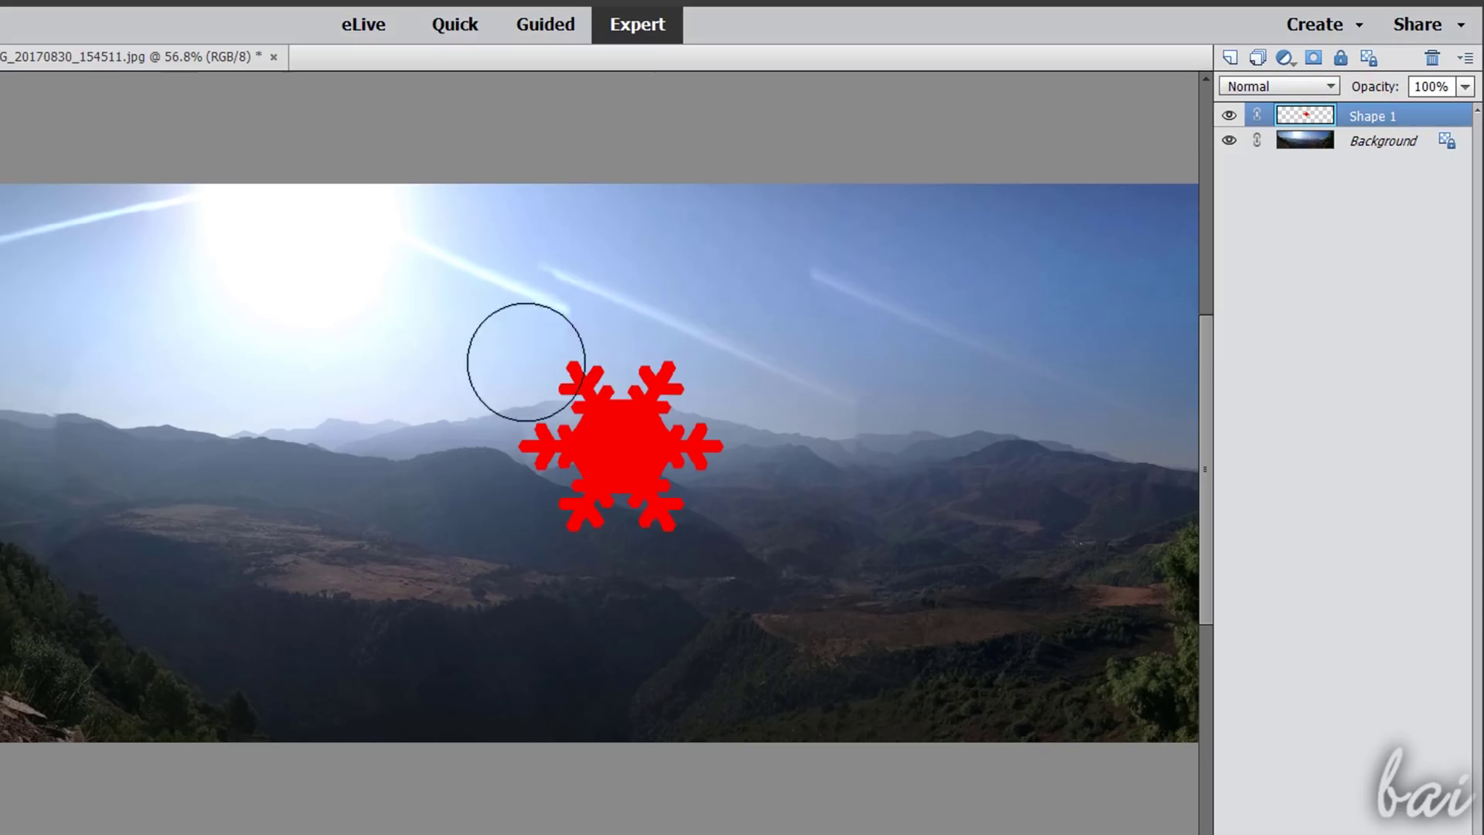
- Smudge the red snowflake's upper-left and left arms on Shape 1 into blurred streaks
mouse_move(525, 362)
left_mouse_down()
mouse_move(560, 423)
mouse_move(692, 429)
mouse_move(684, 537)
left_mouse_up()
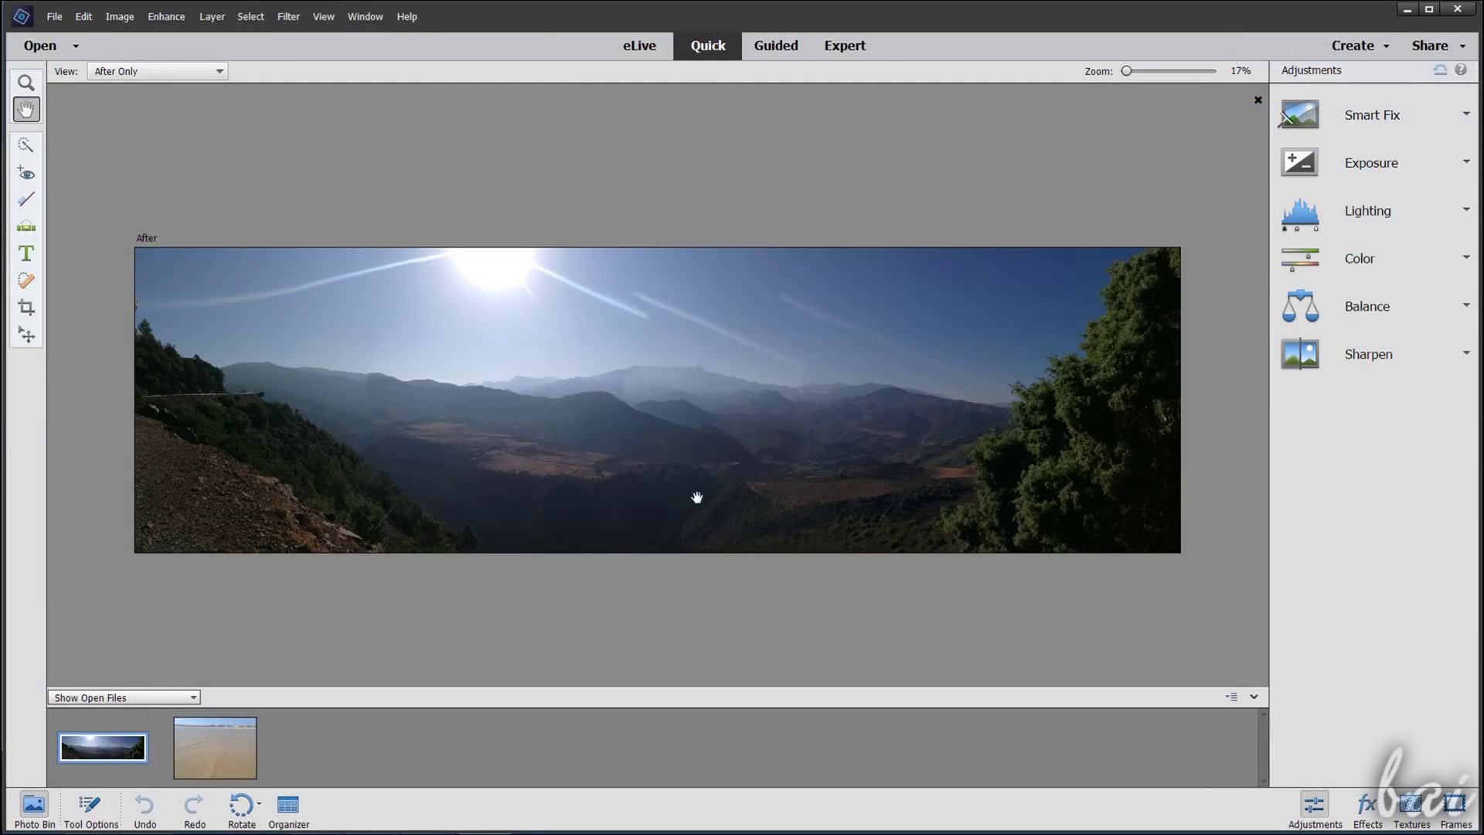
- Look over the Guided workspace's Basics cards, then switch to Expert mode
left_click(774, 46)
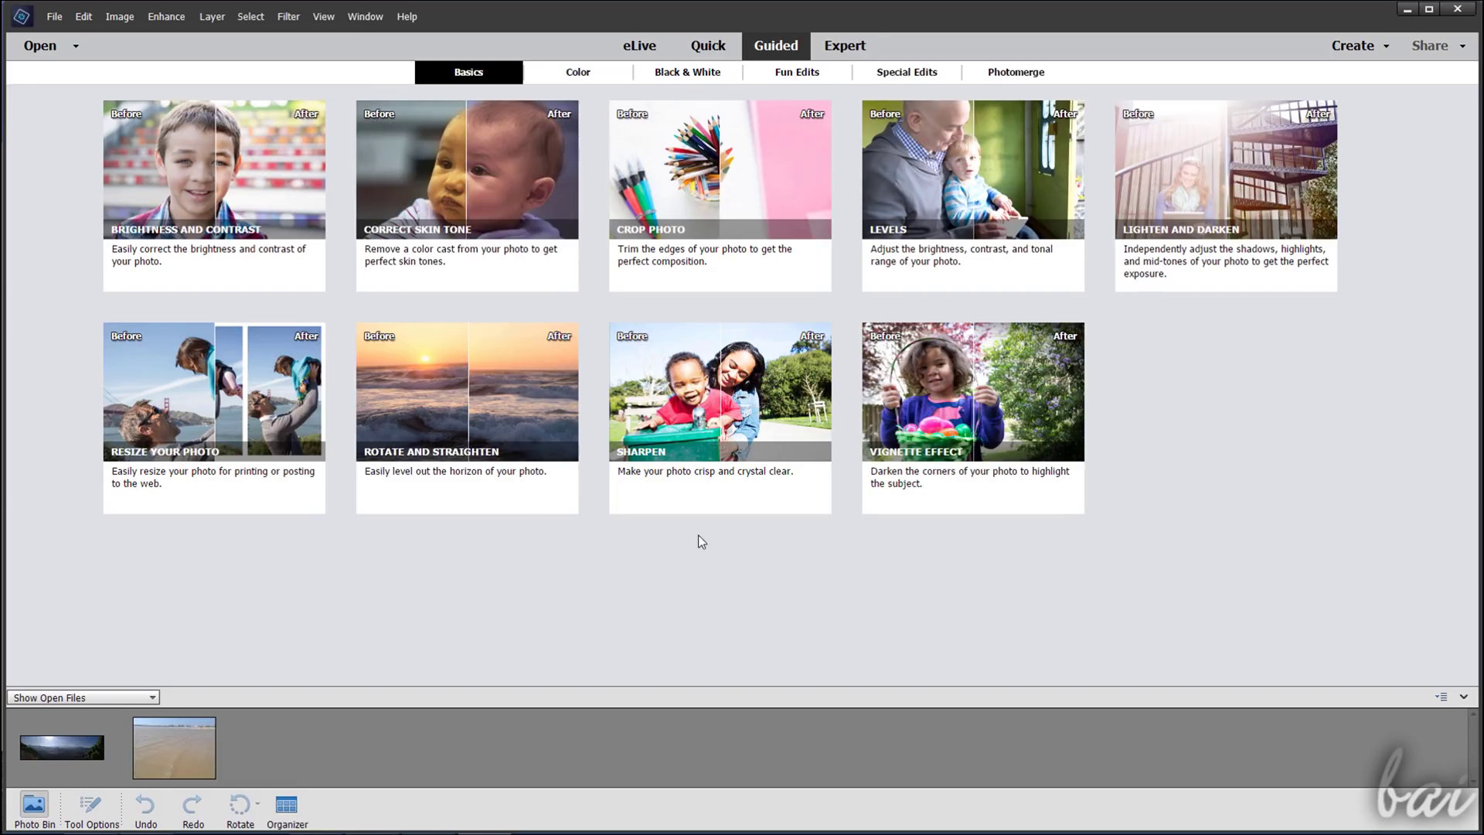
left_click(846, 48)
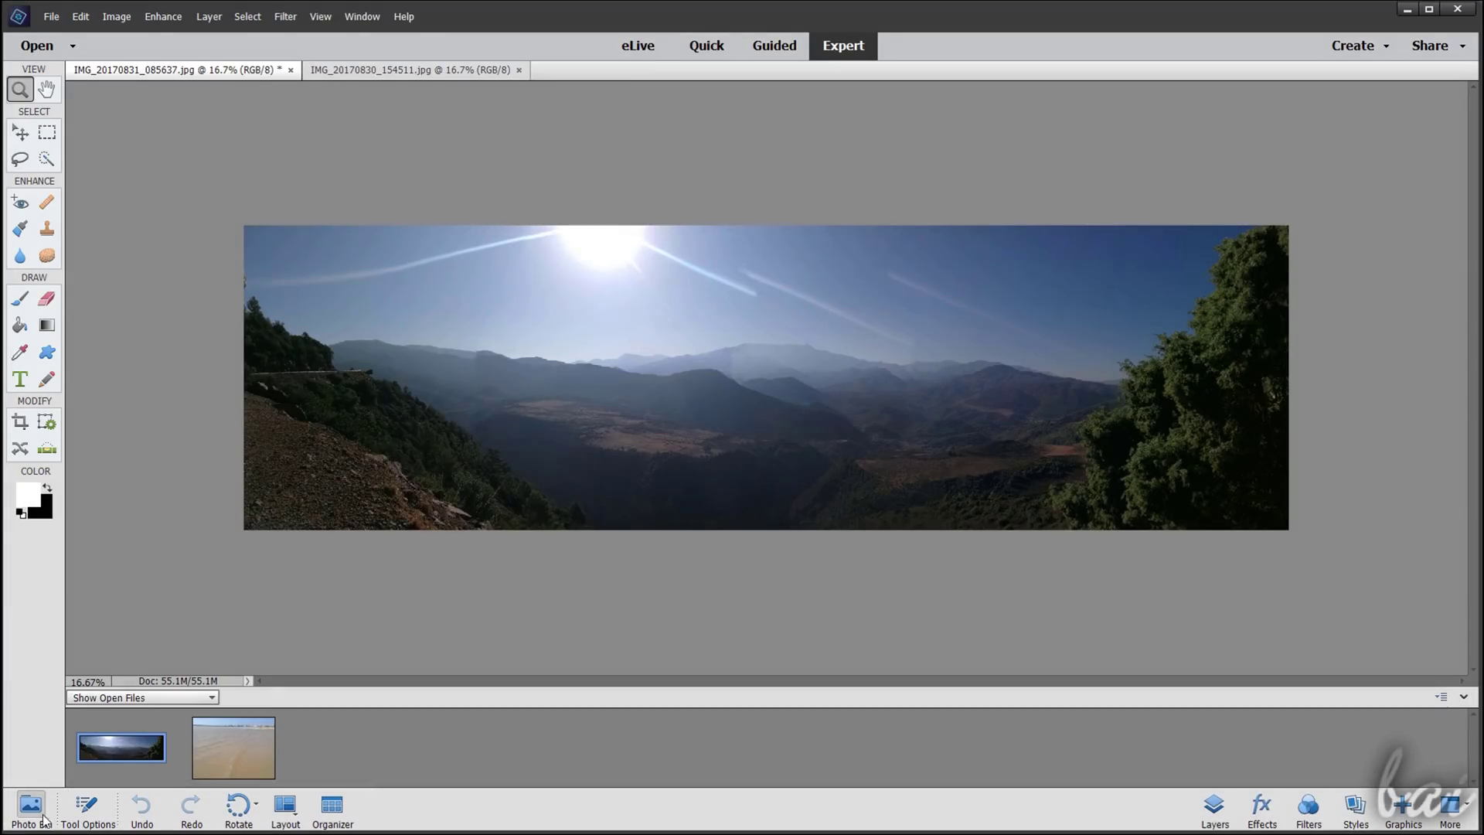
- Toggle the Photo Bin off and back on, show Tool Options, and rotate the photo
left_click(30, 805)
left_click(30, 805)
left_click(85, 807)
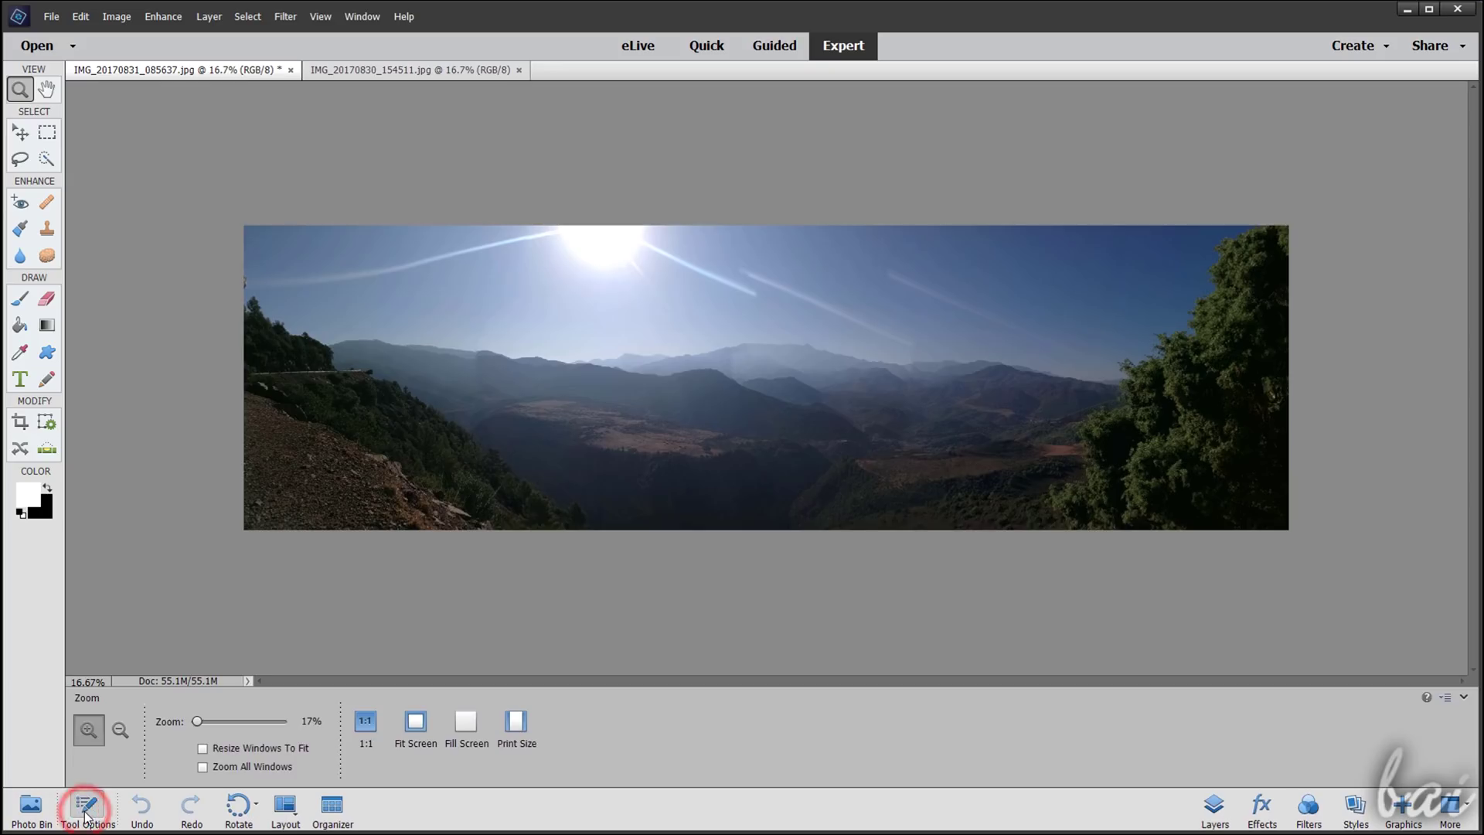
left_click(239, 806)
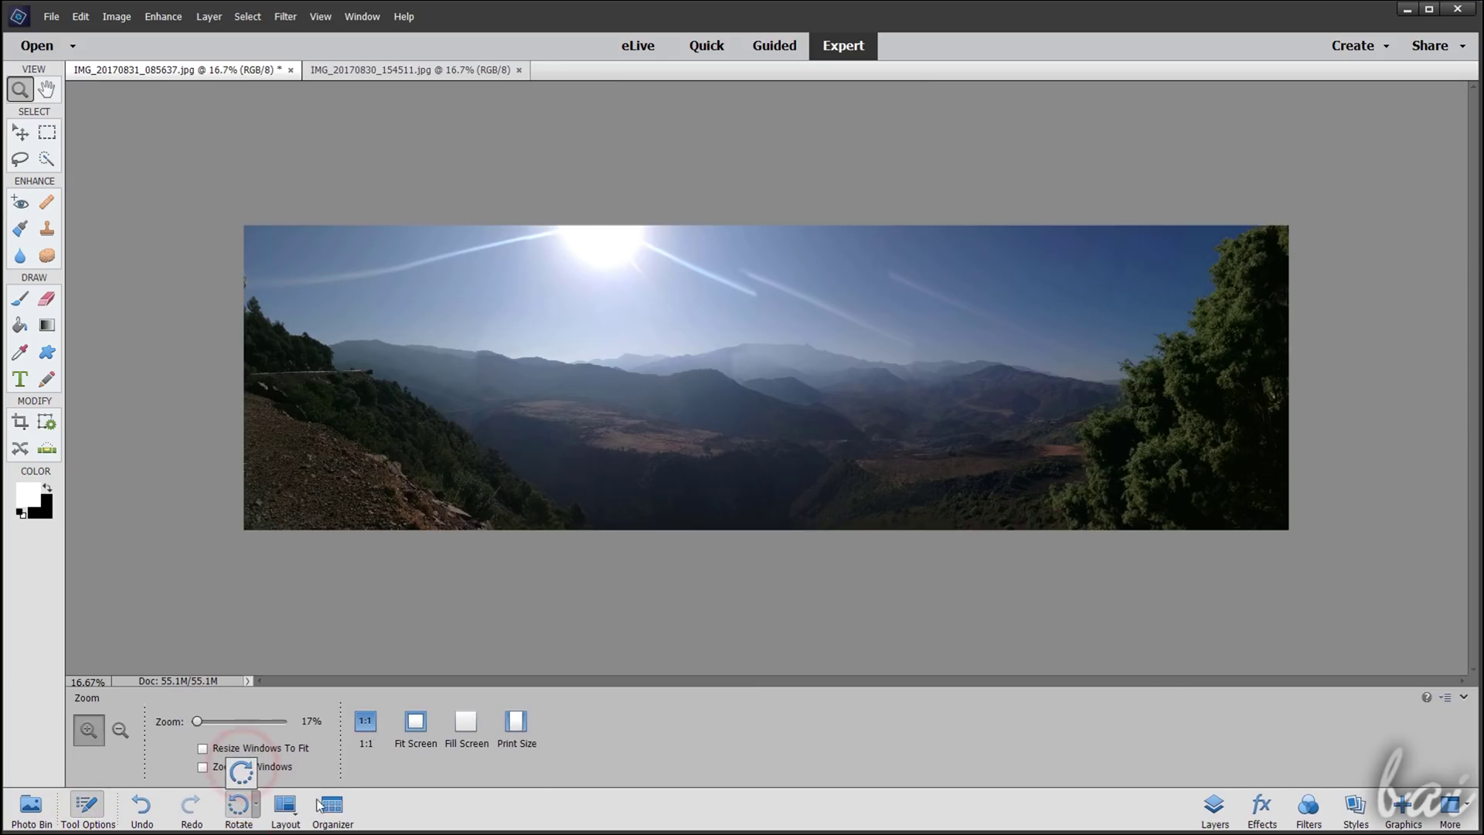
left_click(340, 810)
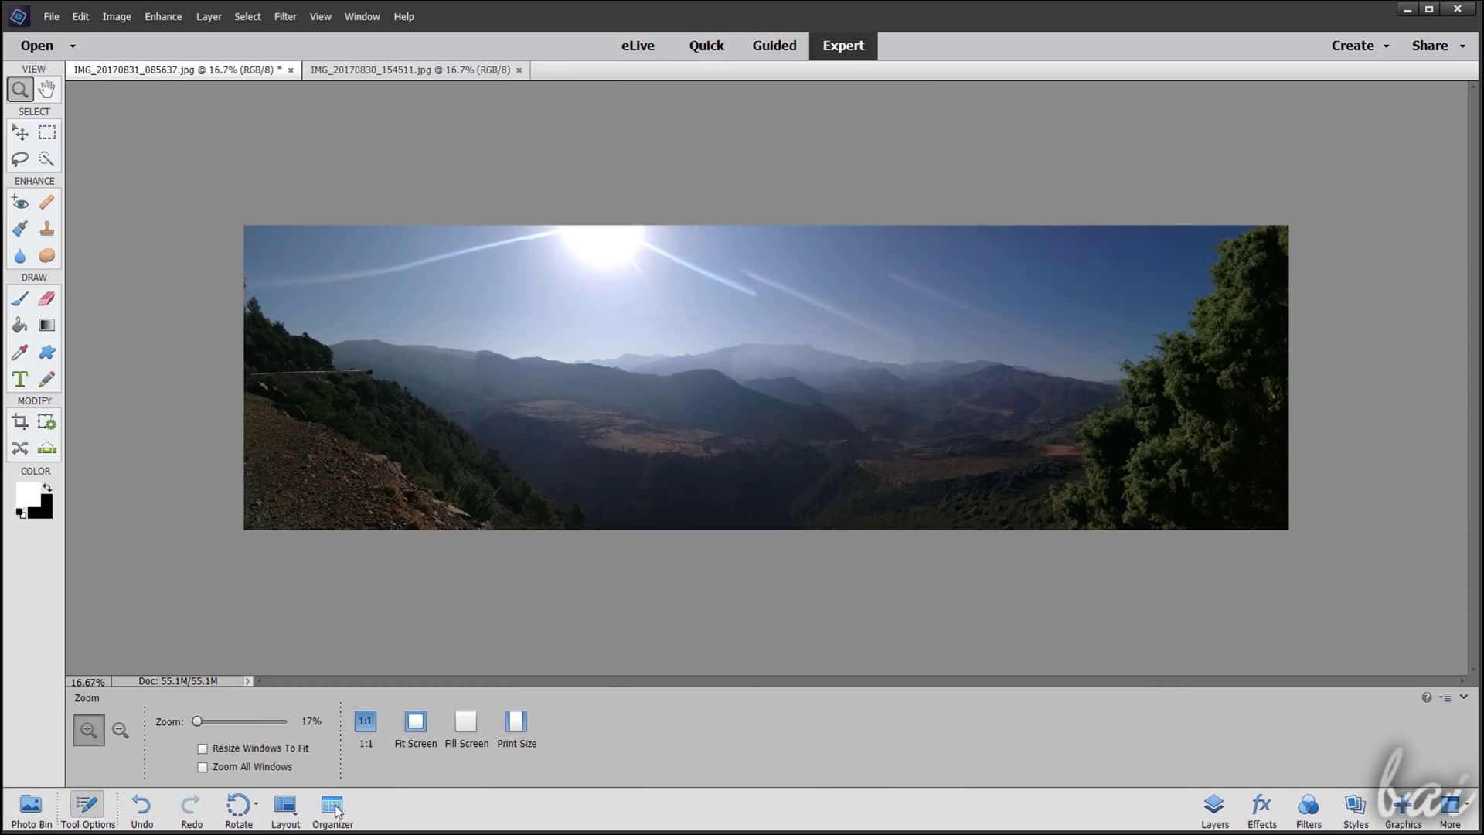
- Tile the mountain and beach photos with All Vertical, then return to one photo at a time
left_click(283, 807)
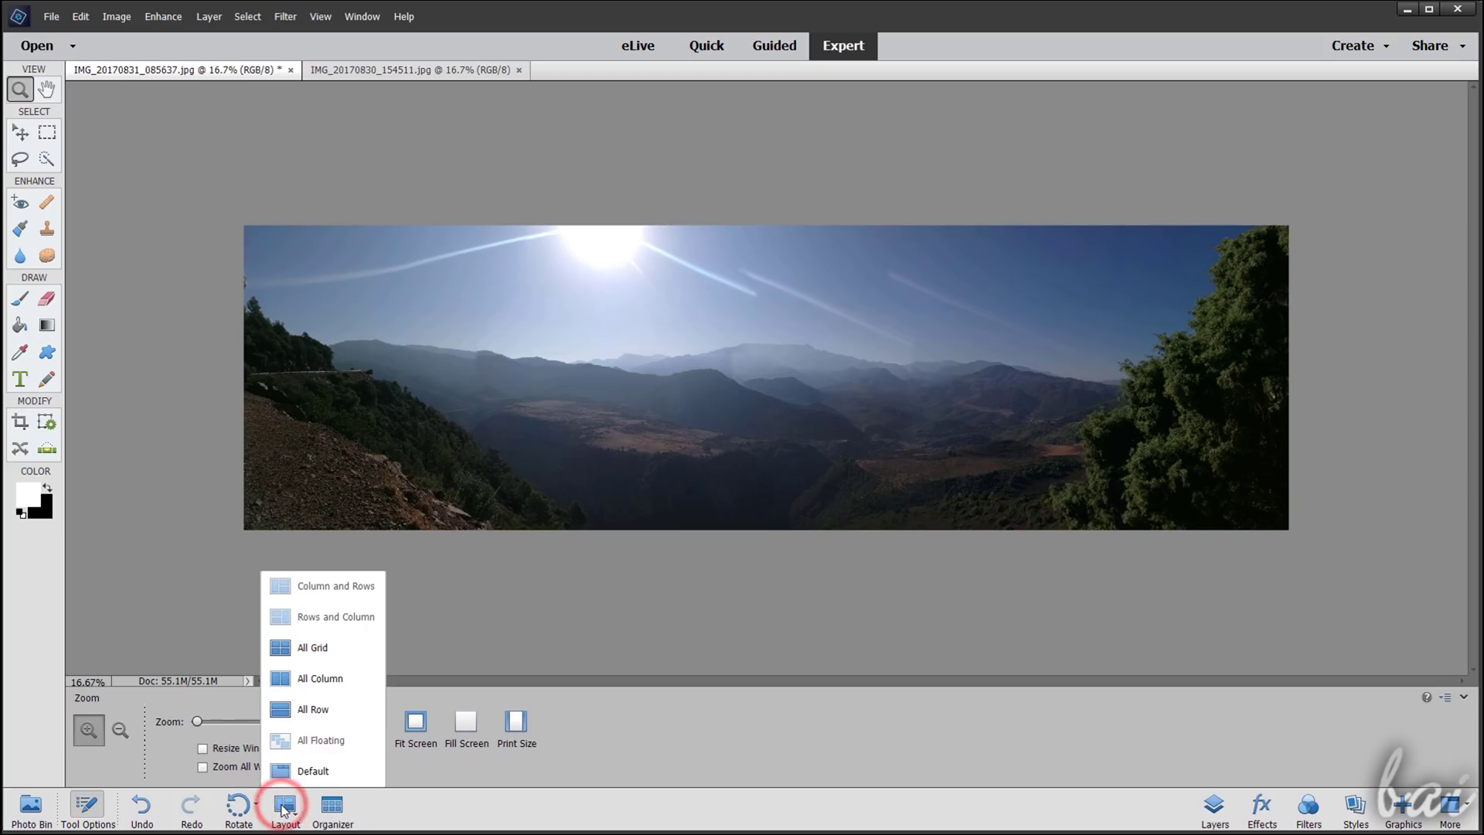
left_click(309, 673)
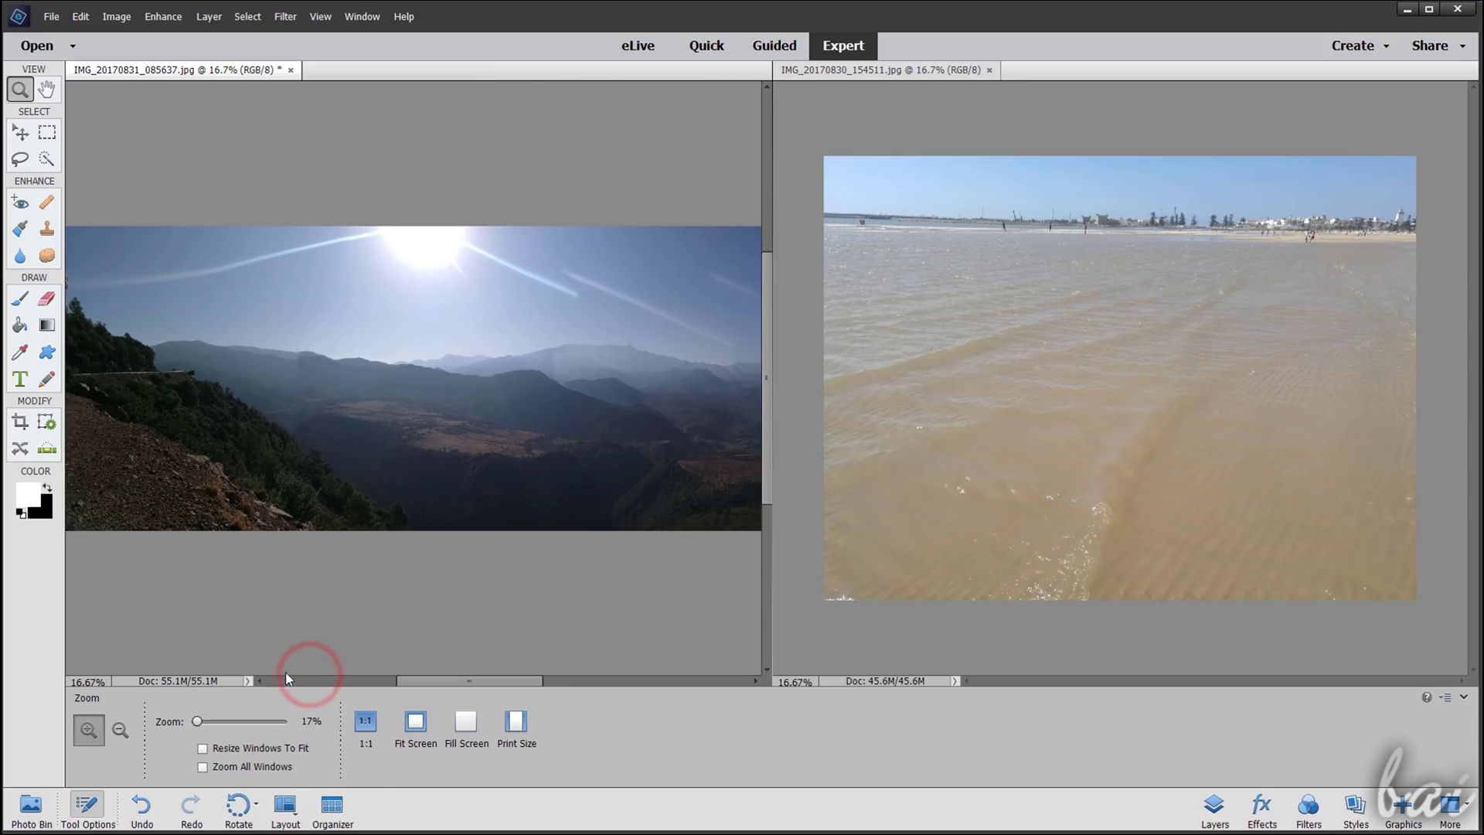
left_click(971, 293)
left_click(500, 354)
left_click(304, 772)
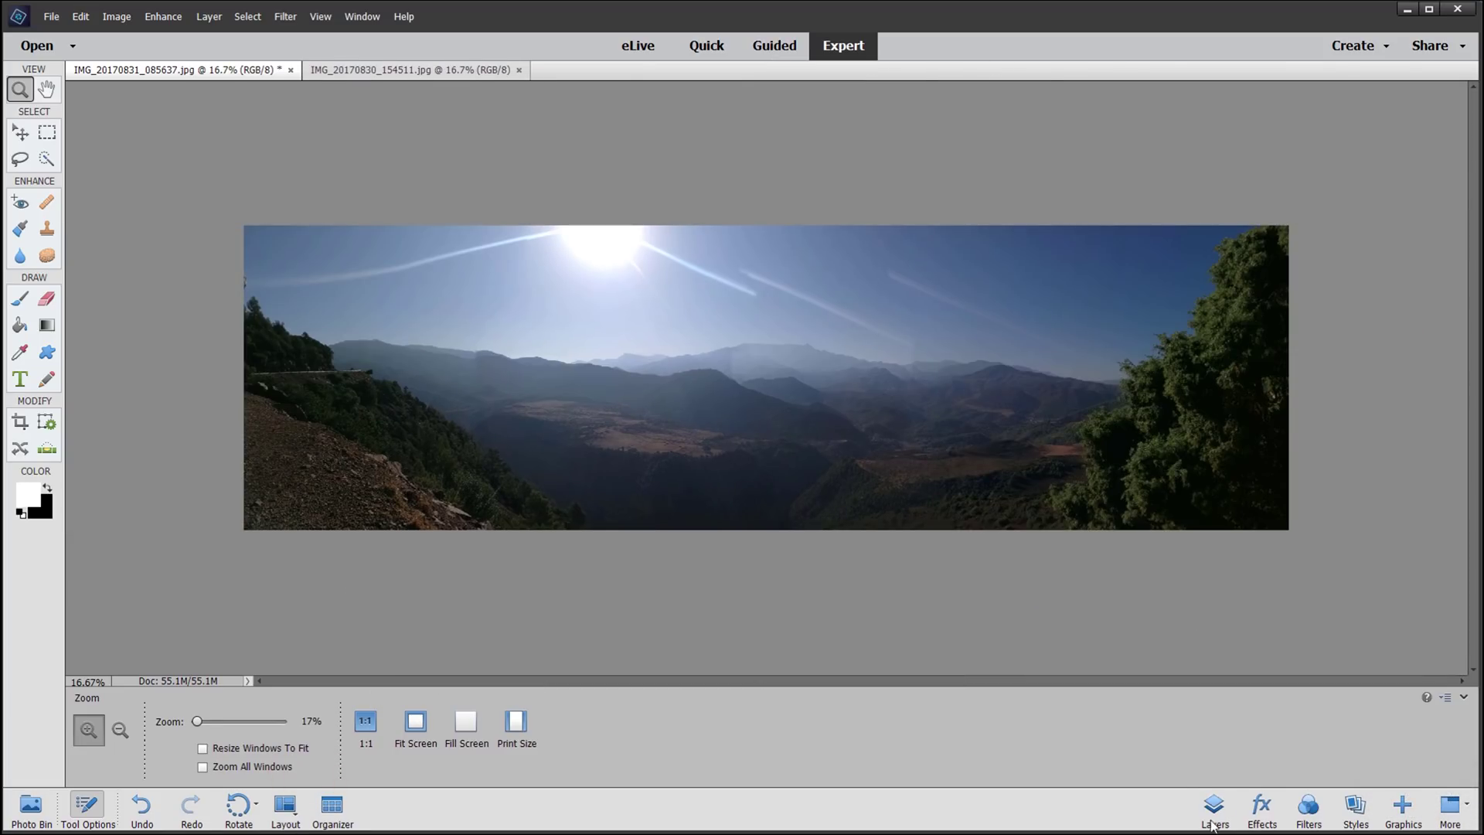
- Open the Layers, Filters and Styles panels, ending on the Bevels layer styles
left_click(1212, 821)
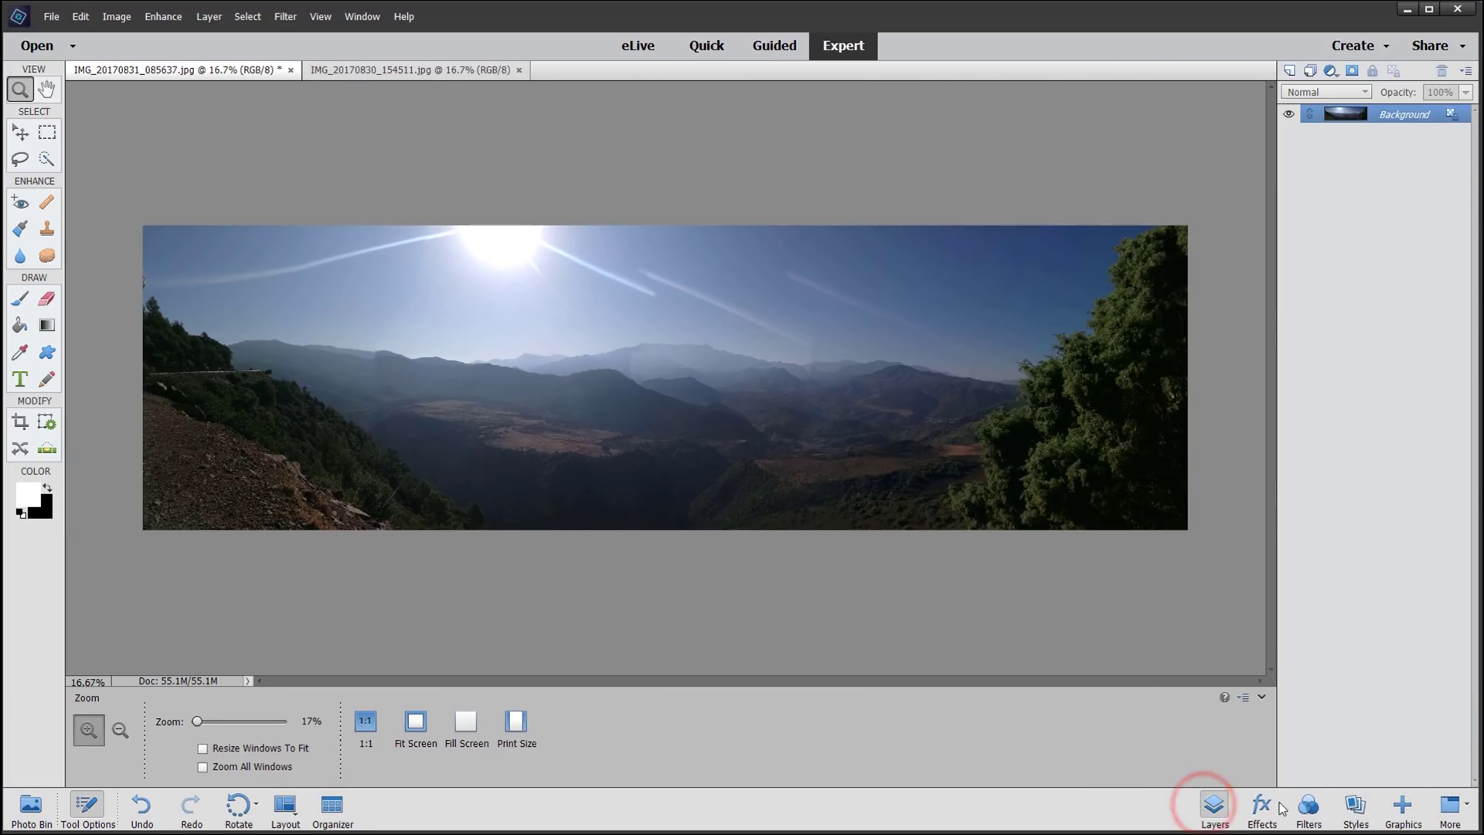
left_click(1308, 806)
left_click(1349, 807)
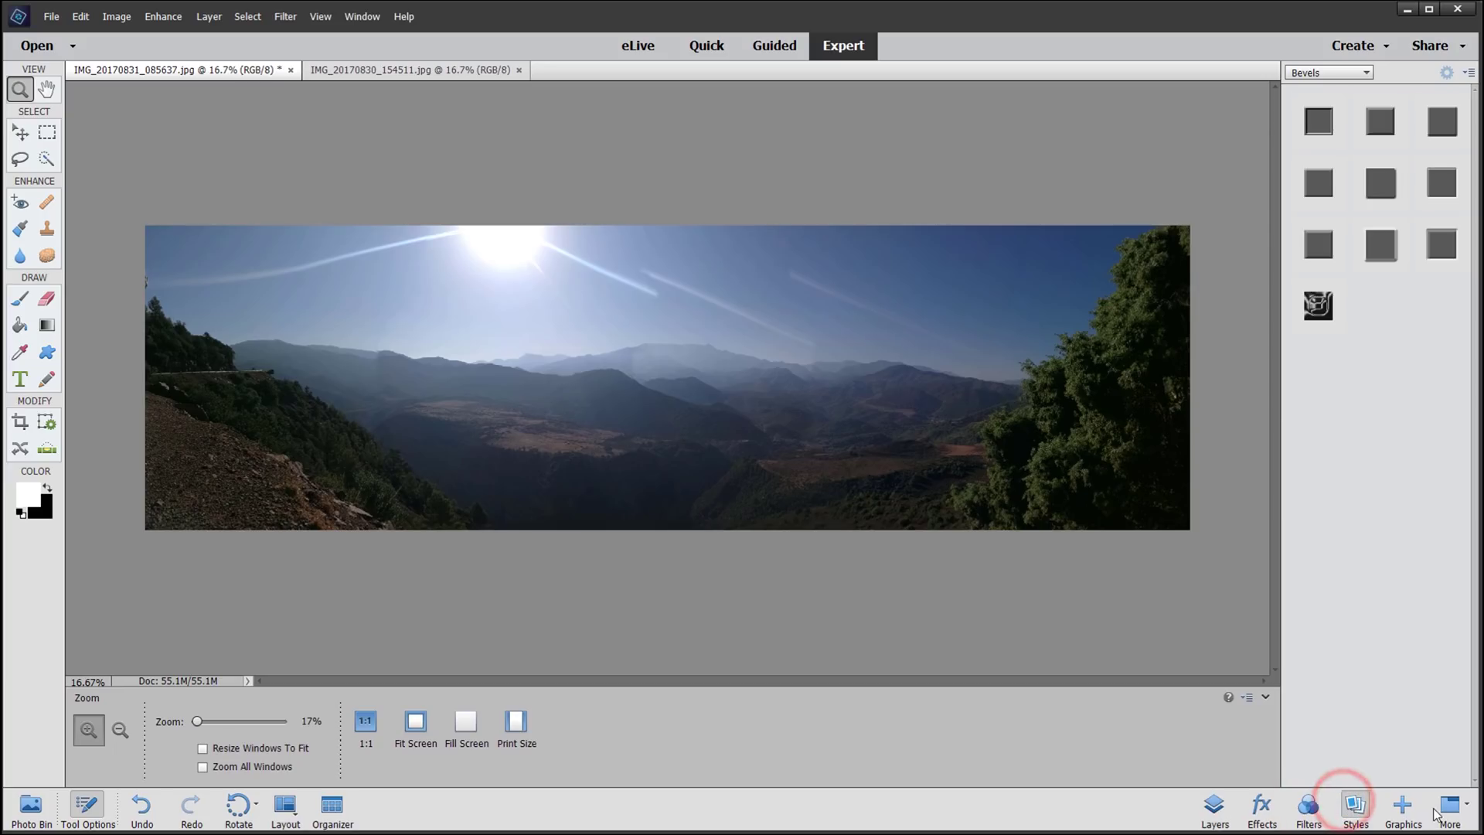
left_click(1403, 805)
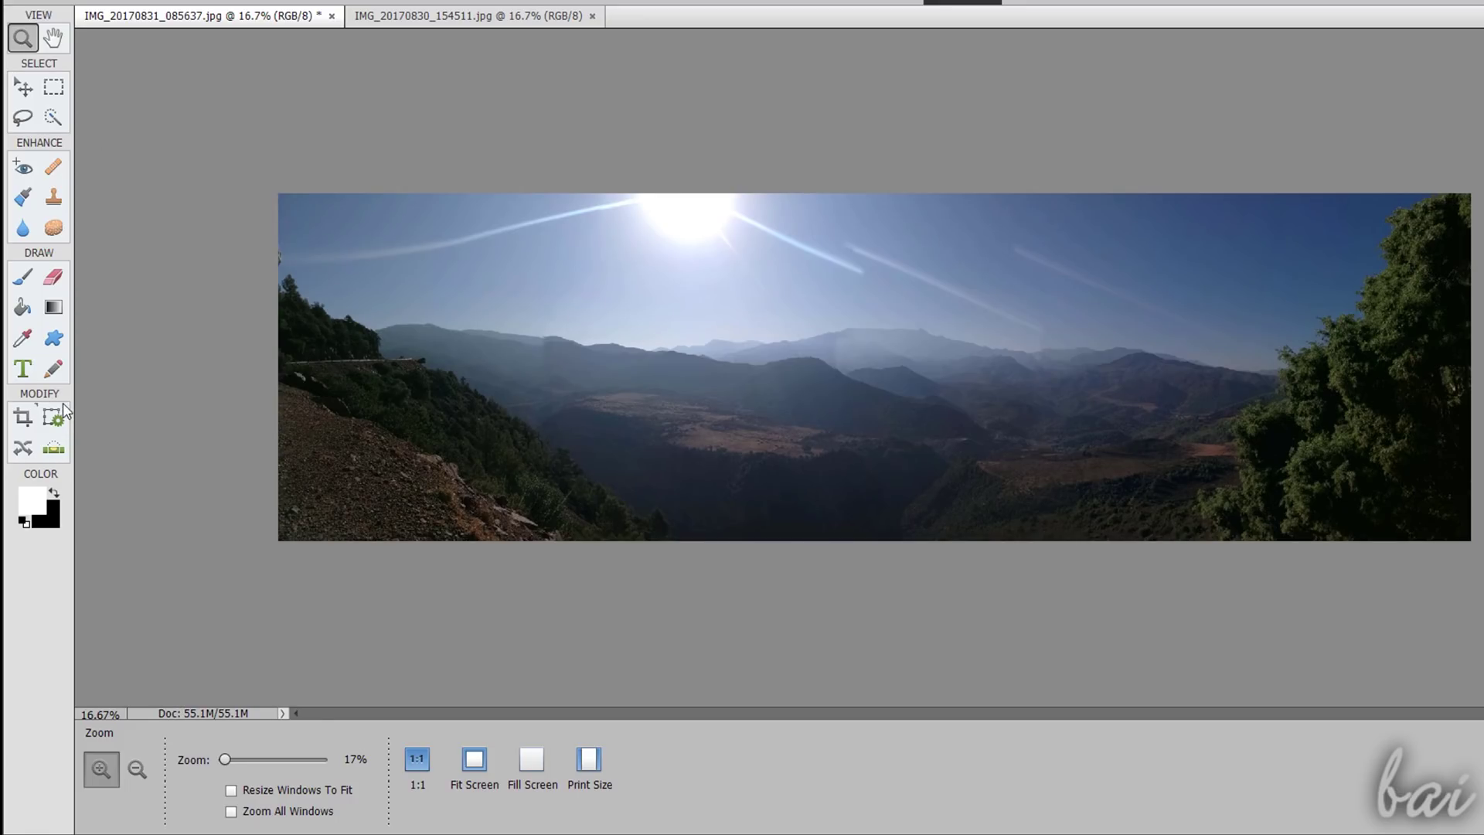
- Crop the panorama to a repositioned, tilted area over the mountains
left_click(24, 418)
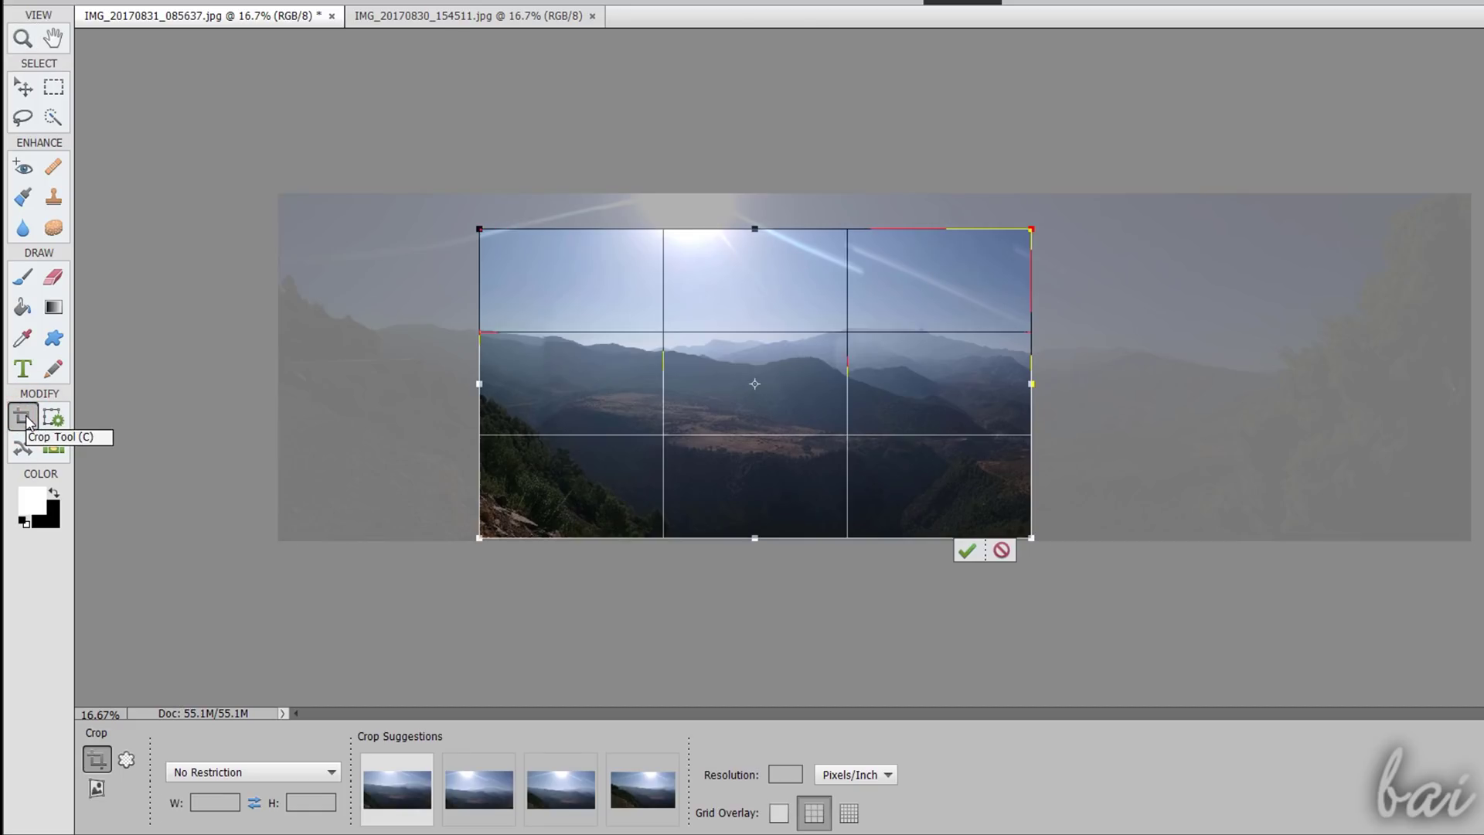
left_click_drag(670, 333, 696, 317)
left_click_drag(507, 209, 610, 178)
left_click(911, 549)
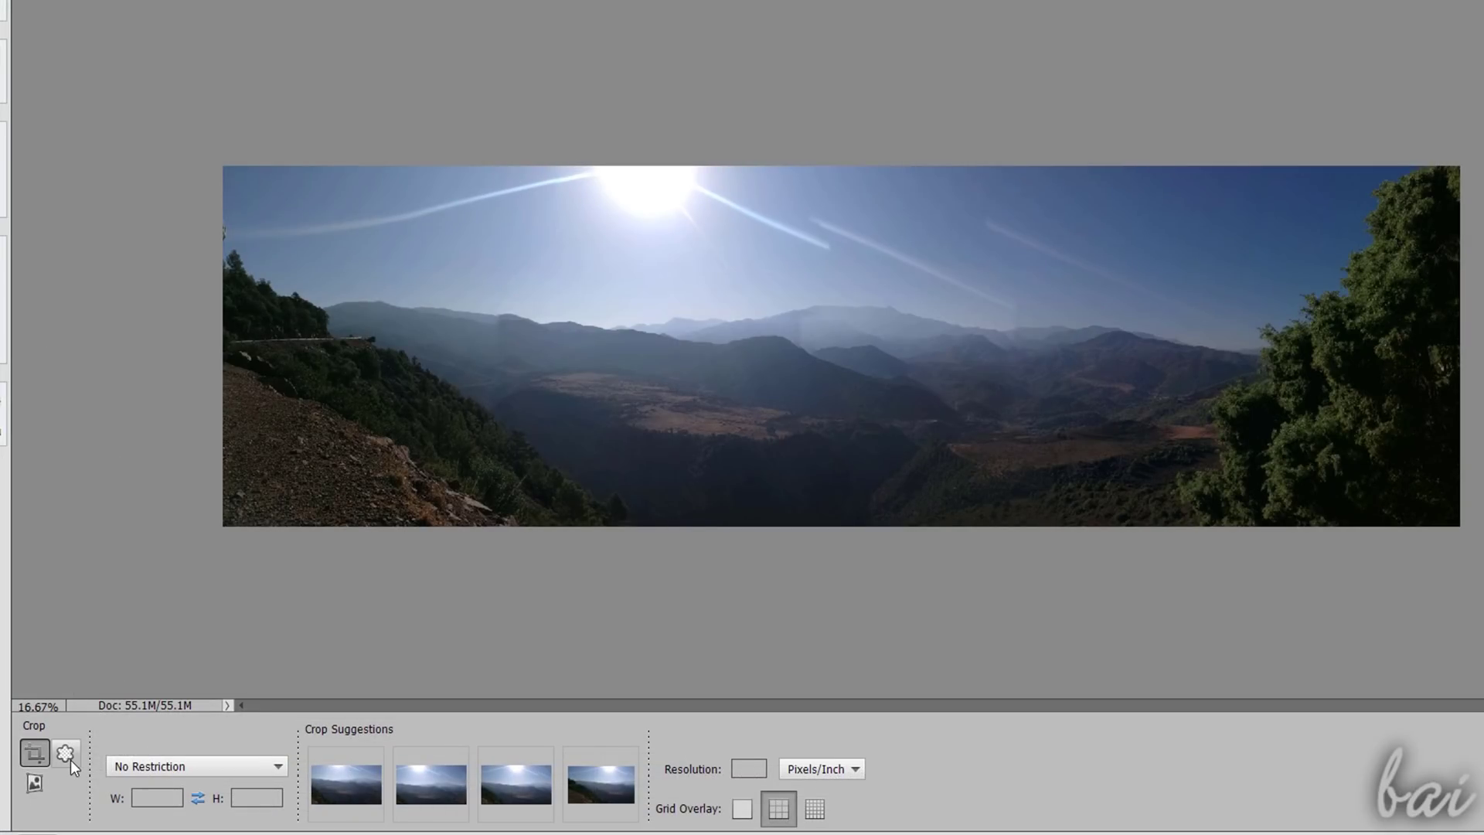
- Cut a Paw Print 1 shape out of the image centre with the Cookie Cutter
left_click(71, 759)
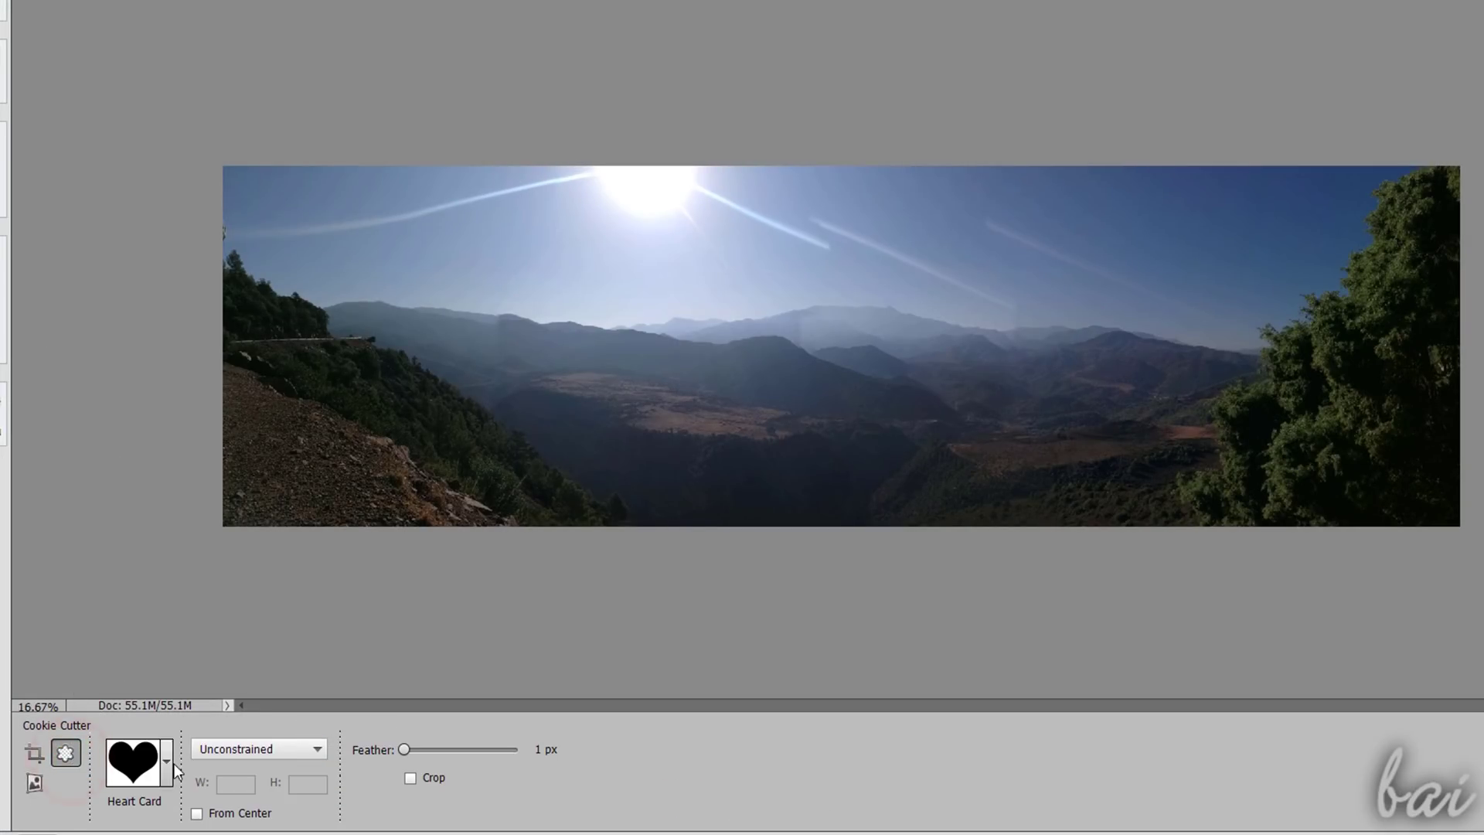
left_click(165, 765)
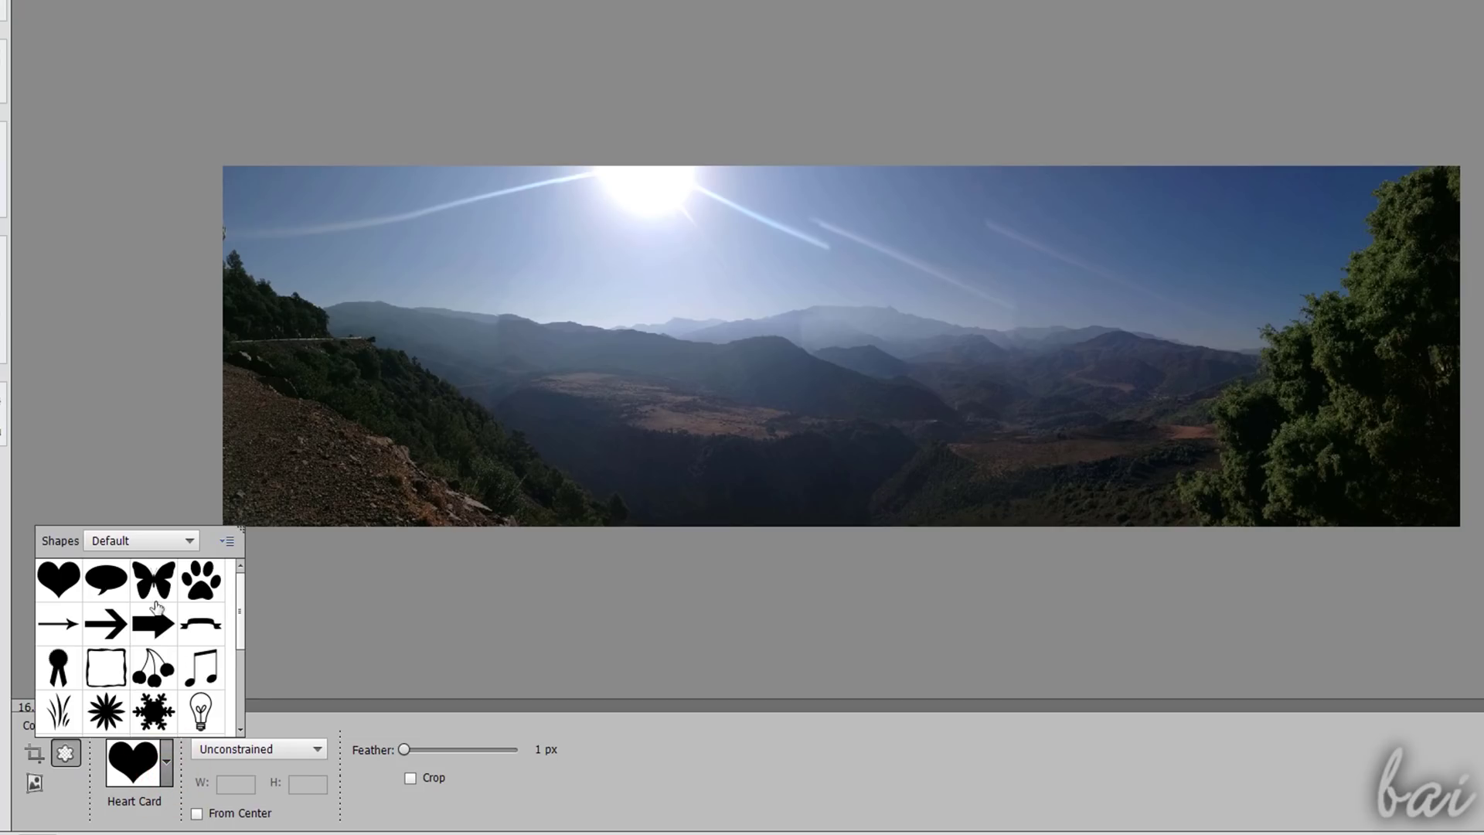
left_click(203, 586)
left_click(321, 726)
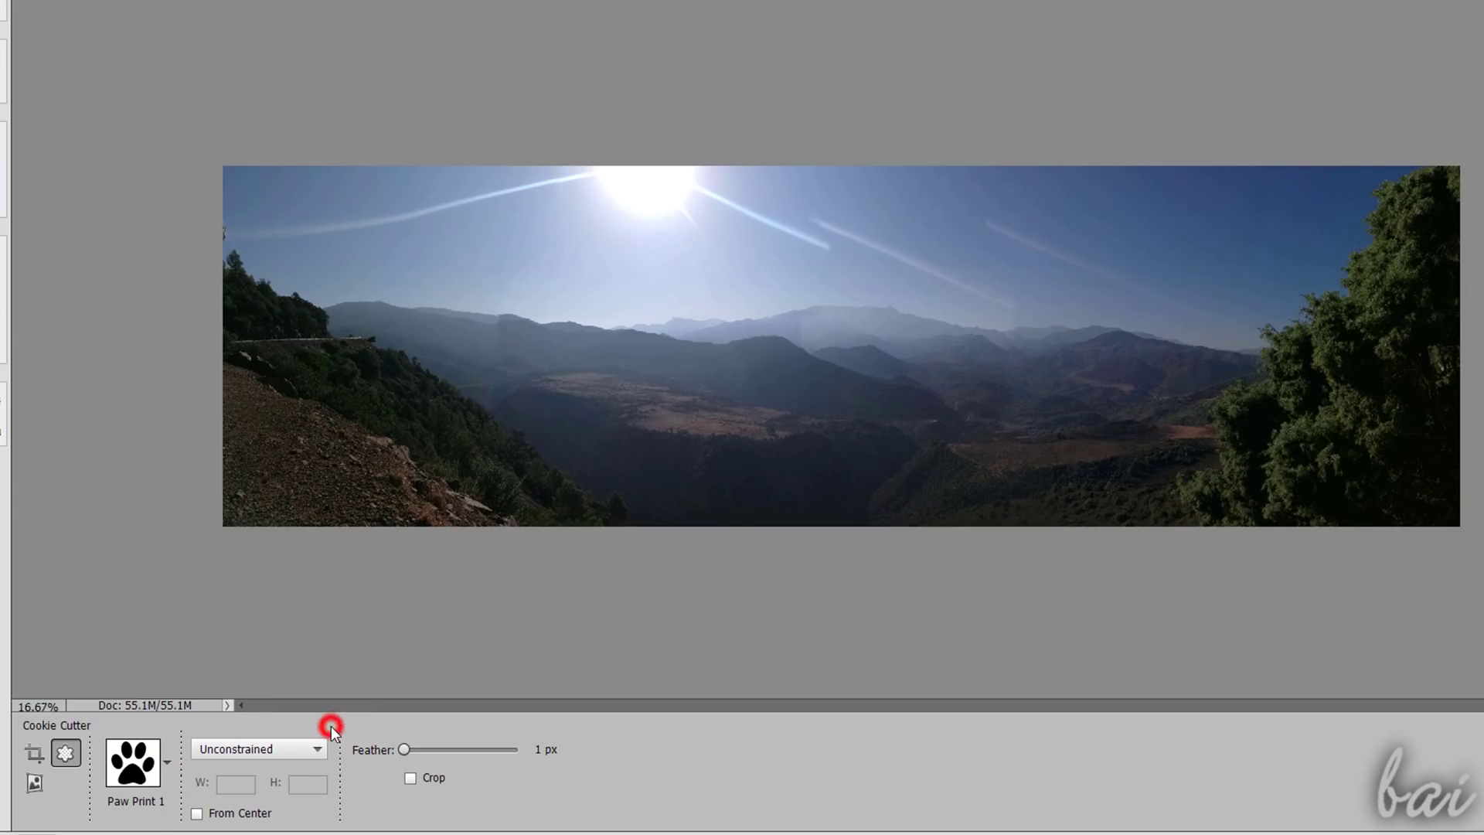
left_click_drag(625, 407, 834, 193)
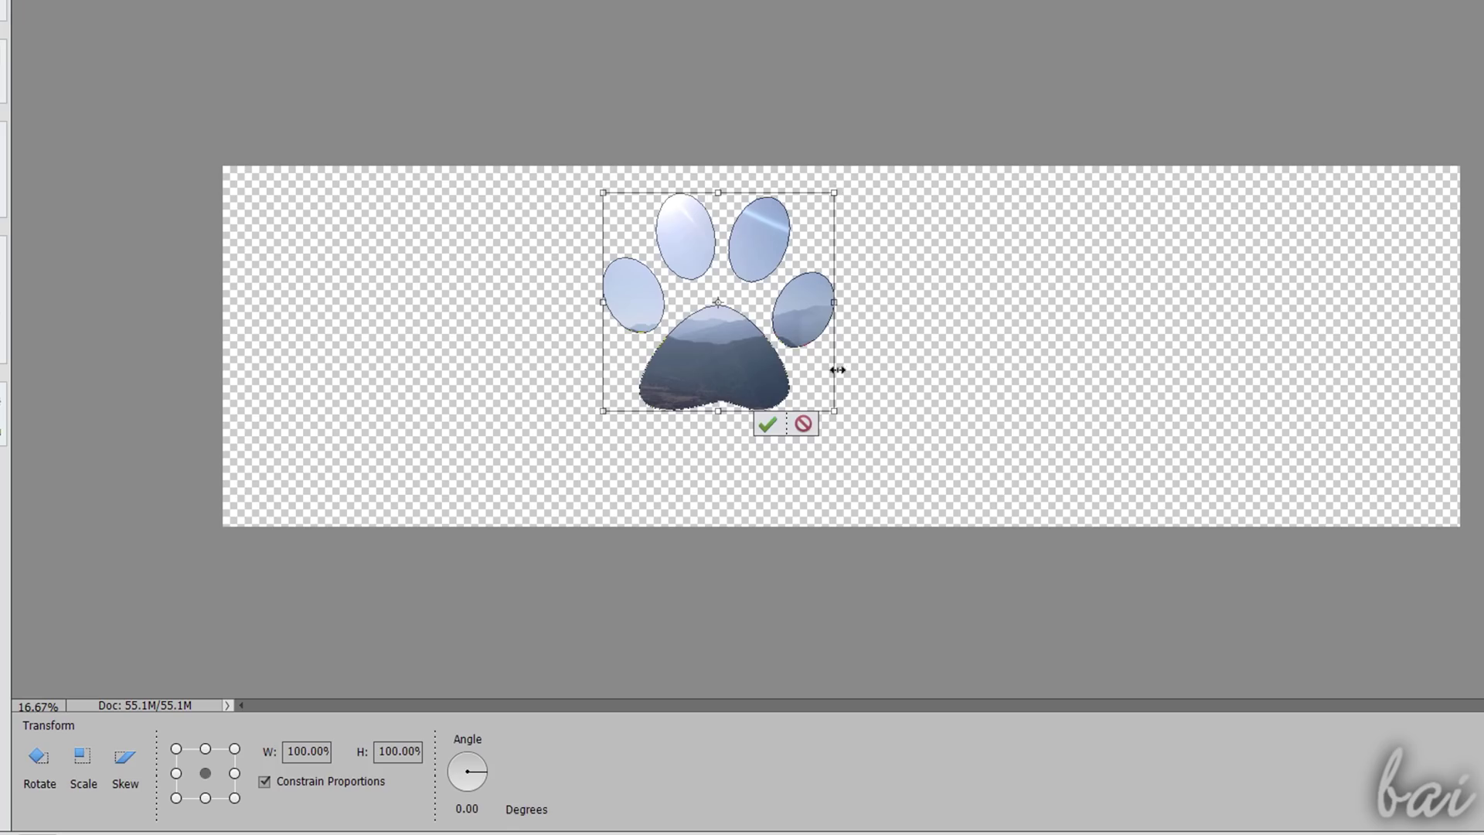
left_click(767, 424)
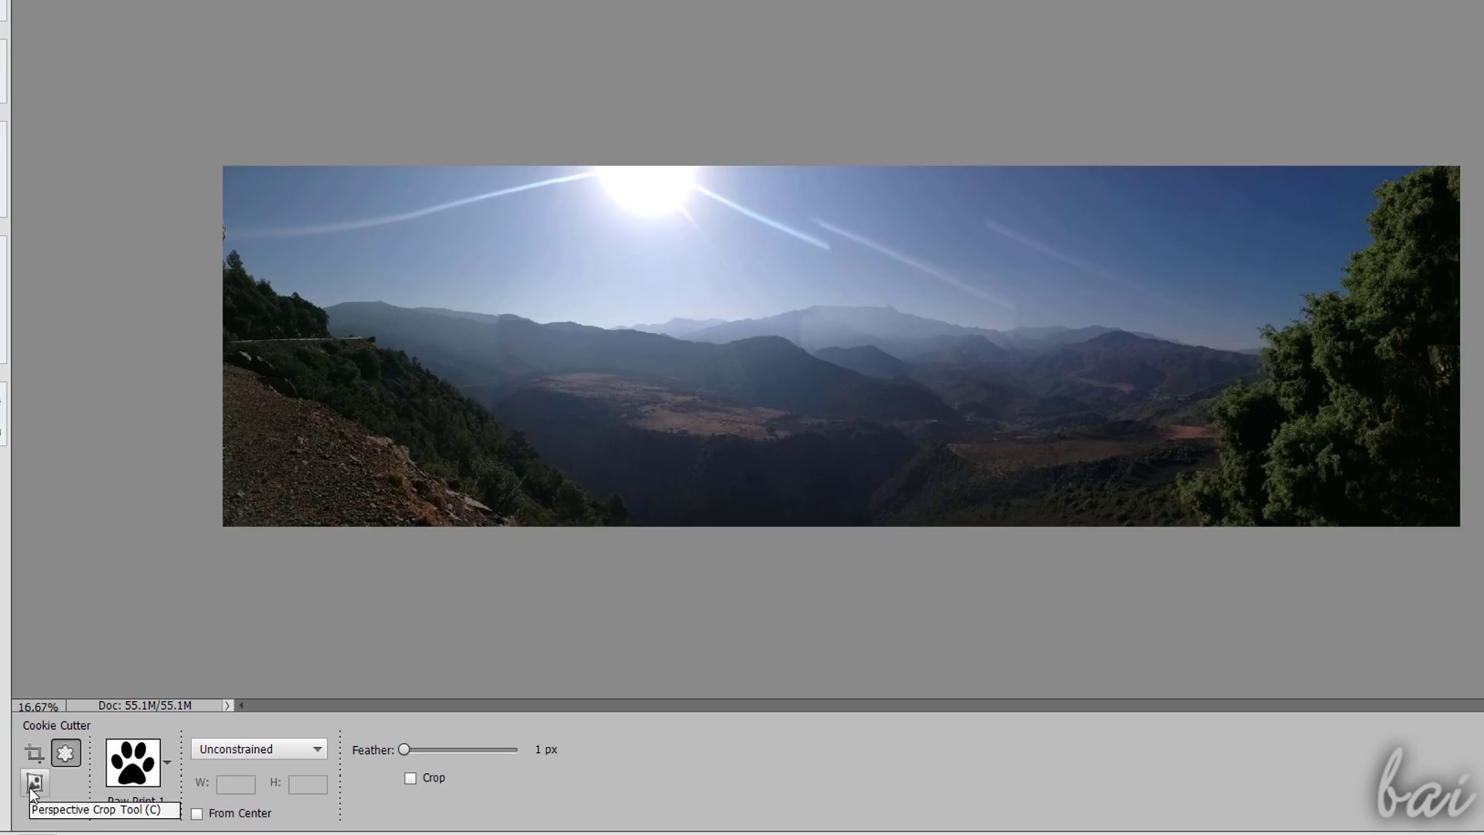
- Apply a perspective crop over the central mountains with the bottom-left corner skewed inward
left_click(34, 783)
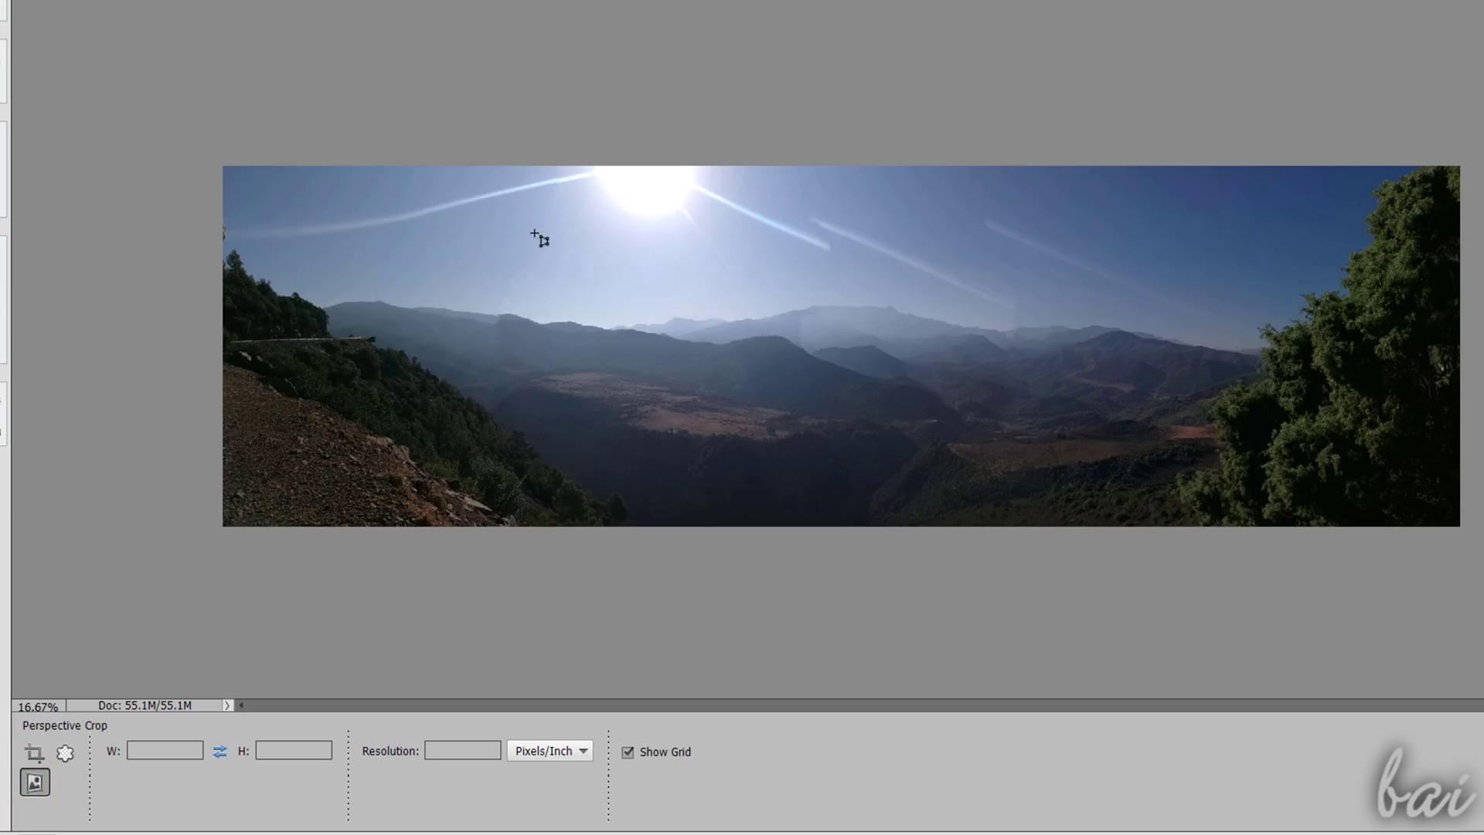
left_click_drag(584, 198, 1155, 494)
left_click_drag(582, 496, 772, 421)
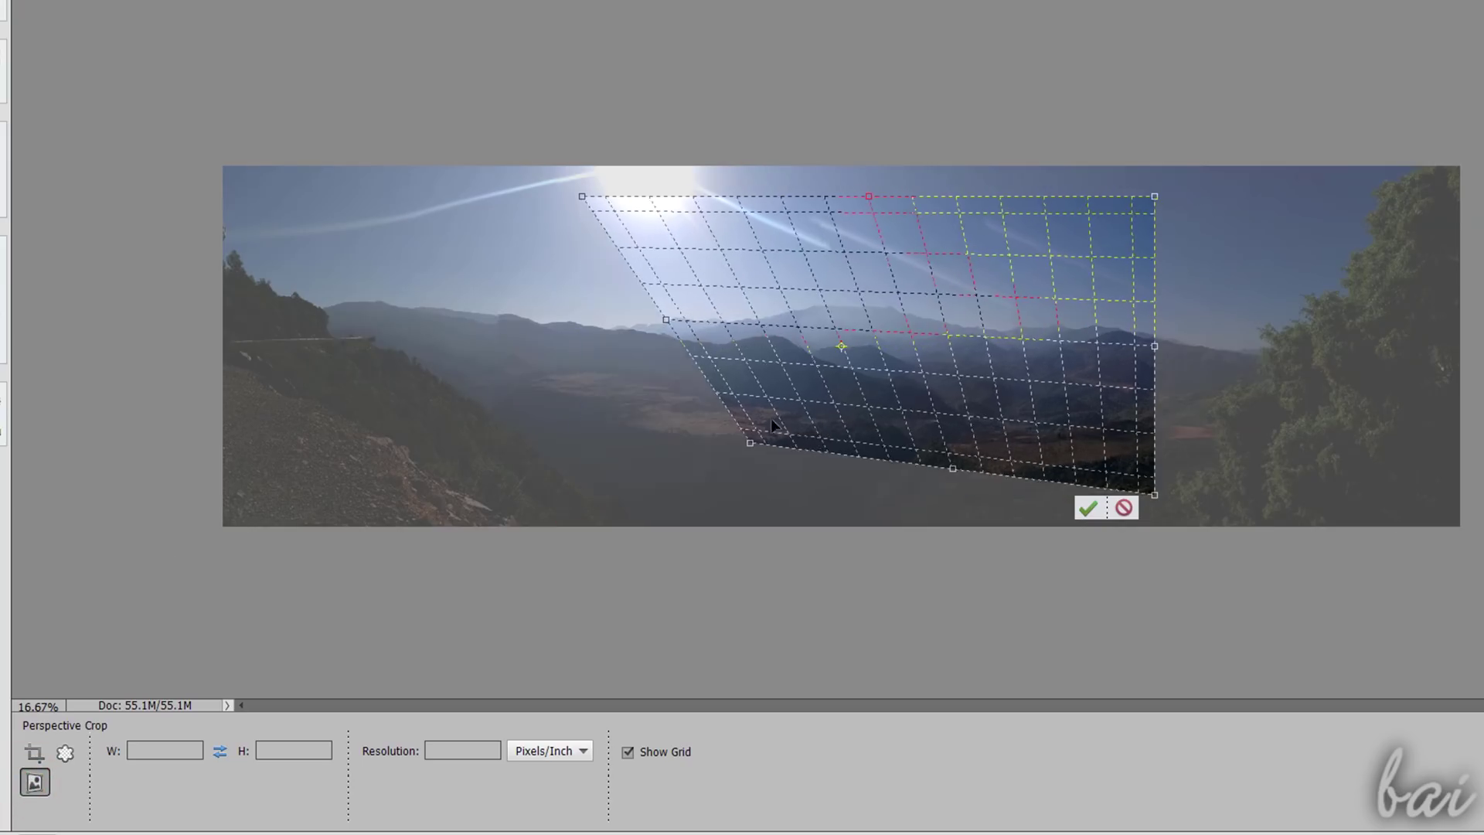
left_click(1088, 510)
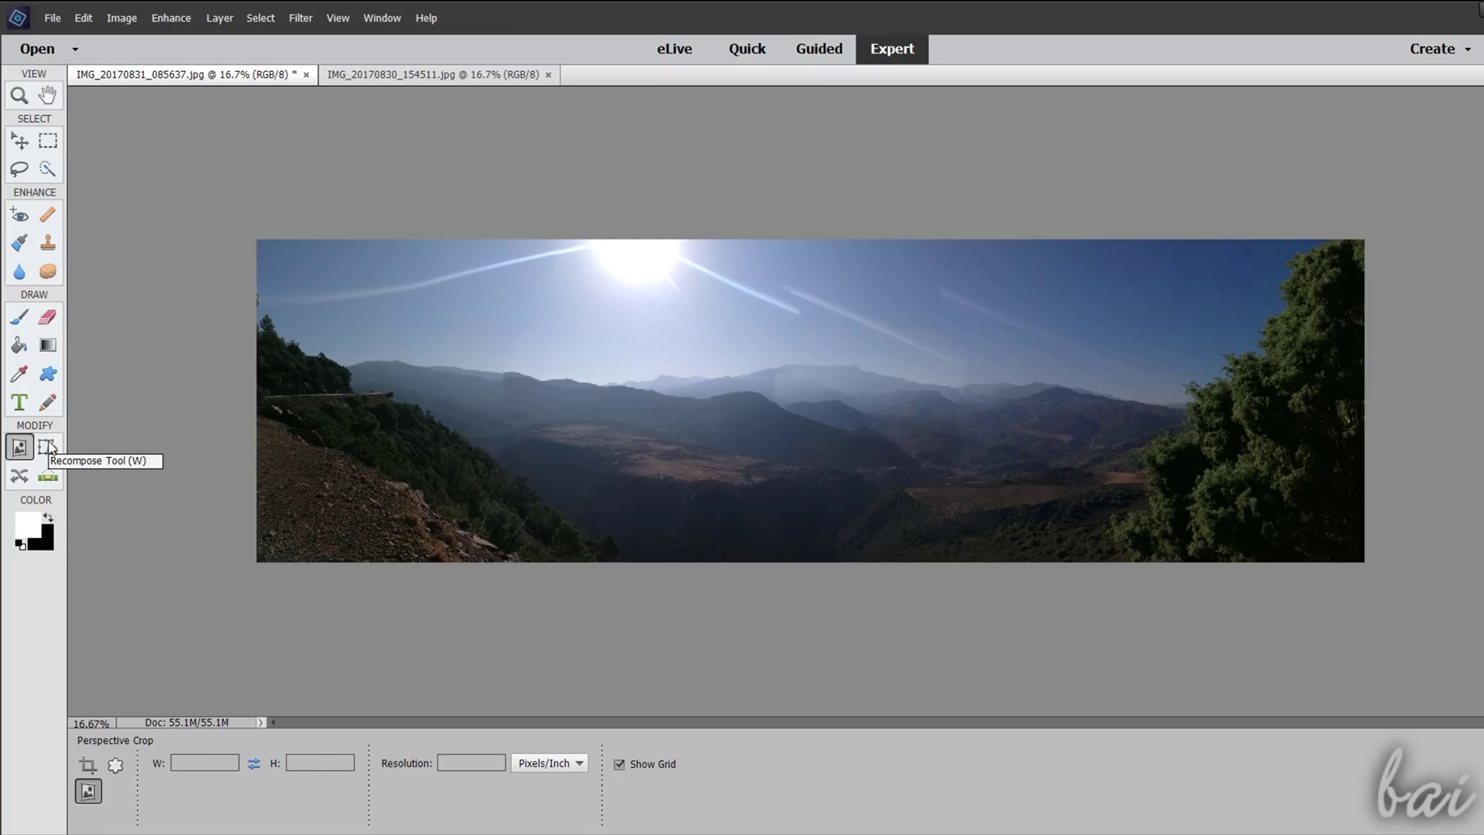
left_click(47, 446)
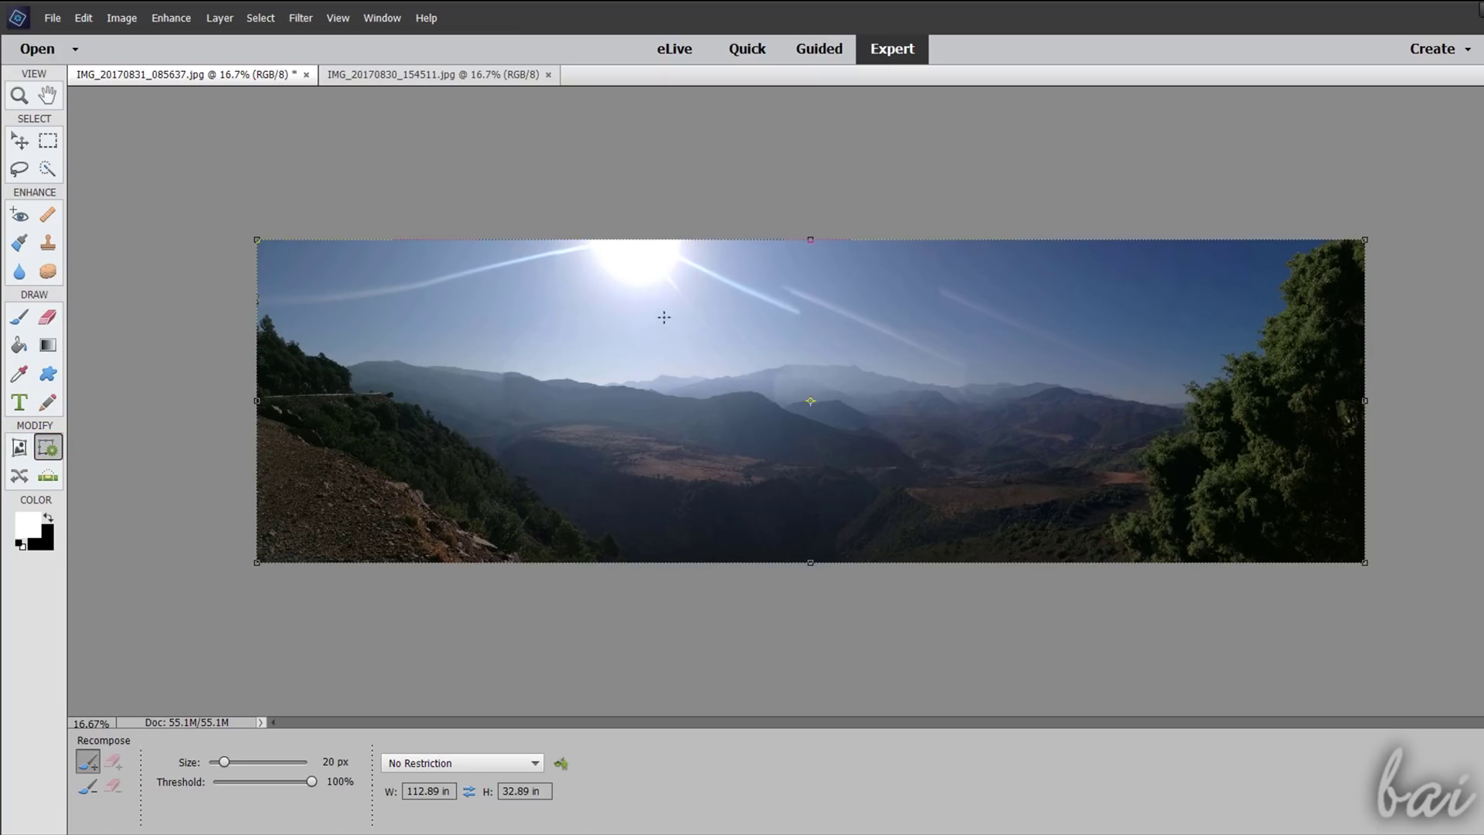
- With a 407 px recompose brush, protect the left hills and mark the right sky for removal
scroll(632, 307, "up", 1)
scroll(638, 306, "up", 1)
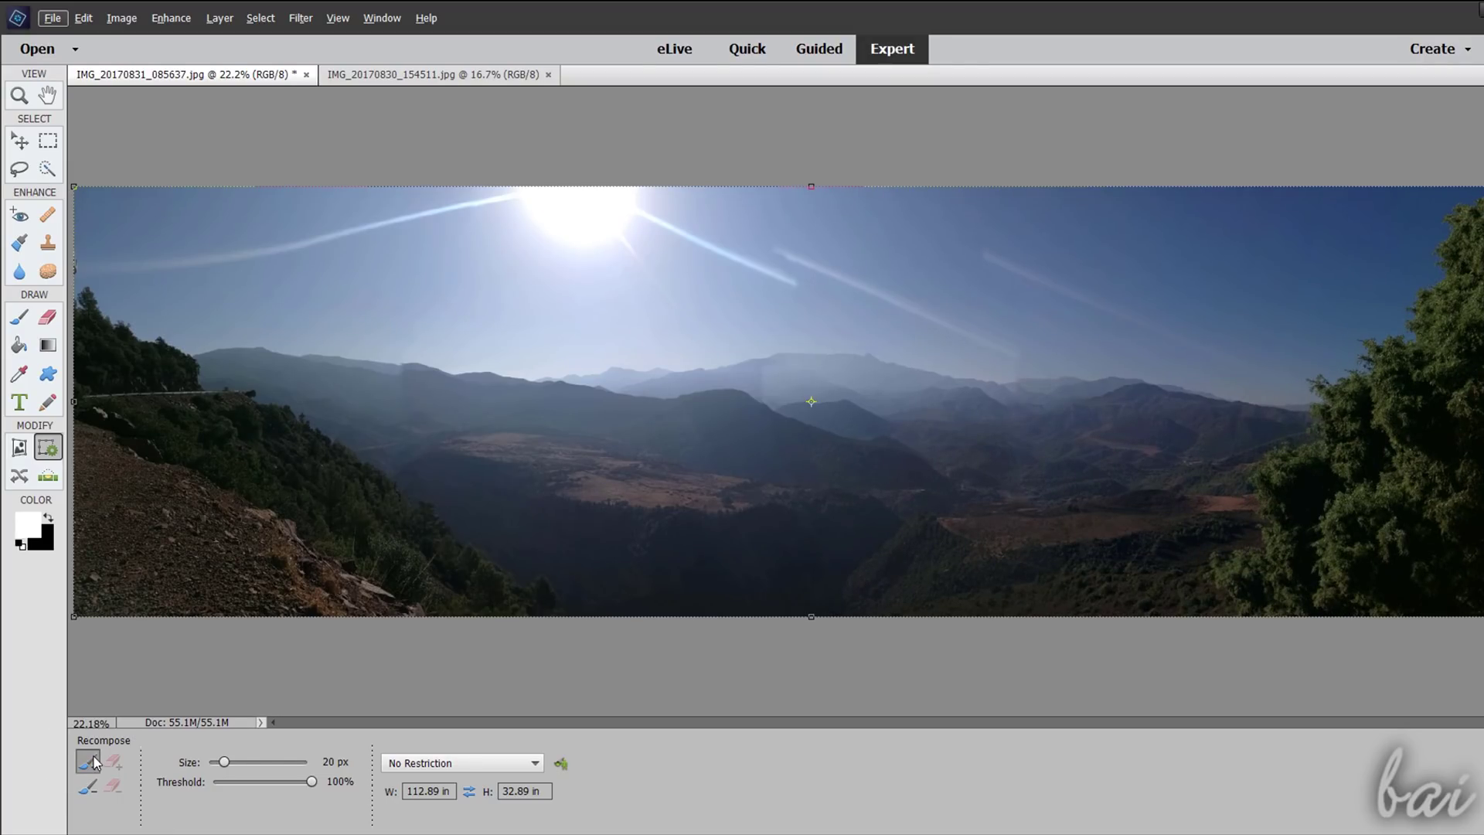
left_click_drag(224, 761, 275, 761)
scroll(499, 347, "down", 1)
mouse_move(360, 412)
left_mouse_down()
mouse_move(396, 340)
mouse_move(447, 337)
mouse_move(401, 389)
mouse_move(434, 427)
mouse_move(431, 402)
mouse_move(339, 398)
mouse_move(360, 276)
mouse_move(527, 281)
mouse_move(521, 467)
mouse_move(381, 458)
mouse_move(361, 393)
mouse_move(391, 336)
mouse_move(469, 385)
left_mouse_up()
mouse_move(361, 403)
left_mouse_down()
mouse_move(354, 380)
mouse_move(305, 464)
left_mouse_up()
left_click(88, 786)
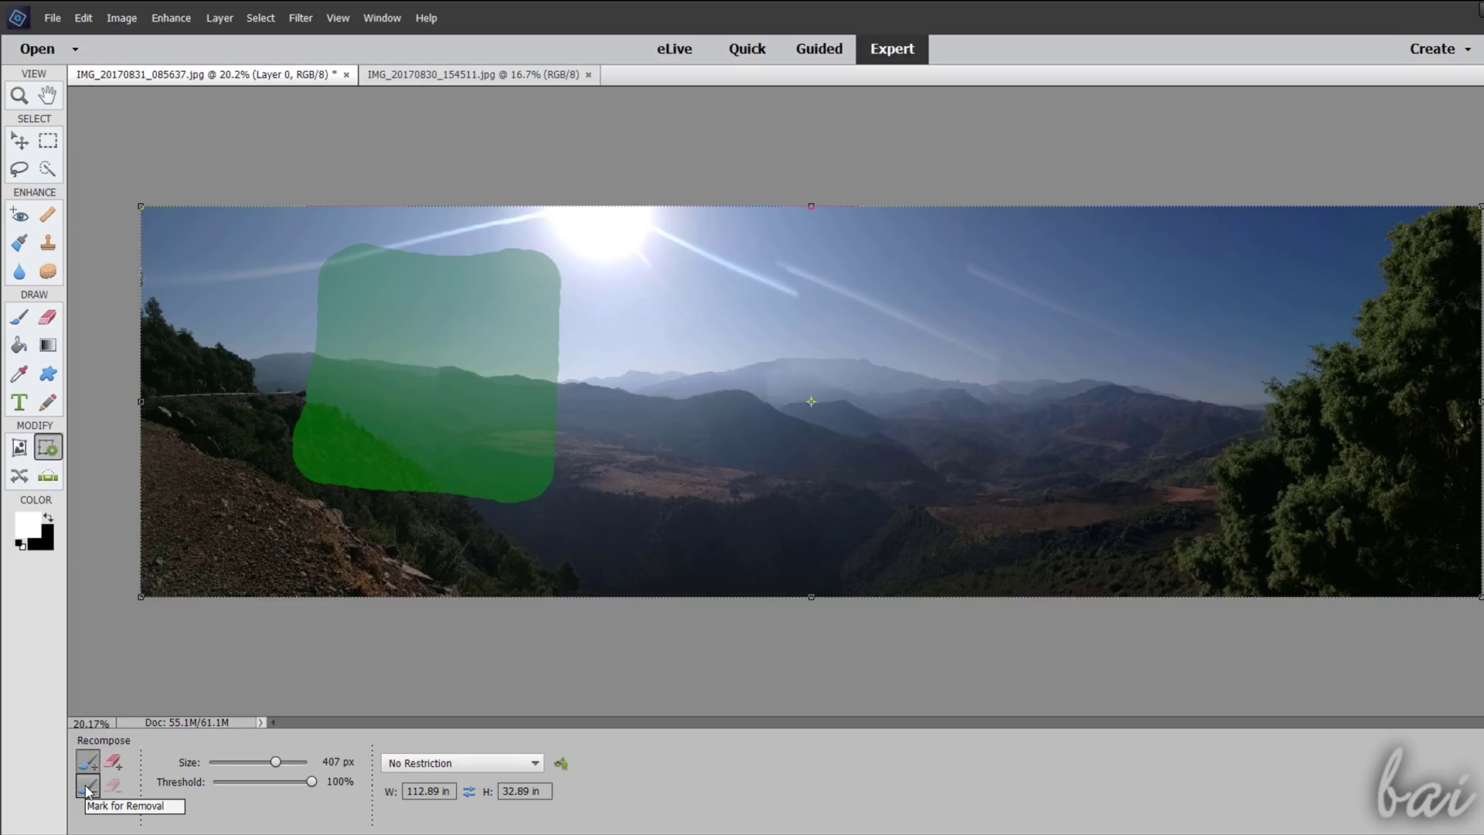
mouse_move(868, 274)
left_mouse_down()
mouse_move(850, 472)
mouse_move(1039, 469)
mouse_move(1065, 377)
mouse_move(1060, 262)
mouse_move(893, 275)
mouse_move(889, 425)
mouse_move(924, 305)
mouse_move(999, 358)
mouse_move(1012, 286)
mouse_move(1009, 416)
left_mouse_up()
- Add further recompose brush strokes across the panorama's centre
key("x")
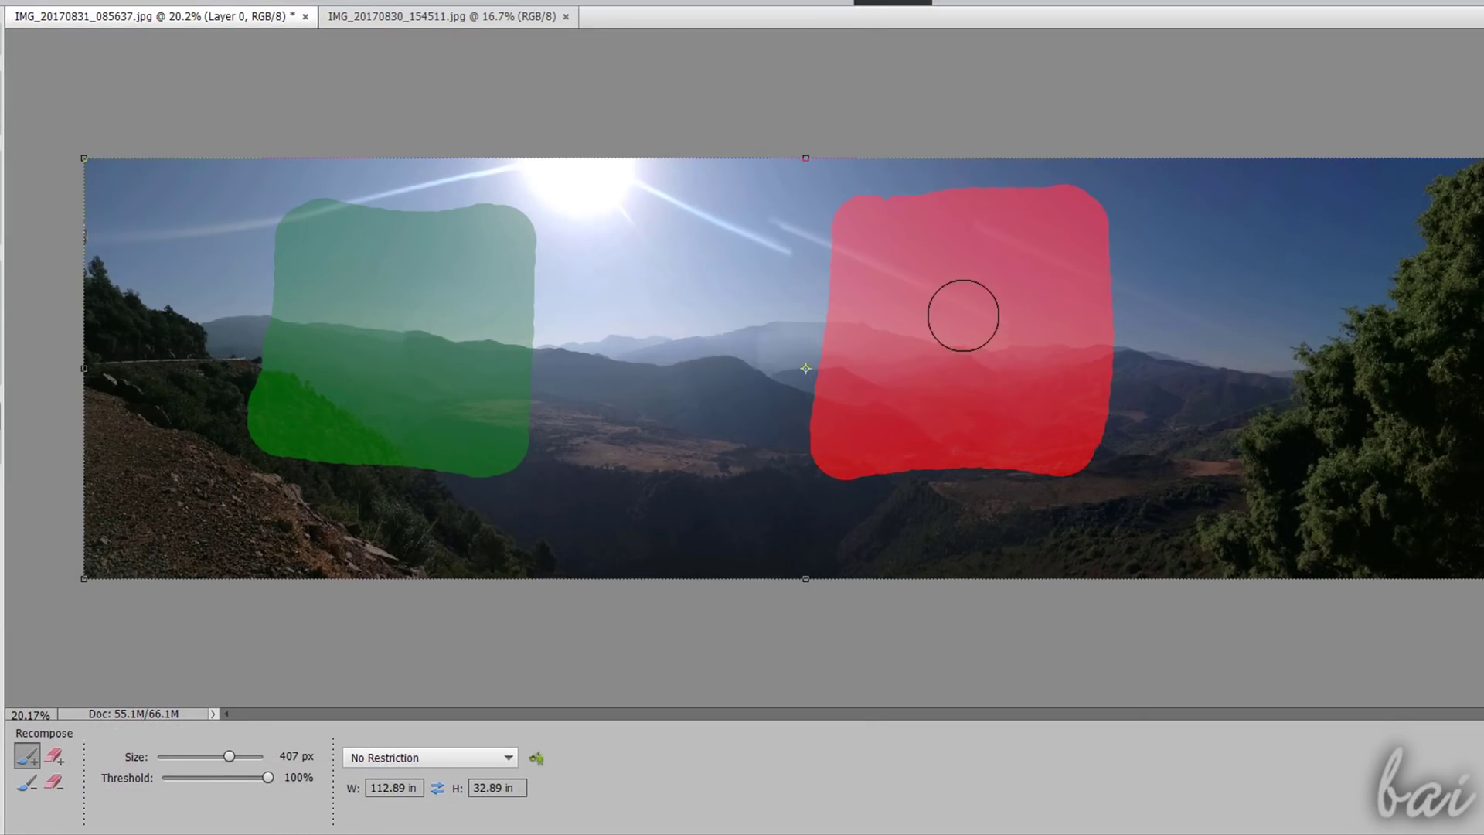
scroll(960, 313, "up", 5)
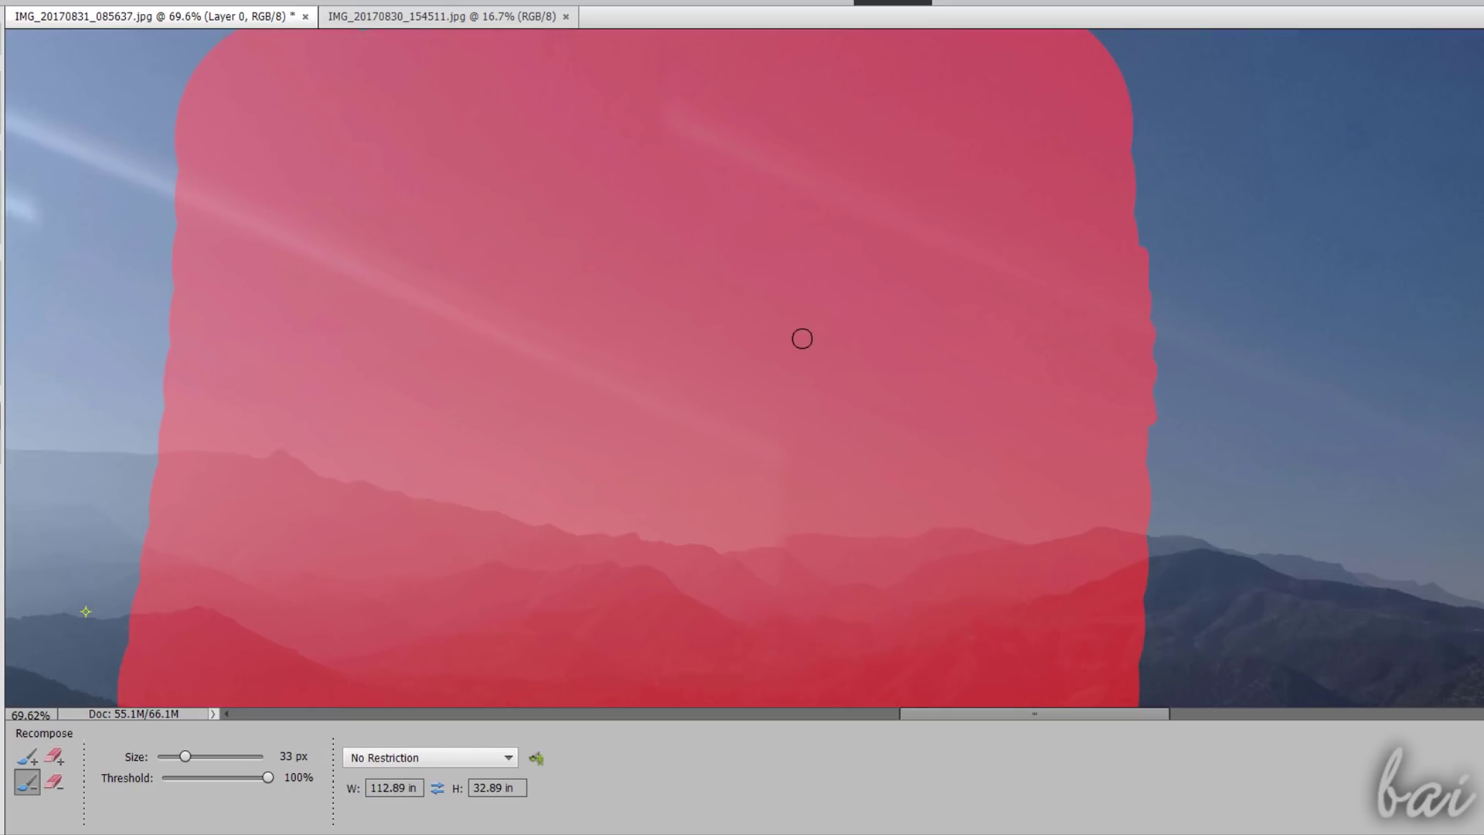
mouse_move(759, 348)
left_mouse_down()
mouse_move(801, 351)
mouse_move(670, 396)
mouse_move(612, 331)
left_mouse_up()
left_click_drag(583, 282, 881, 354)
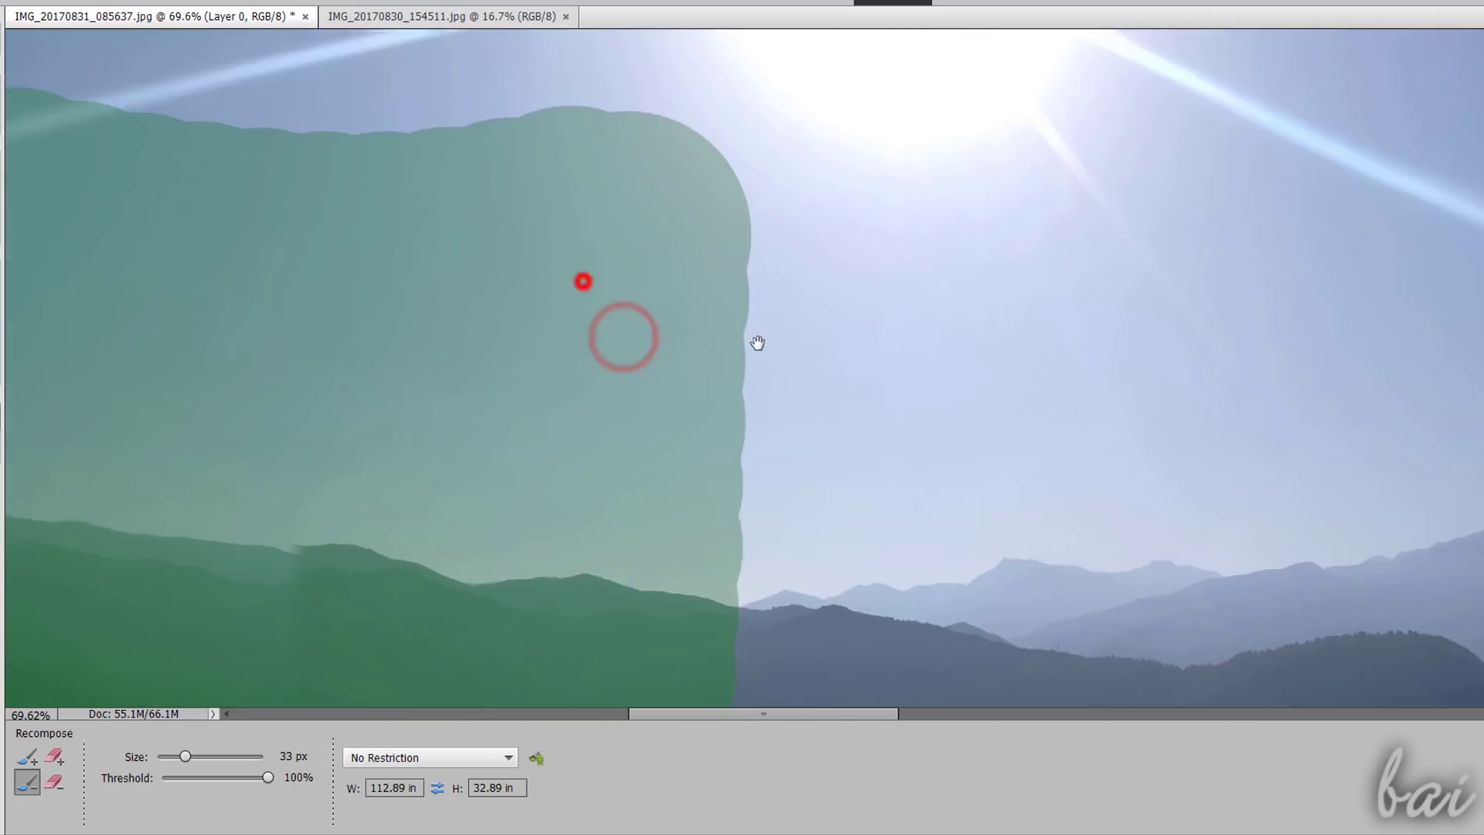
scroll(543, 288, "down", 5)
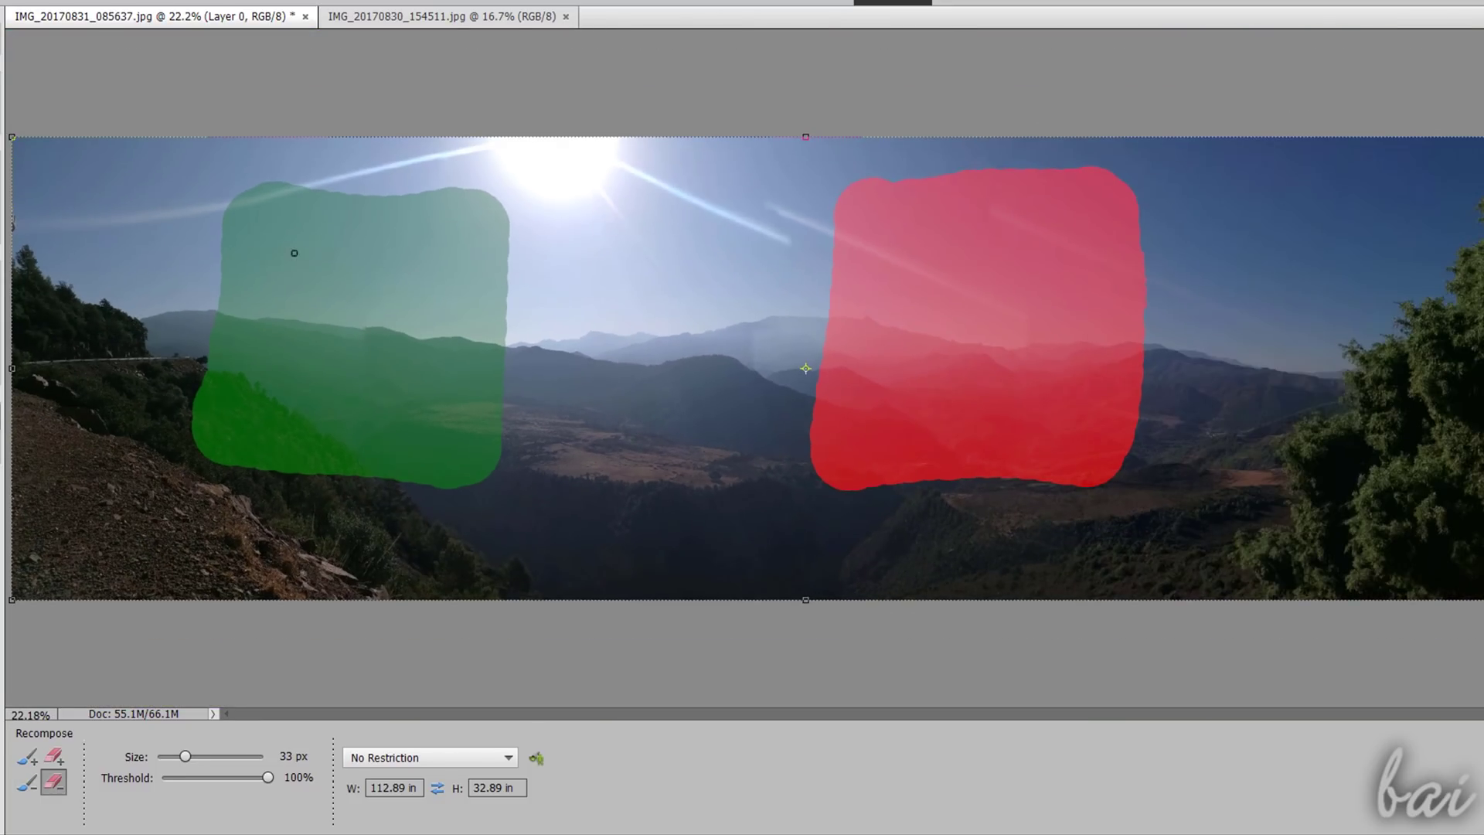
scroll(649, 298, "down", 1)
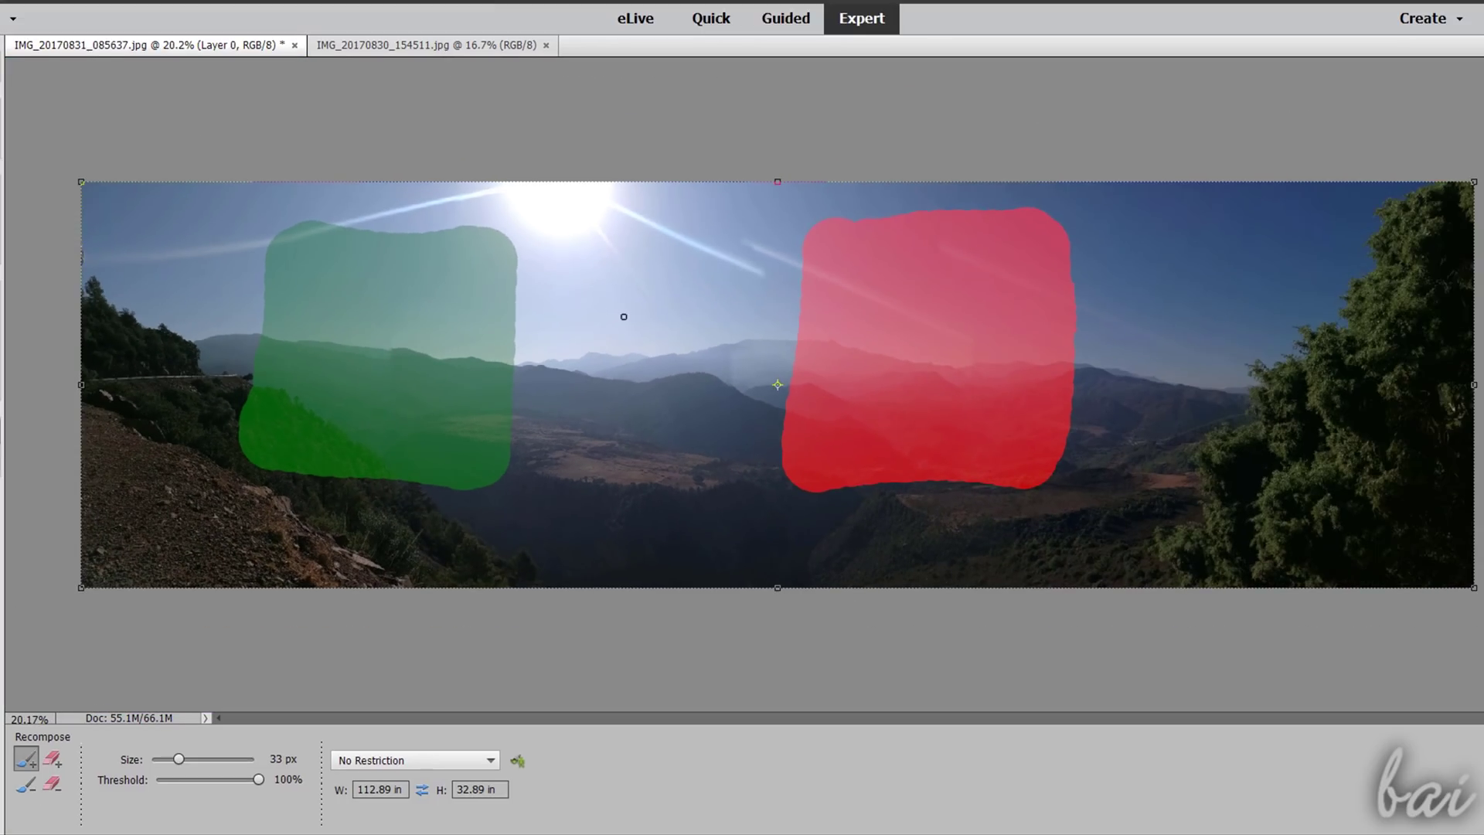
- Clear all recompose highlights and squeeze the panorama narrower from its top-left handle
right_click(648, 298)
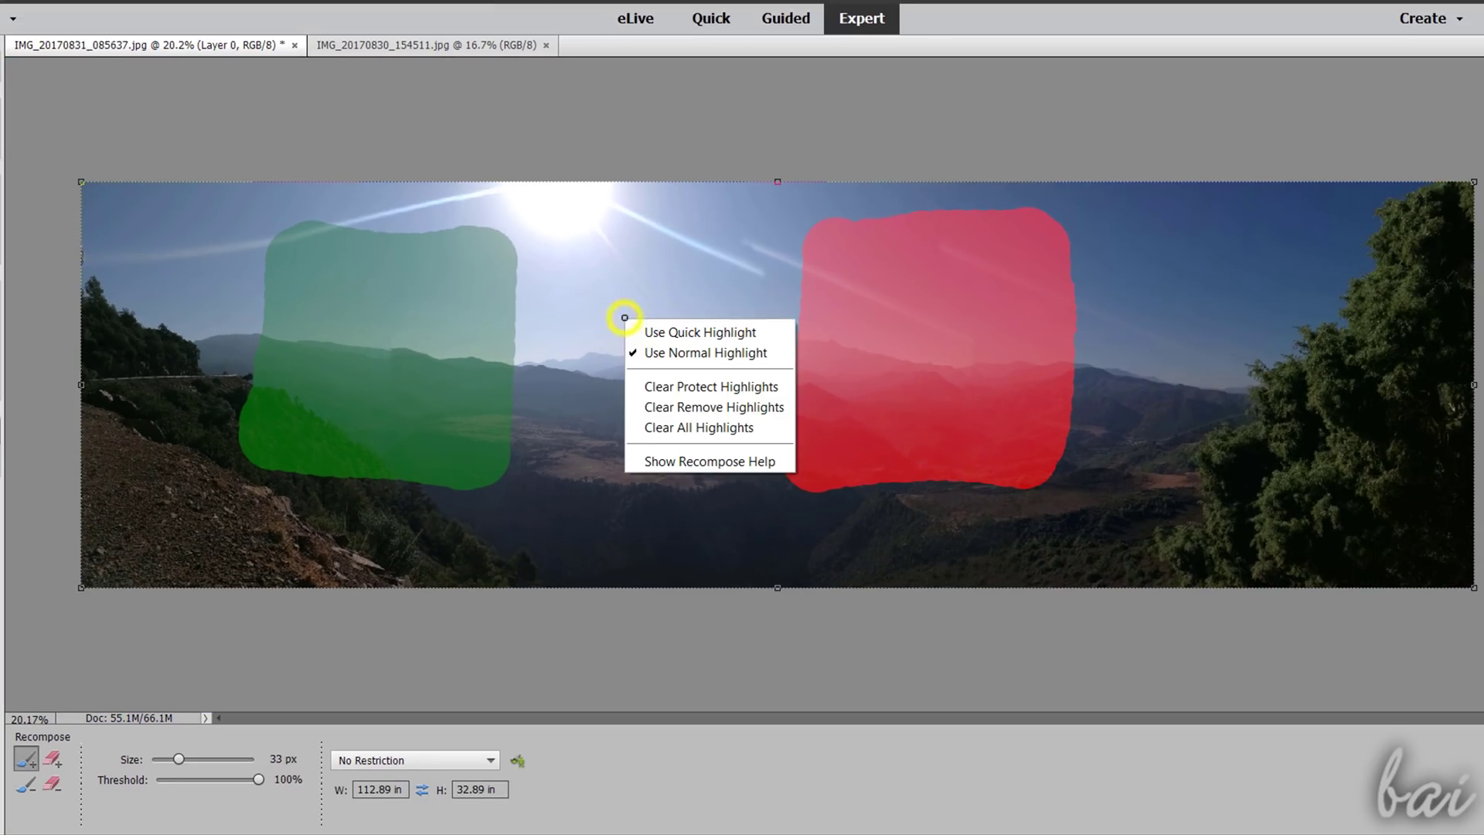
left_click(721, 428)
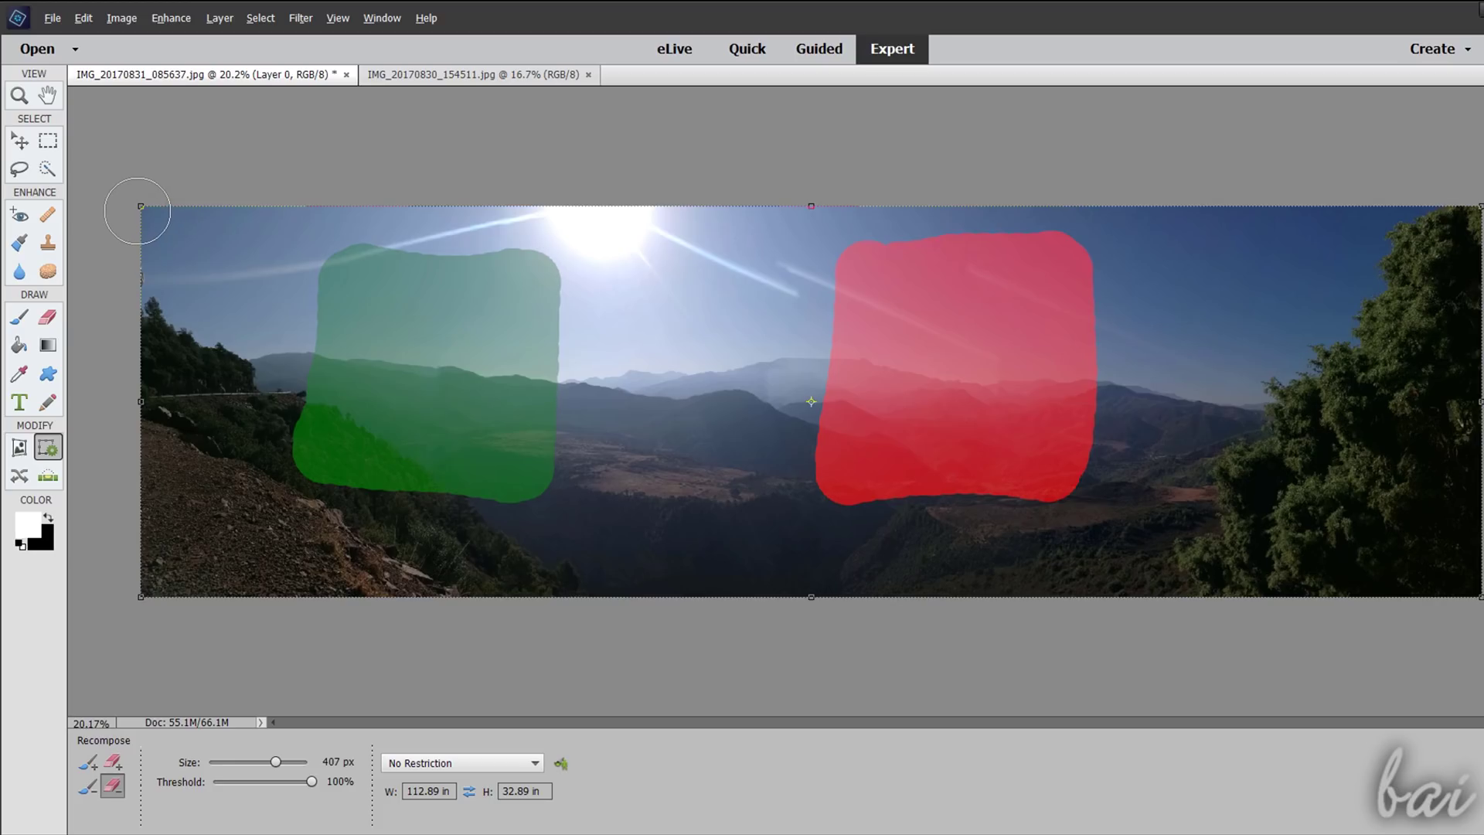
key("alt")
mouse_move(141, 207)
left_mouse_down()
mouse_move(125, 199)
mouse_move(324, 179)
mouse_move(540, 289)
mouse_move(296, 248)
mouse_move(108, 182)
mouse_move(618, 284)
left_mouse_up()
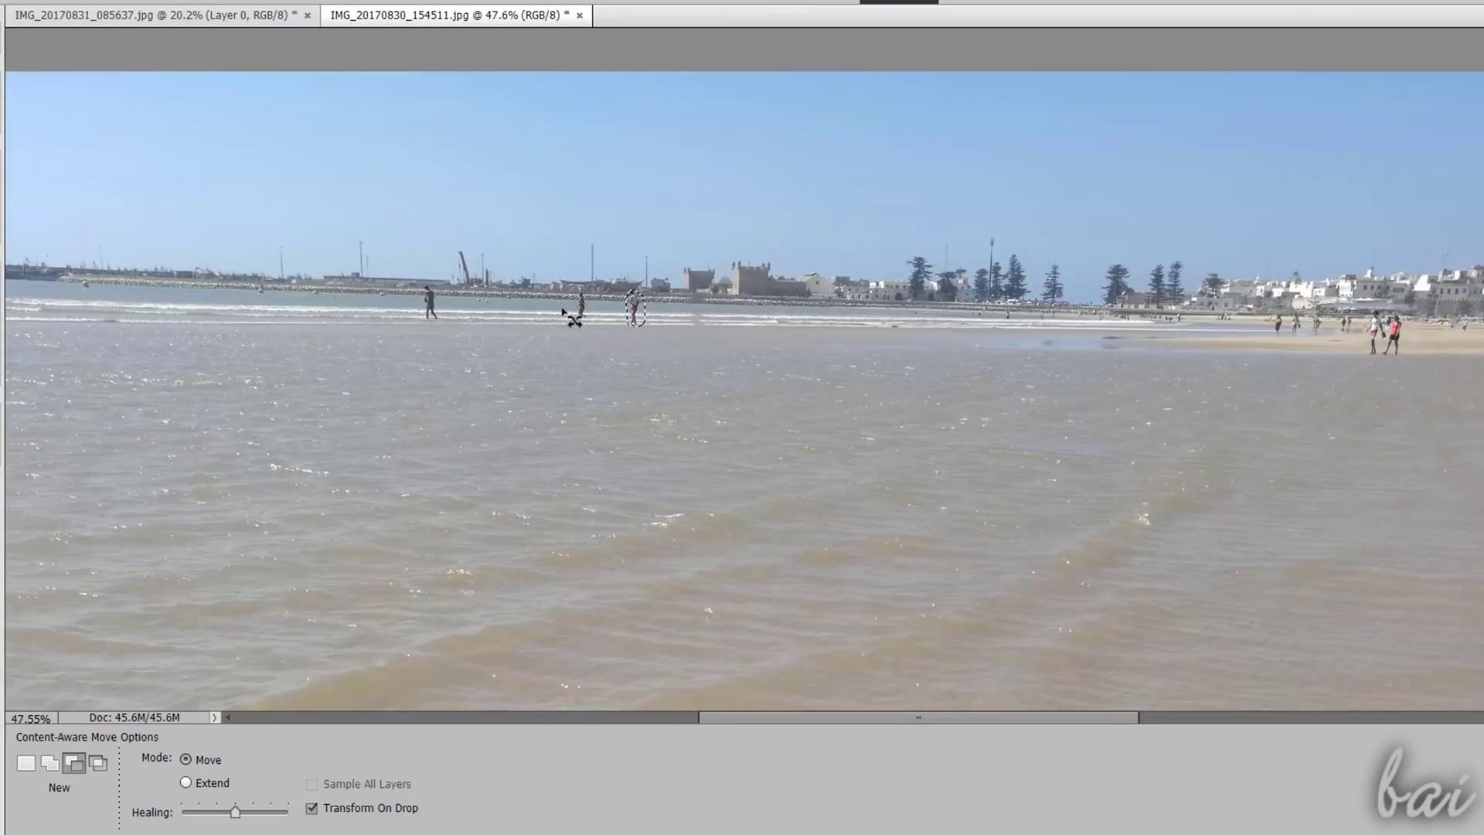
- Undo the Content-Aware Move so the beach figures return to their original places
scroll(810, 304, "down", 1)
key("ctrl+z")
key("ctrl+z")
key("ctrl+z")
key("ctrl+z")
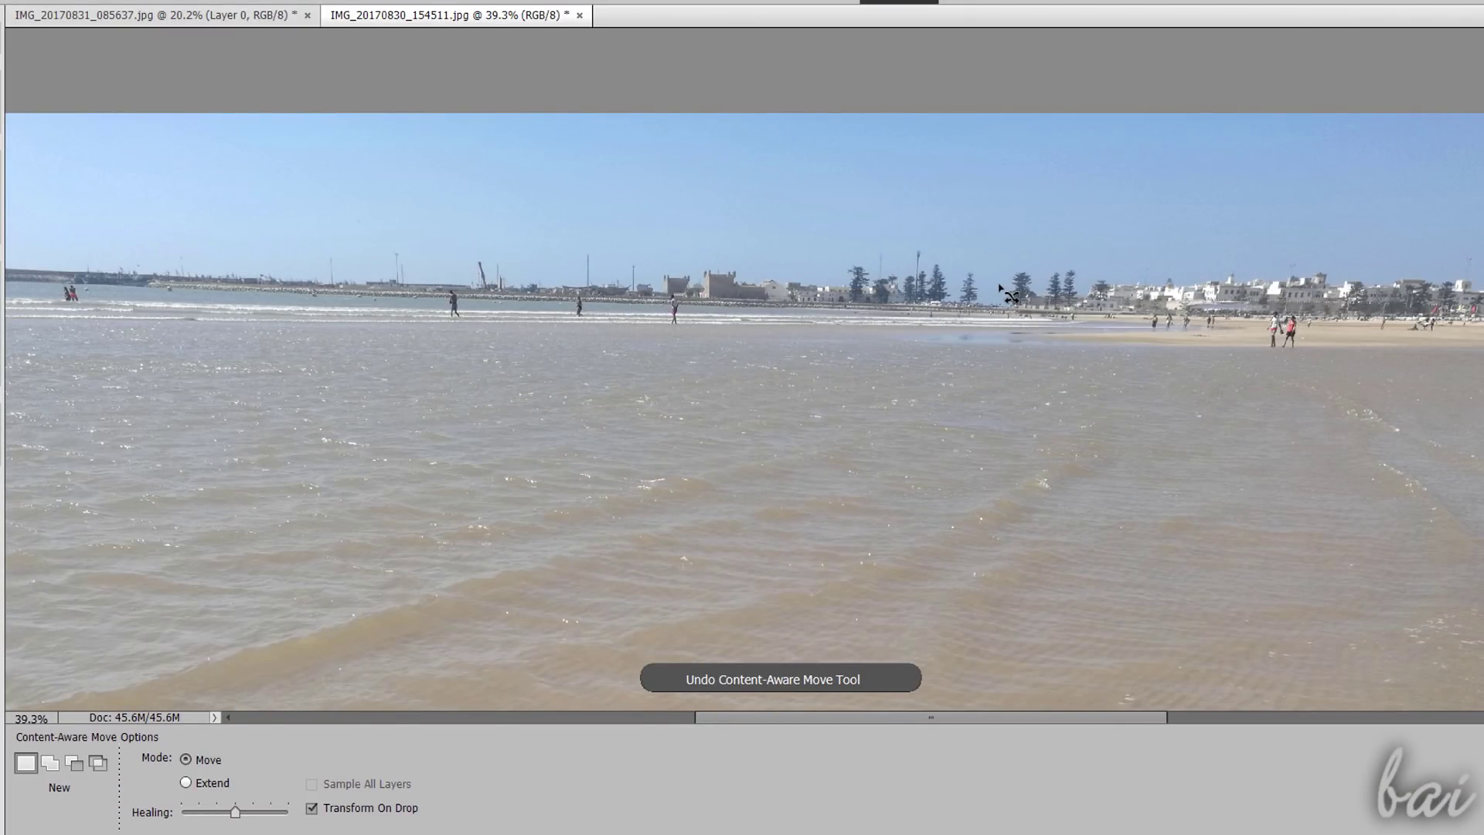
- Spot-heal away the shoreline people: the left pair, a walker and the red-shirted figure
key("ctrl+0")
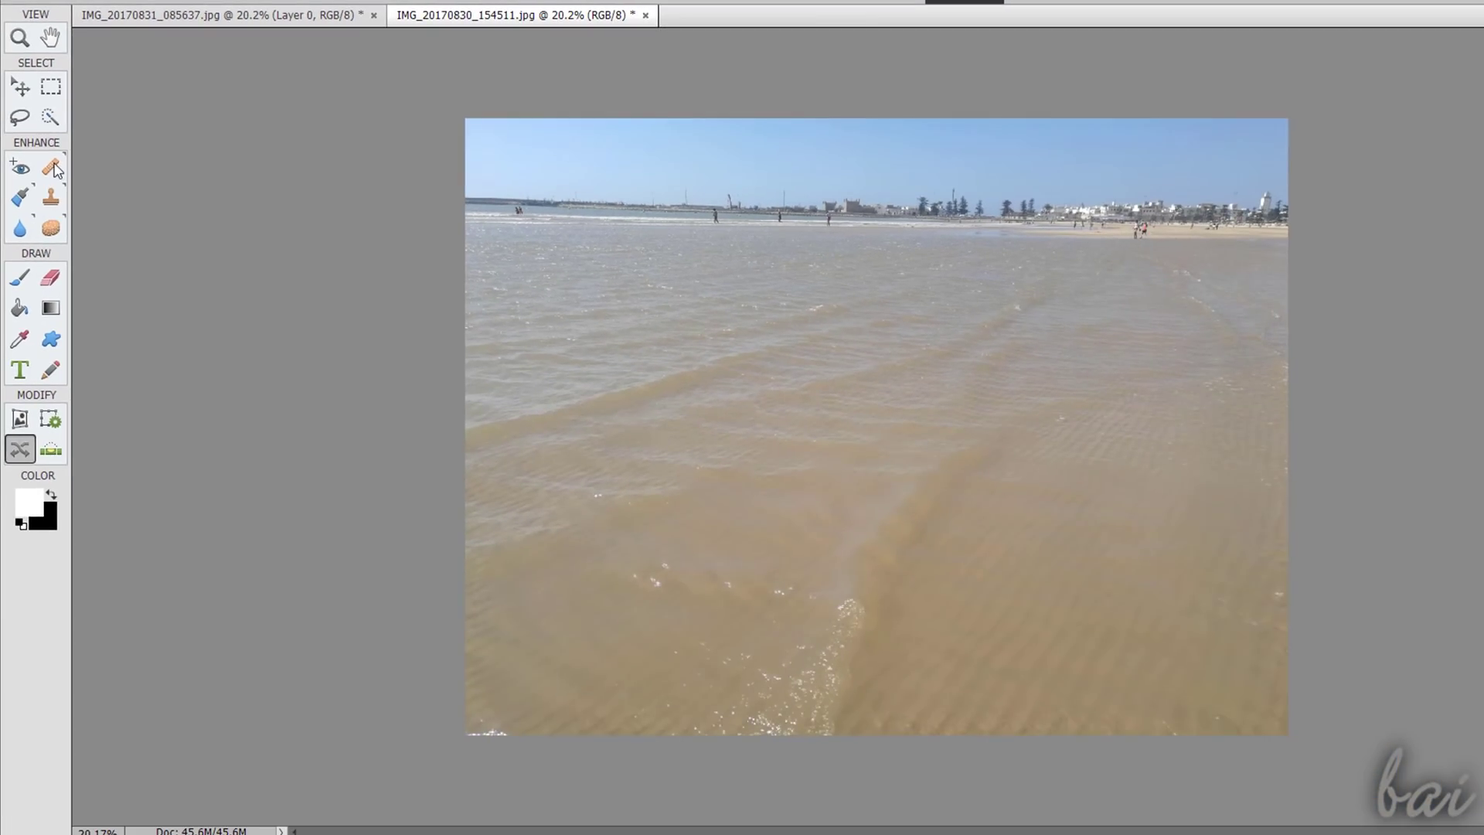
left_click(52, 167)
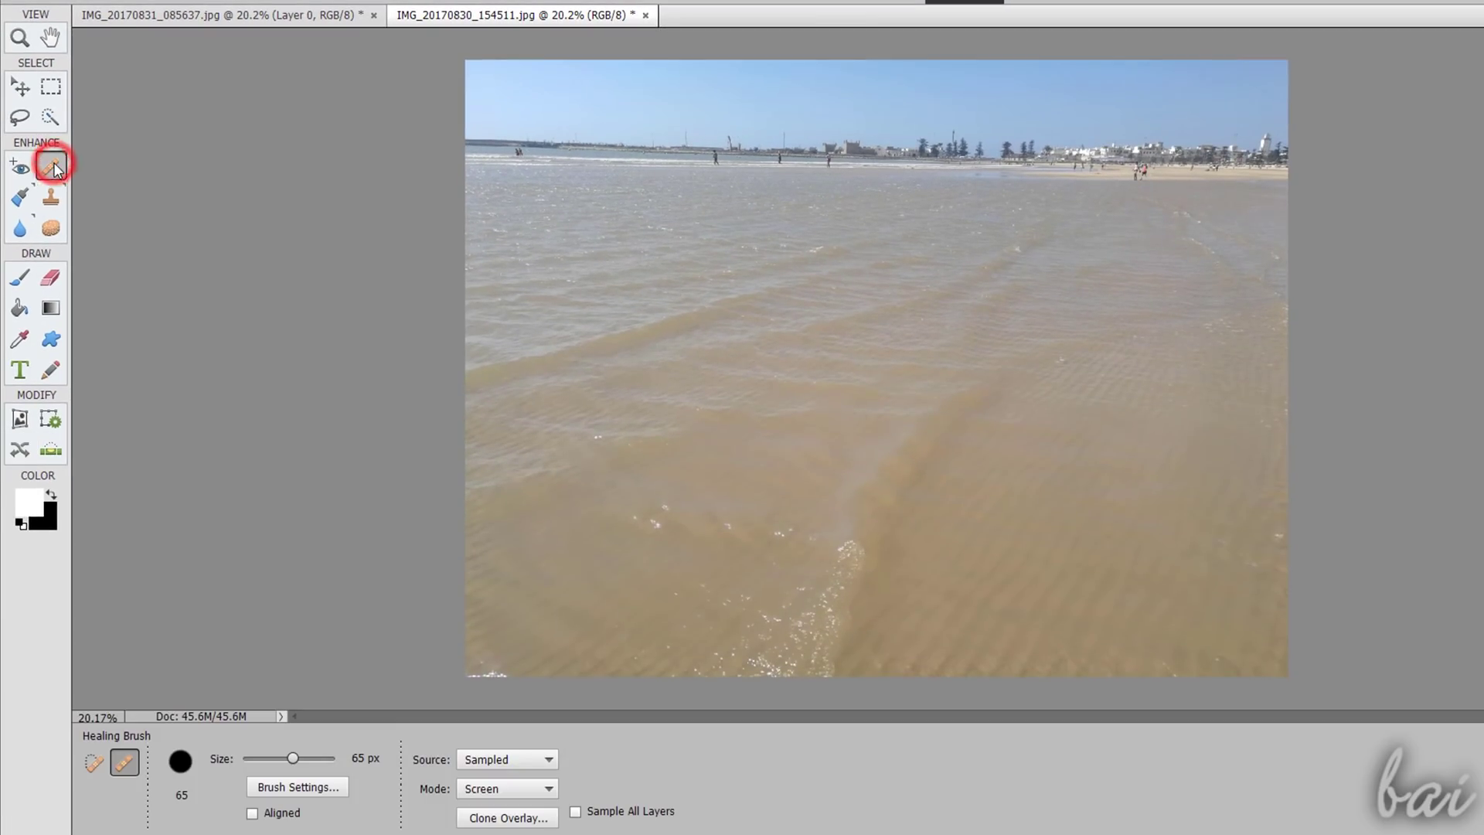
left_click(94, 762)
scroll(464, 81, "up", 3)
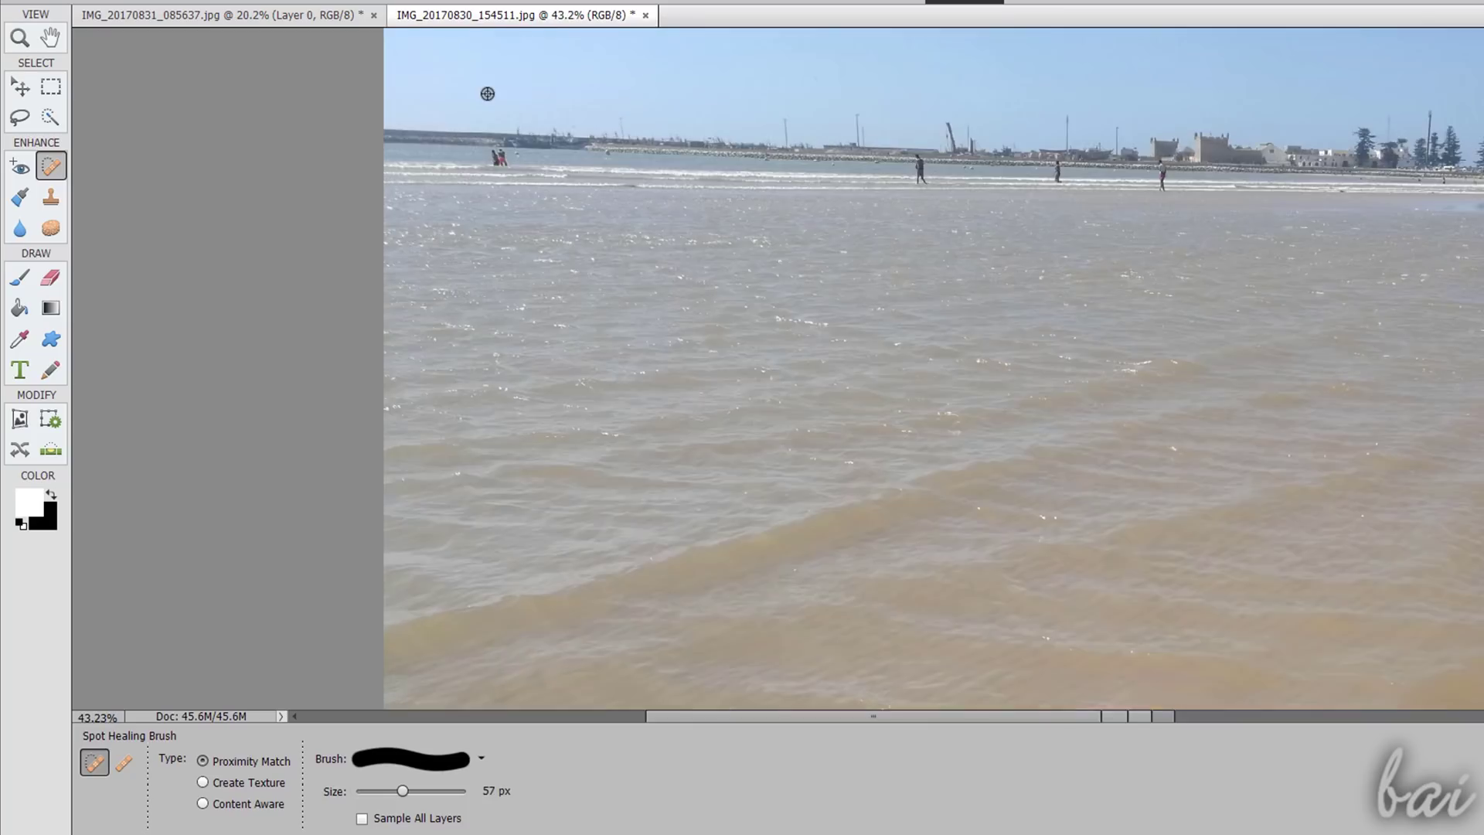
scroll(487, 94, "up", 2)
left_click(507, 182)
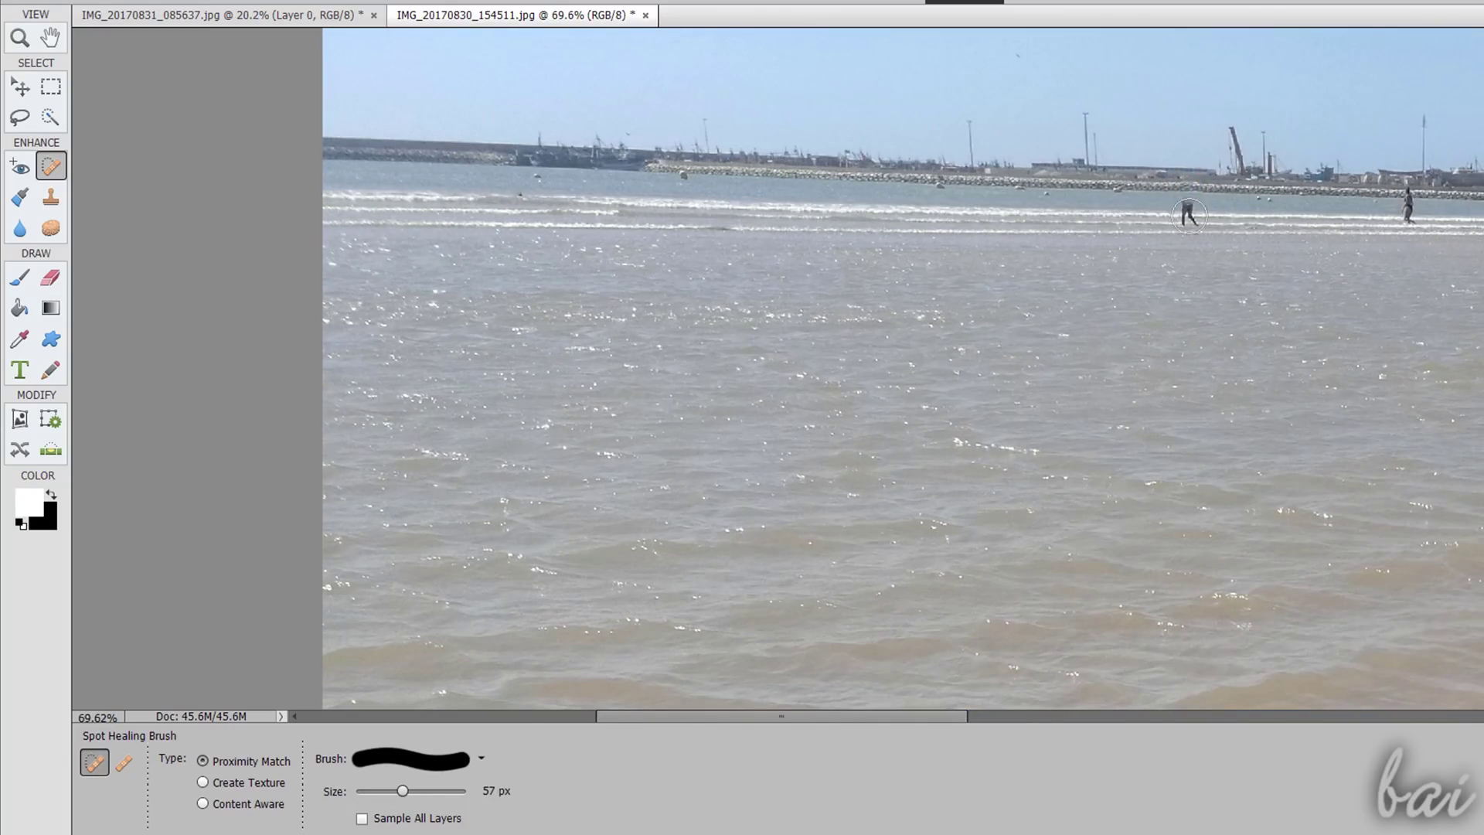
left_click_drag(871, 718, 1003, 723)
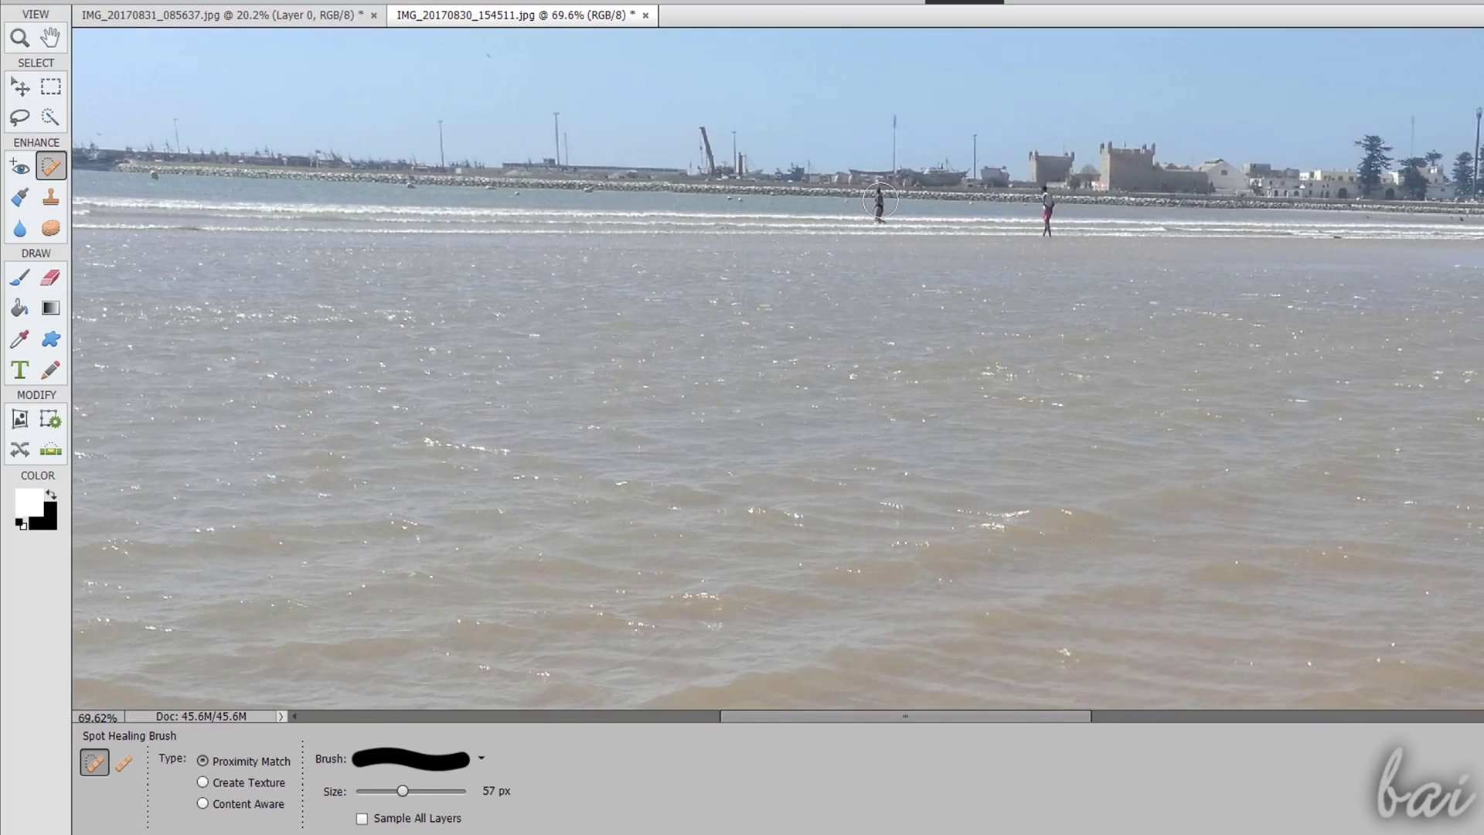
left_click(879, 207)
left_click_drag(1039, 192, 1051, 212)
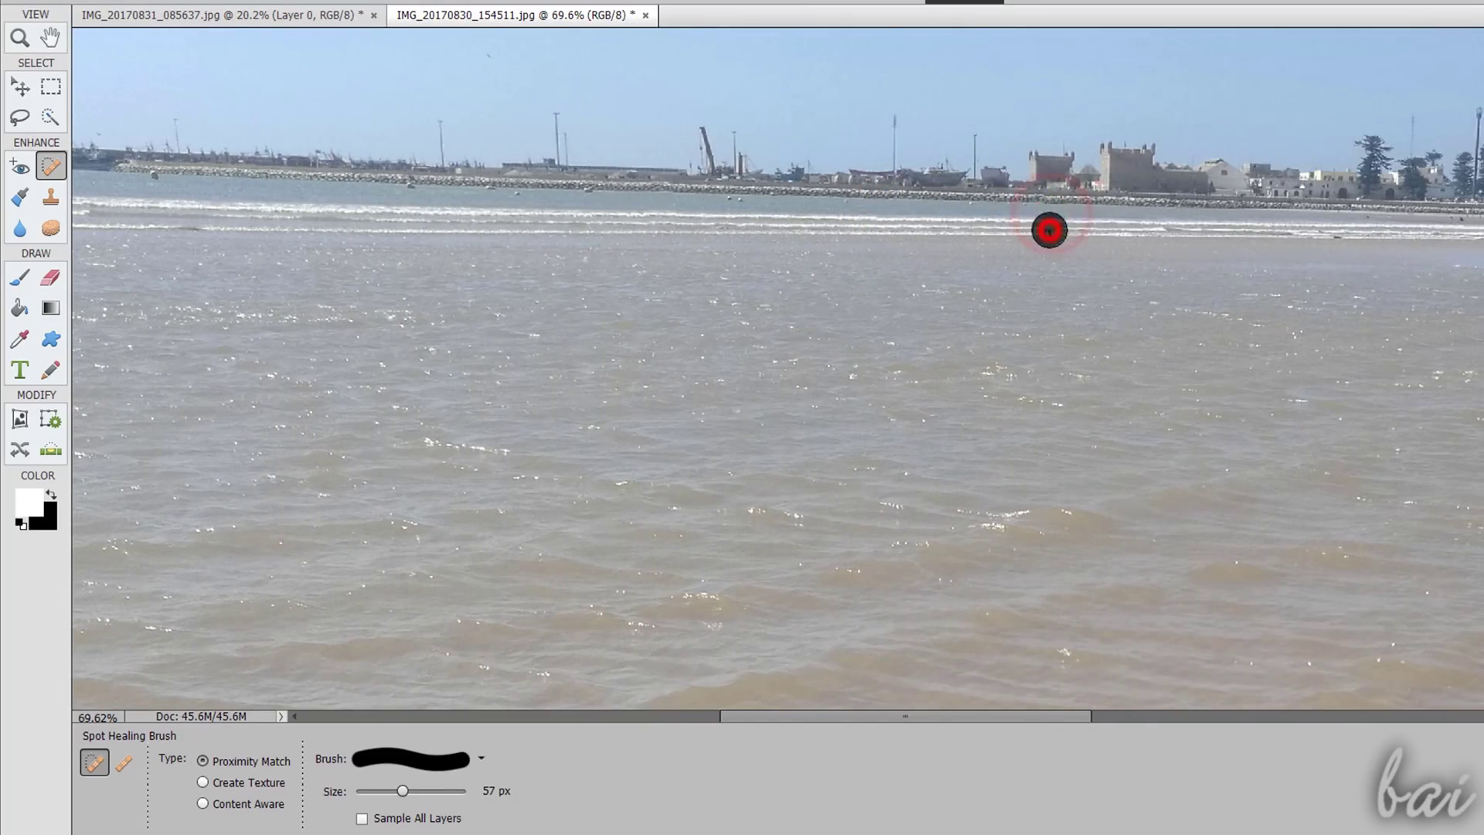
scroll(959, 352, "down", 3)
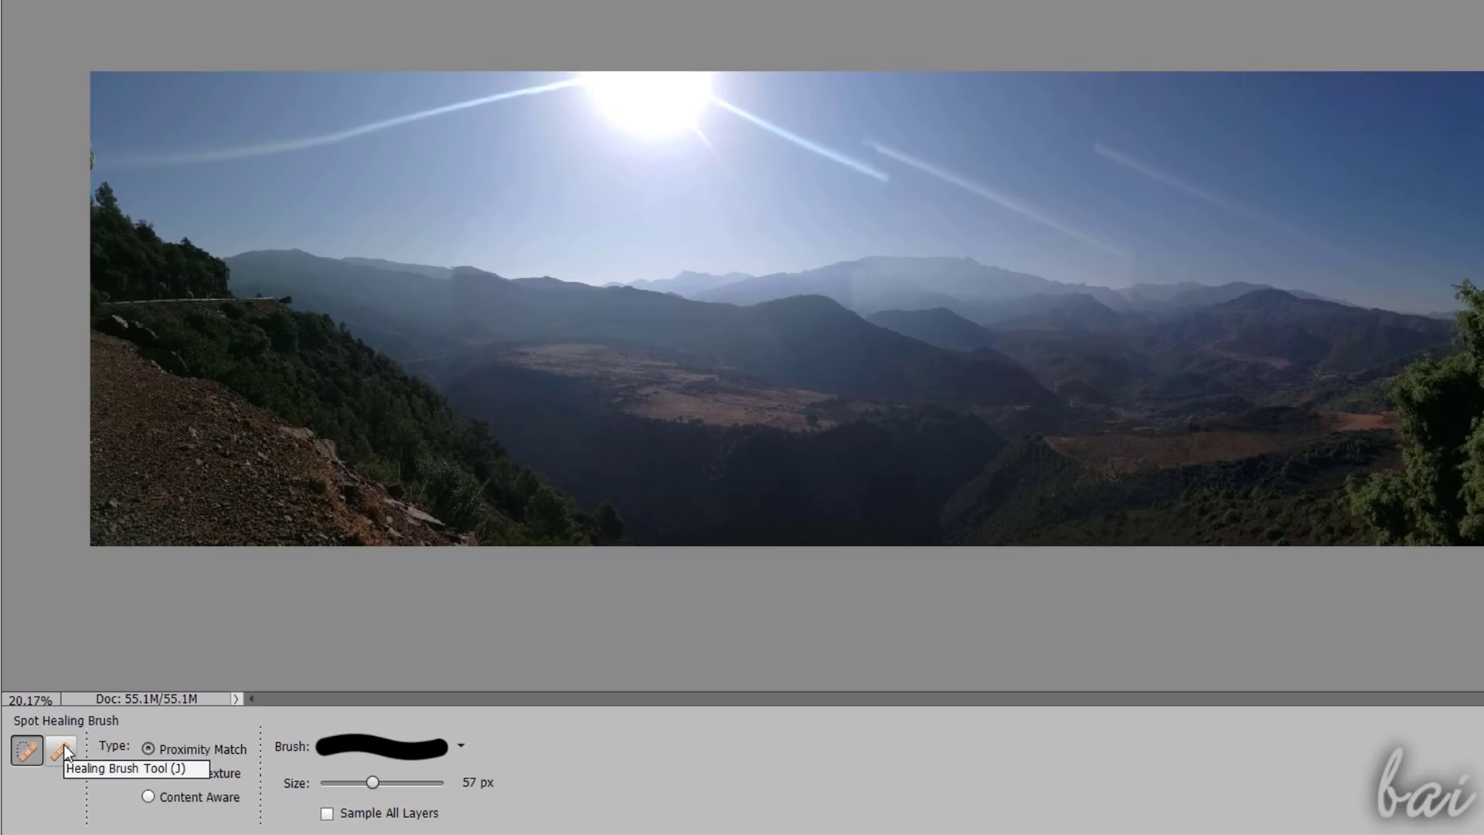
- Heal a spot in the panorama's sky with a 101 px Healing Brush
left_click(125, 762)
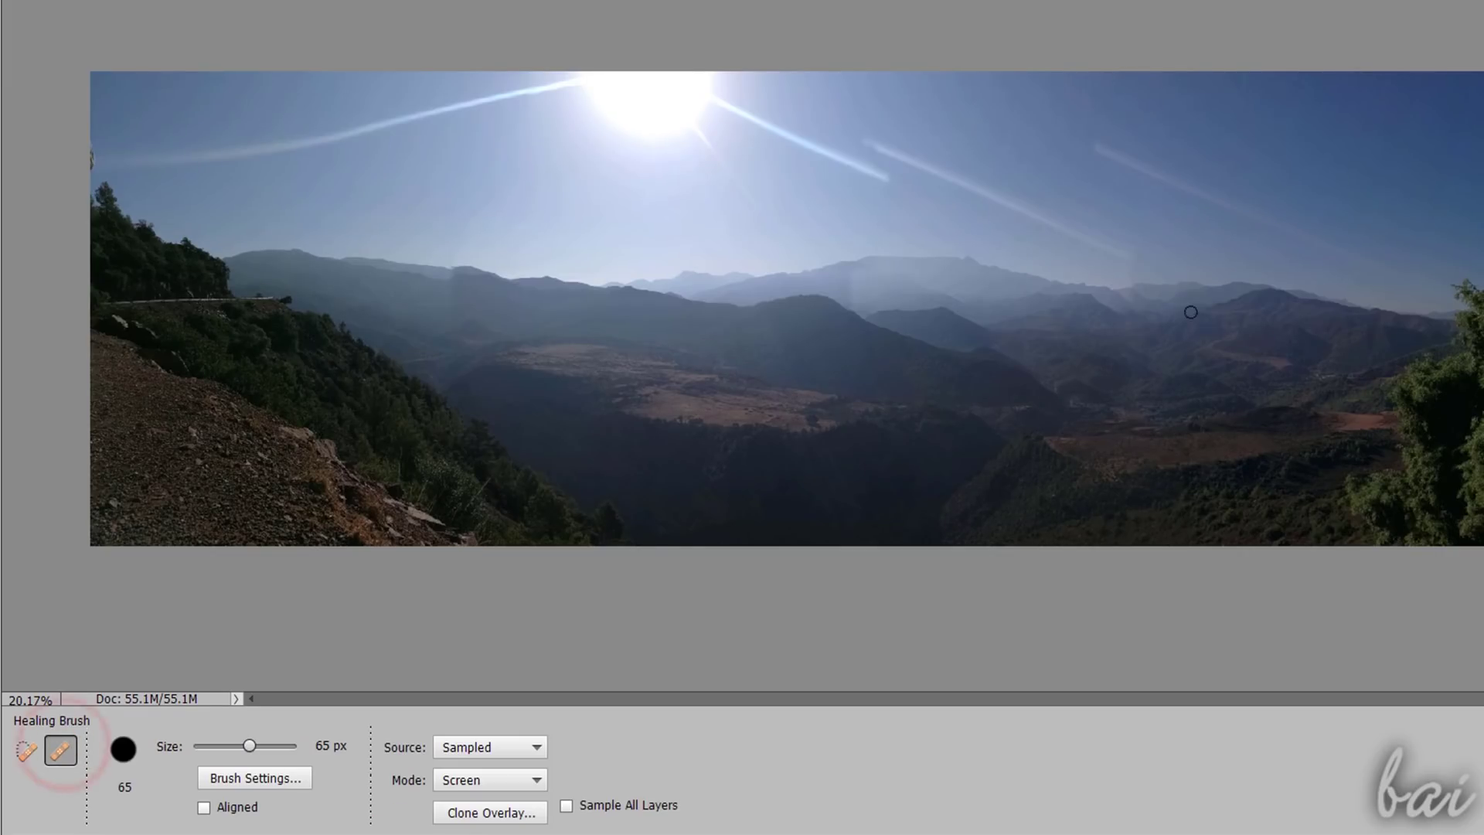
left_click_drag(255, 741, 267, 746)
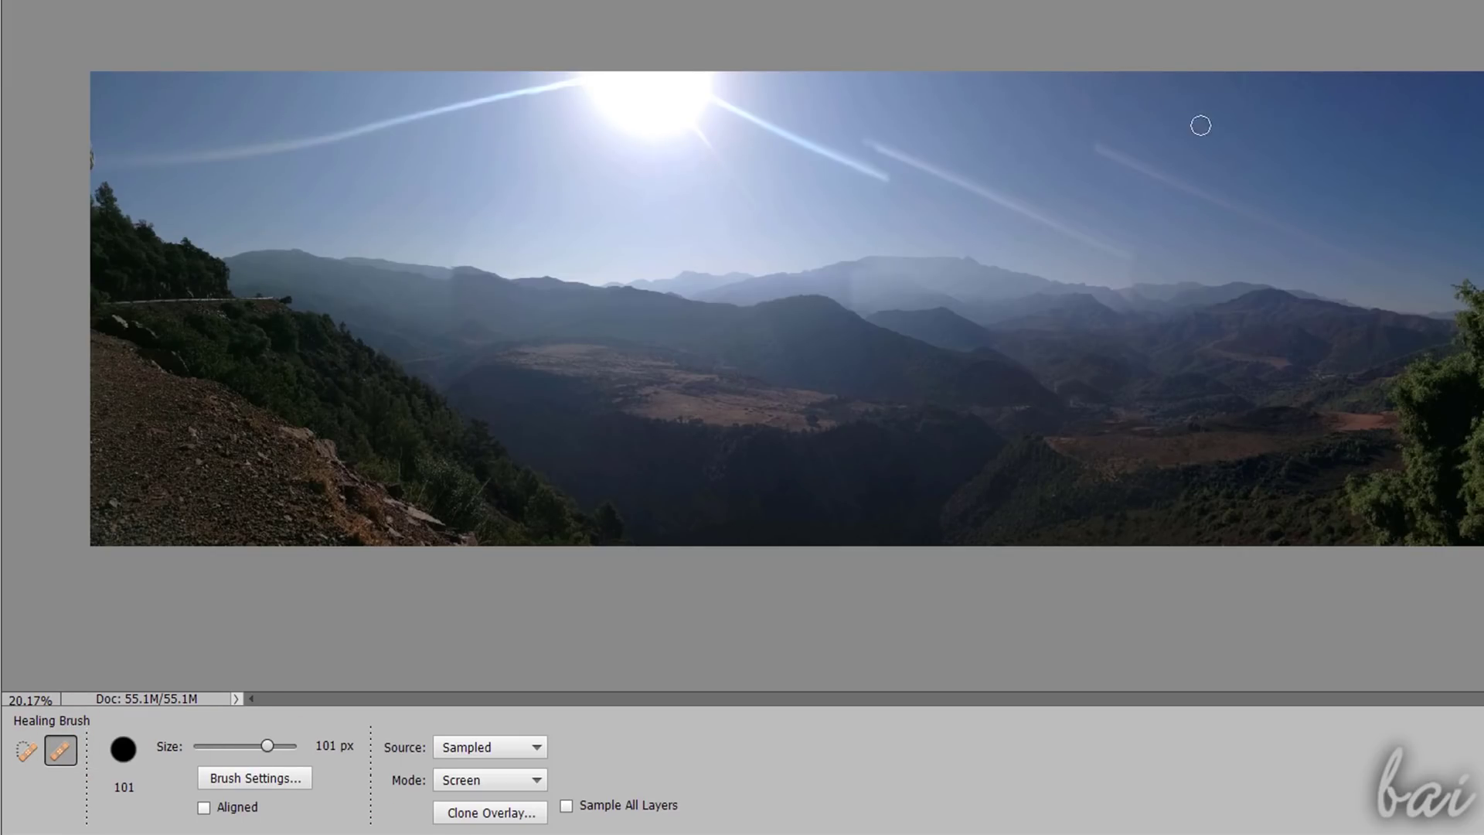
scroll(1391, 124, "up", 3)
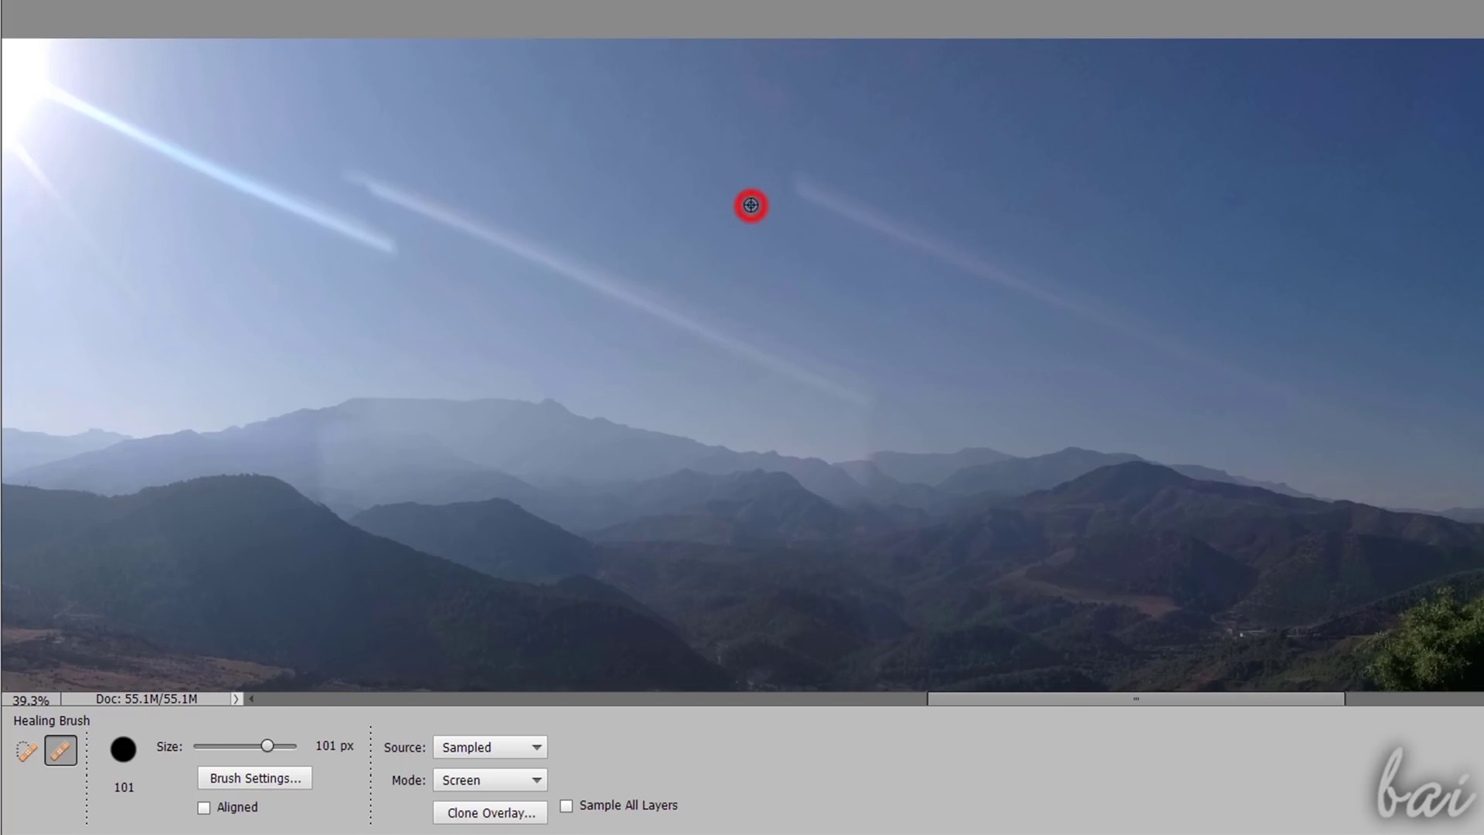
left_click(802, 180)
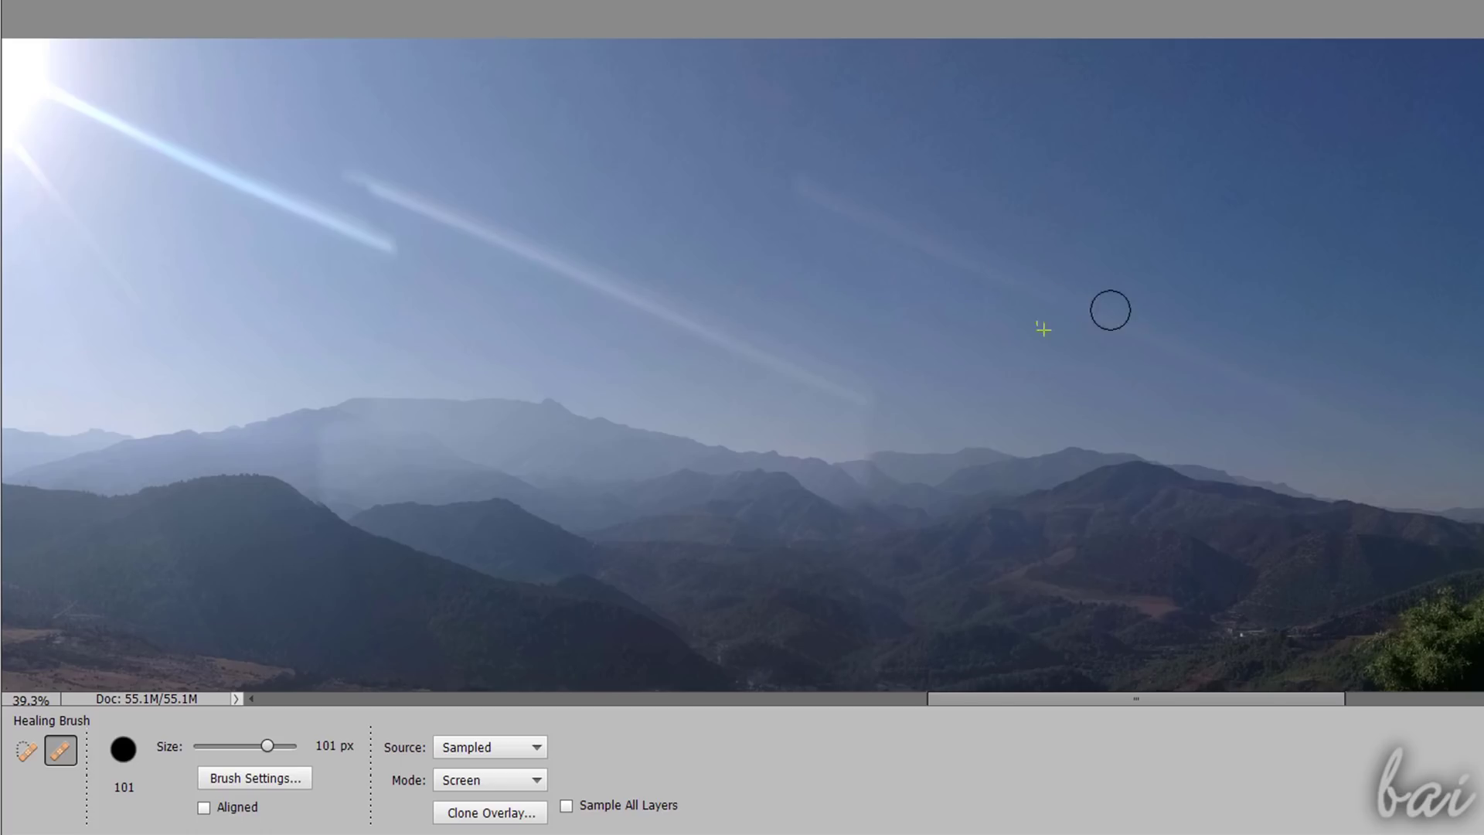
- Undo and redo the healing stroke and recompose change, then set healing mode to Normal
key("ctrl+0")
key("ctrl+z")
key("ctrl+z")
left_click(158, 833)
left_click(108, 833)
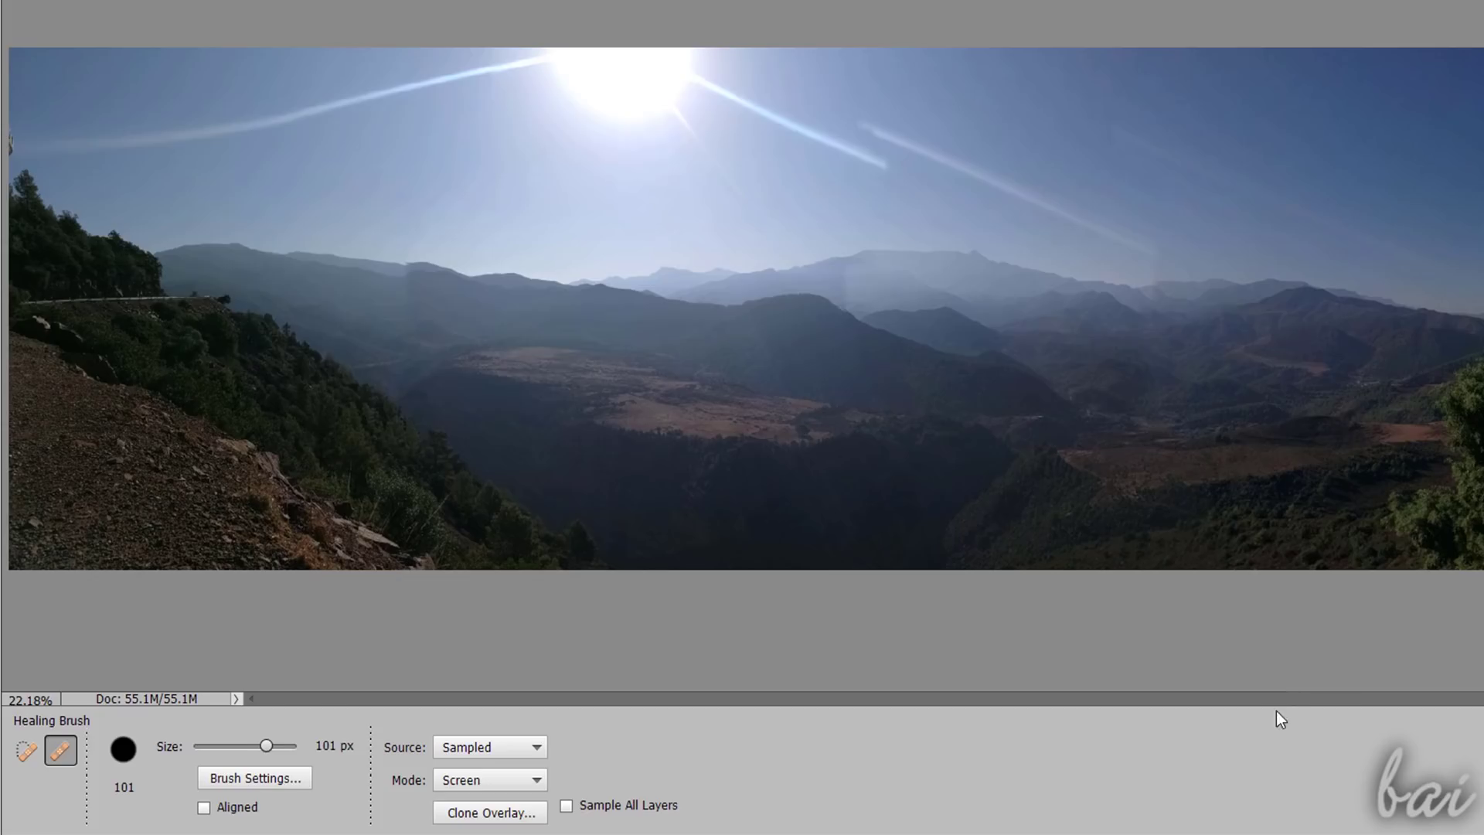
left_click(514, 778)
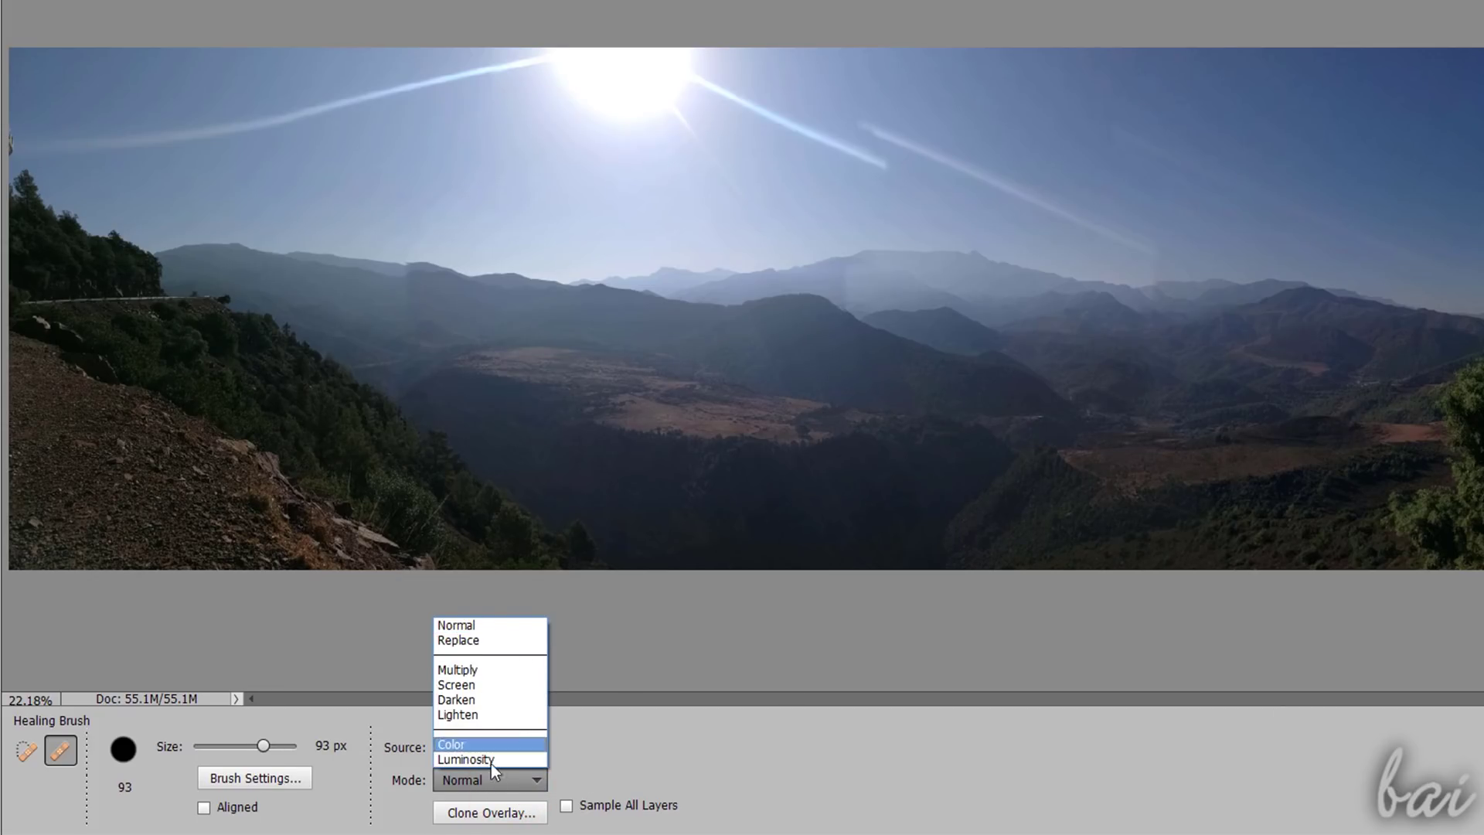
left_click(615, 759)
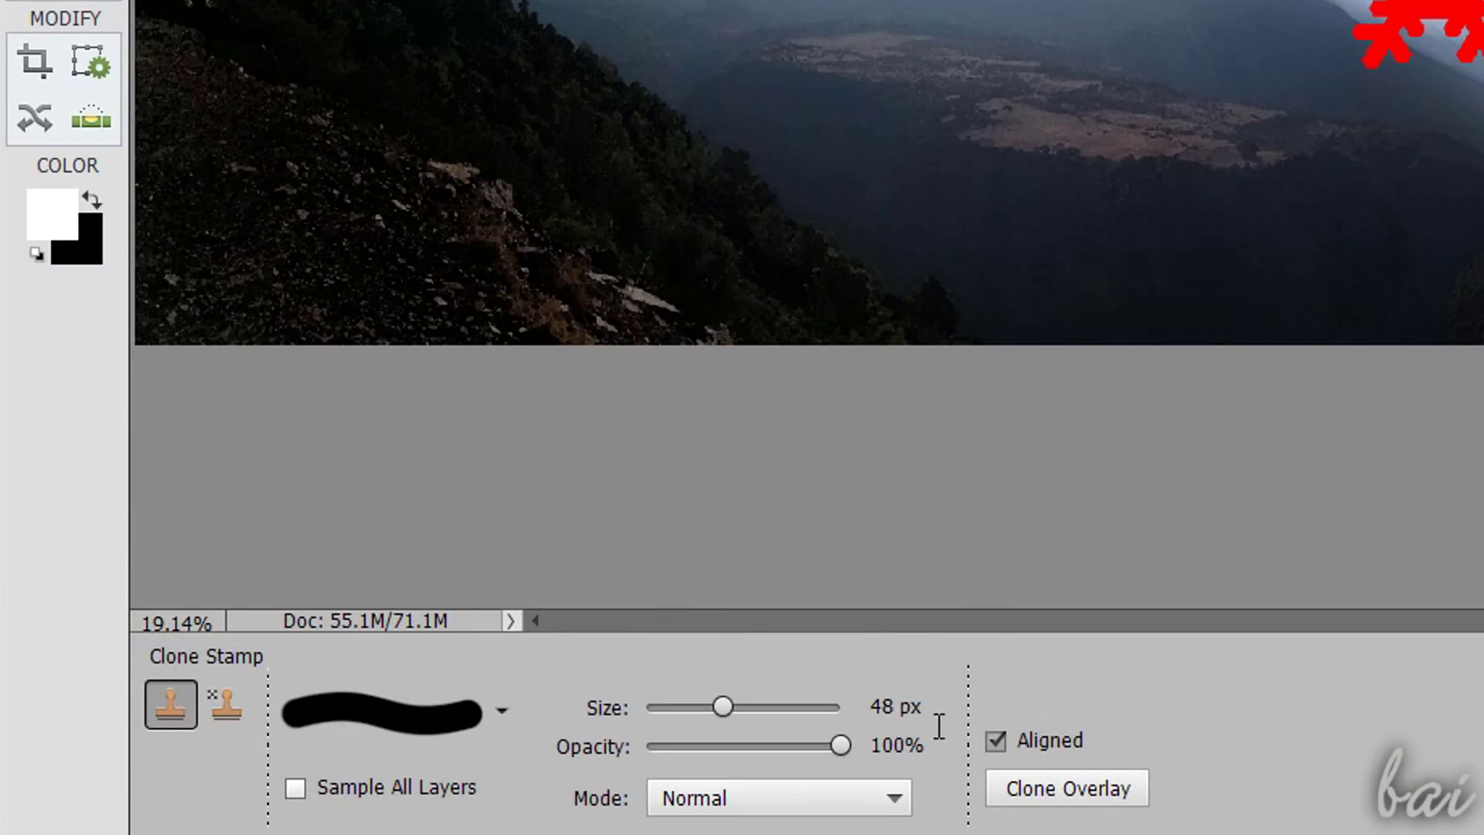
- Review the Clone Stamp's blend modes list, then switch to the Smart Brush
left_click(795, 799)
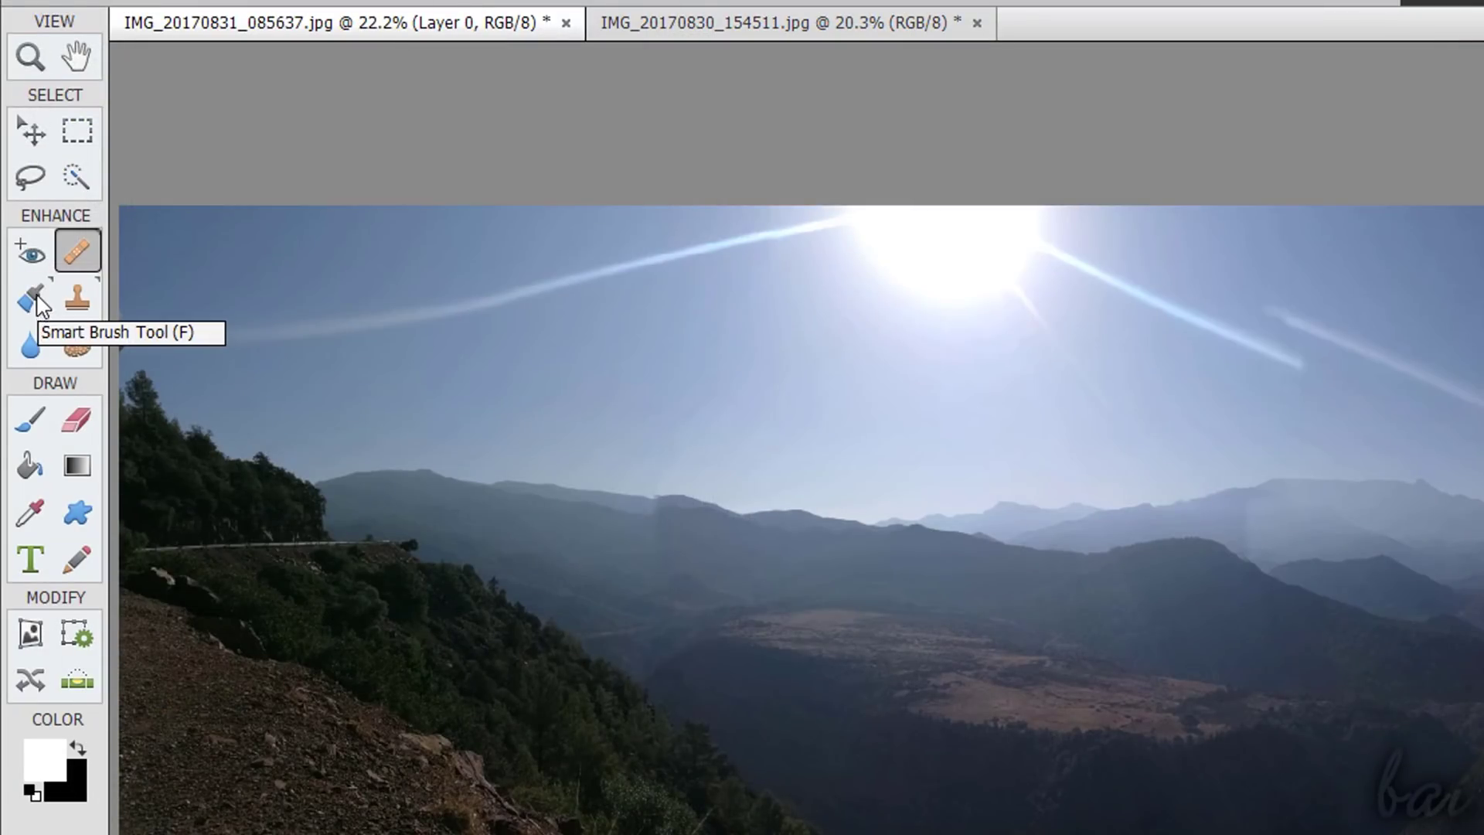
left_click(33, 300)
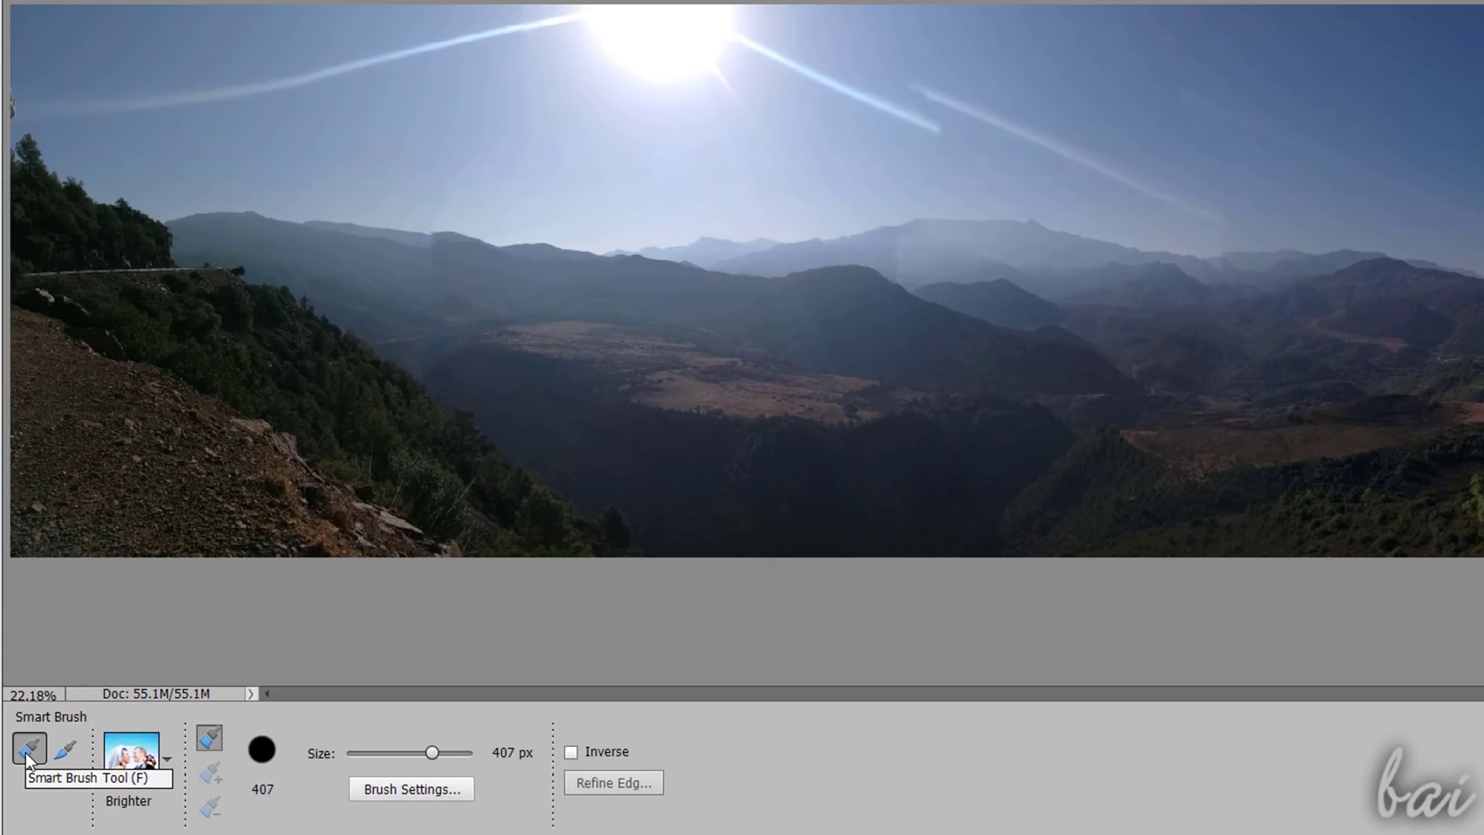
- Try the Black and White Smart Brush presets (Blue, Red, Infrared filters), settling on the first
left_click(167, 774)
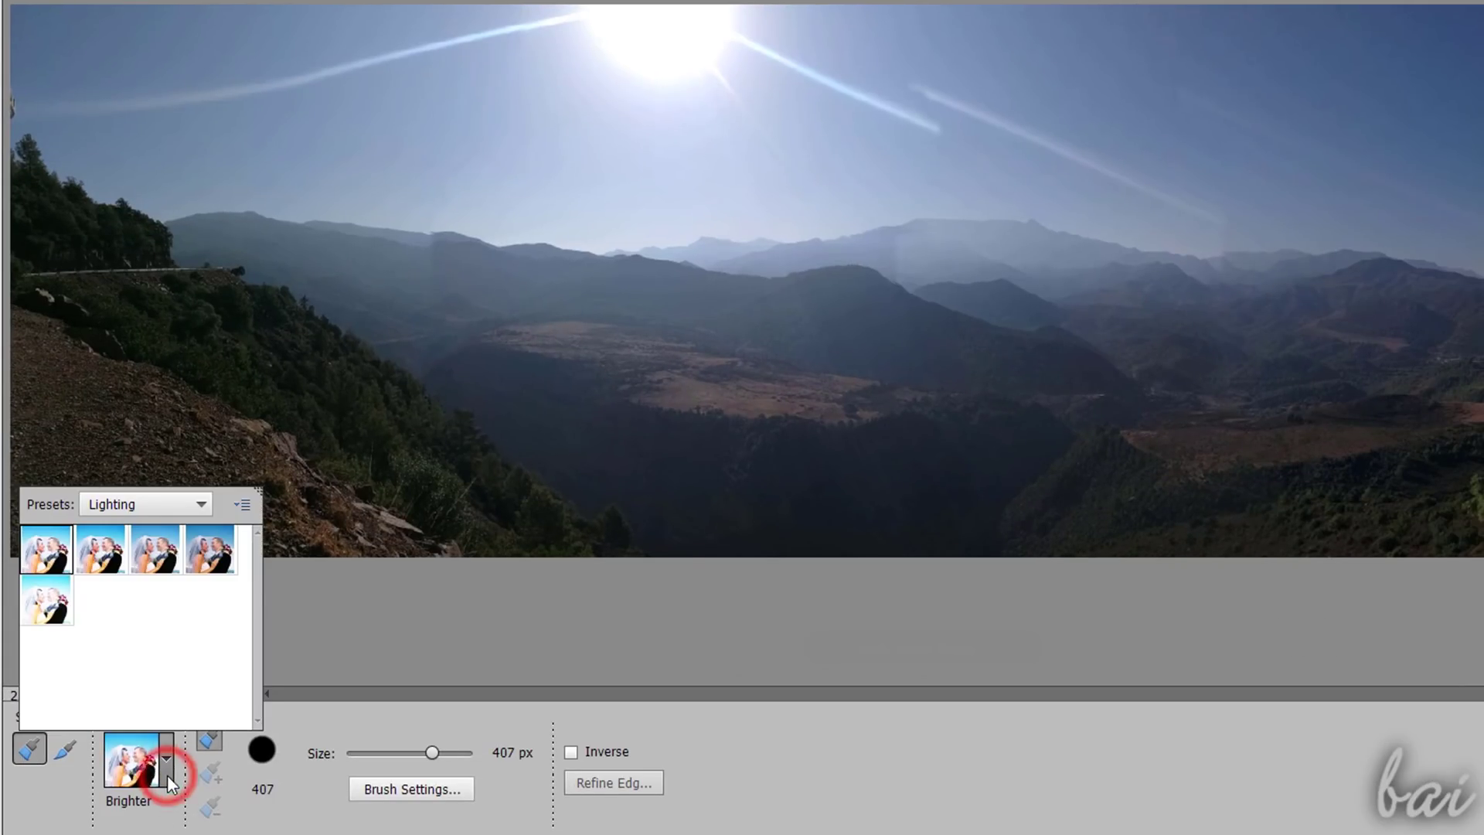
left_click(201, 503)
left_click(159, 549)
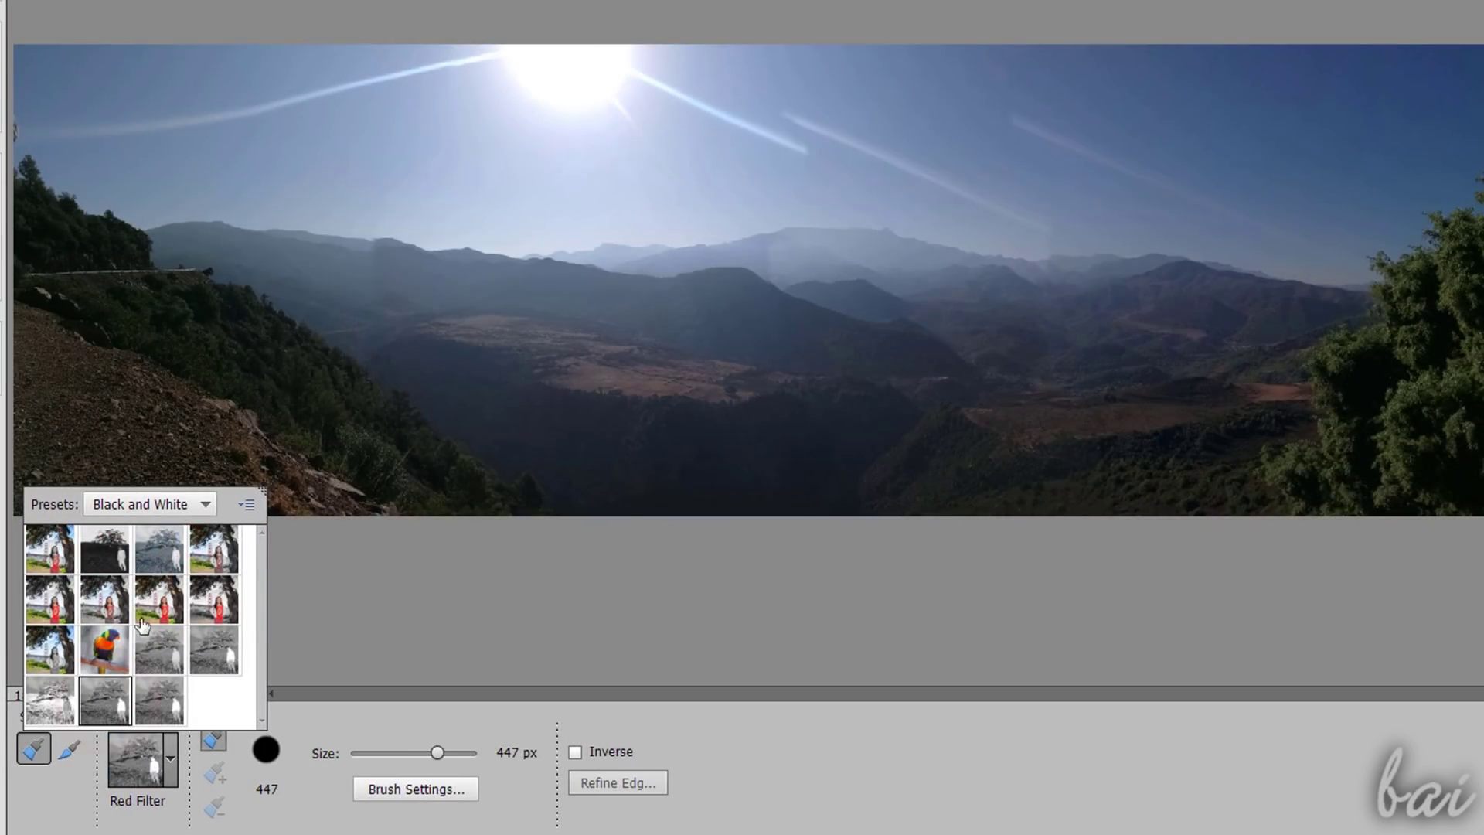
left_click(112, 646)
left_click(151, 647)
left_click(76, 690)
left_click(51, 549)
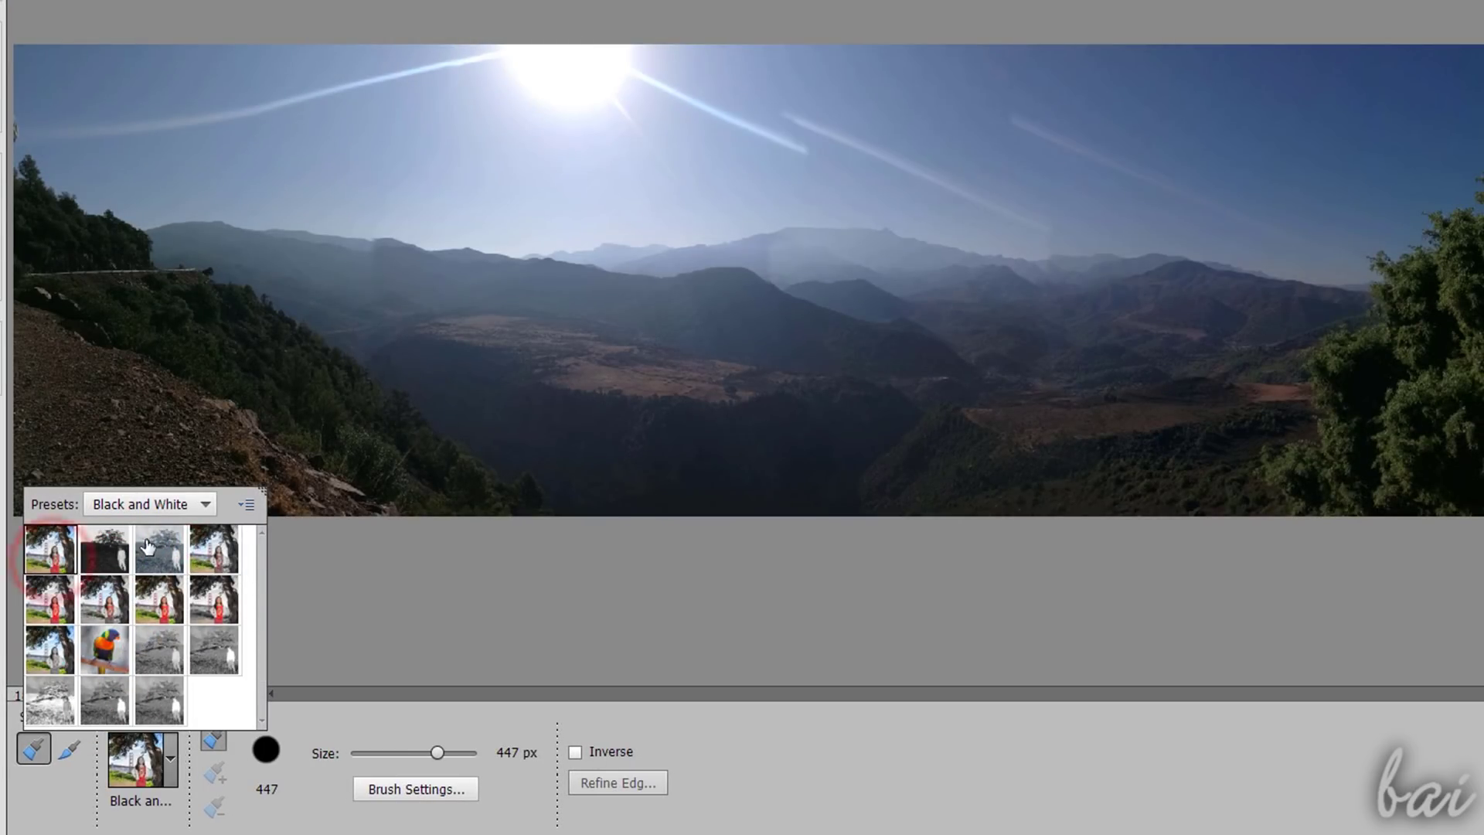
left_click(308, 700)
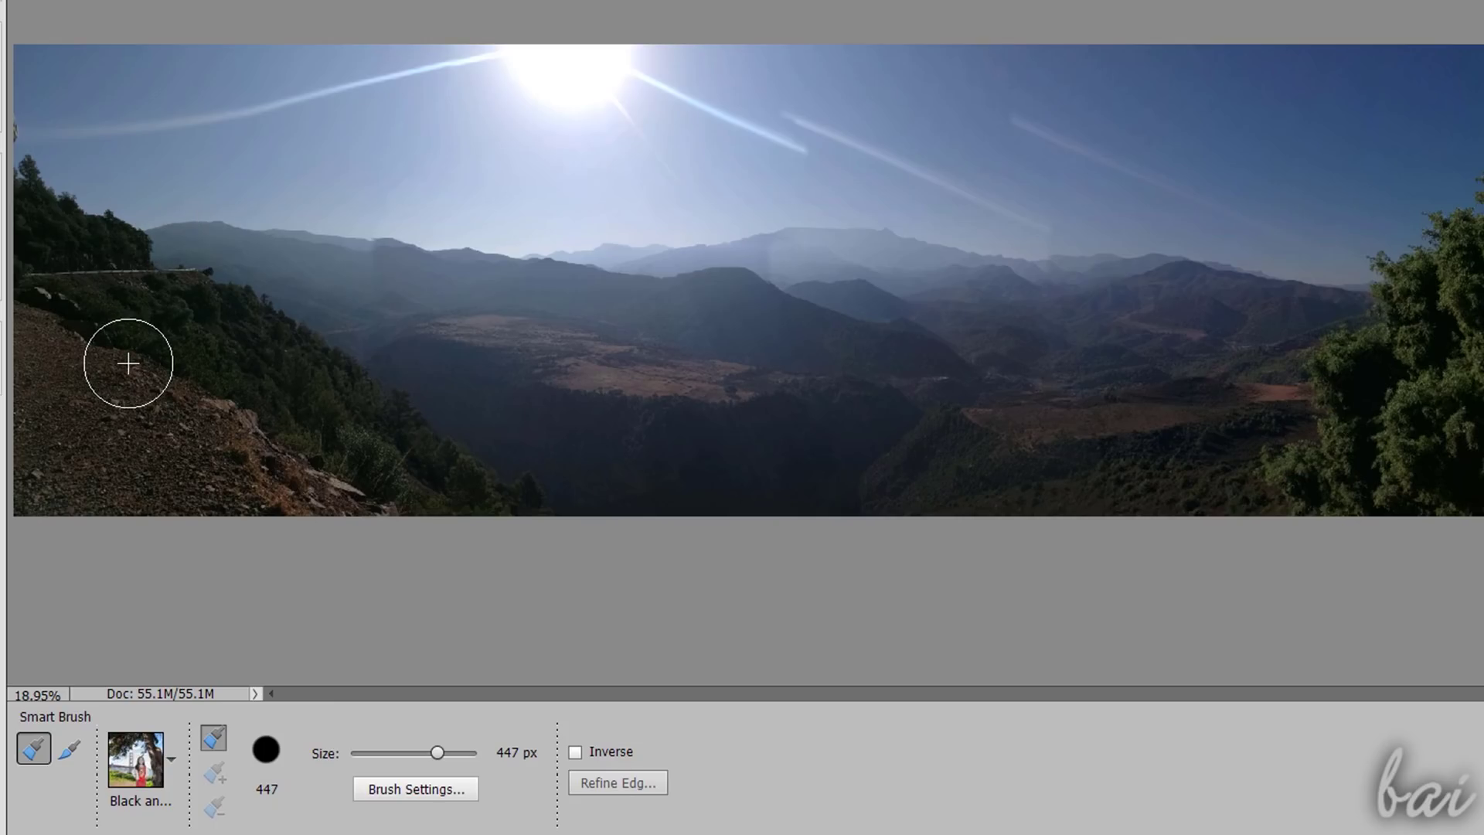
- Paint the black-and-white adjustment over the left hillside, subtracting the sky and distant hills
mouse_move(112, 360)
left_mouse_down()
mouse_move(180, 389)
mouse_move(319, 406)
mouse_move(387, 378)
mouse_move(401, 350)
mouse_move(487, 387)
mouse_move(665, 416)
mouse_move(1457, 449)
left_mouse_up()
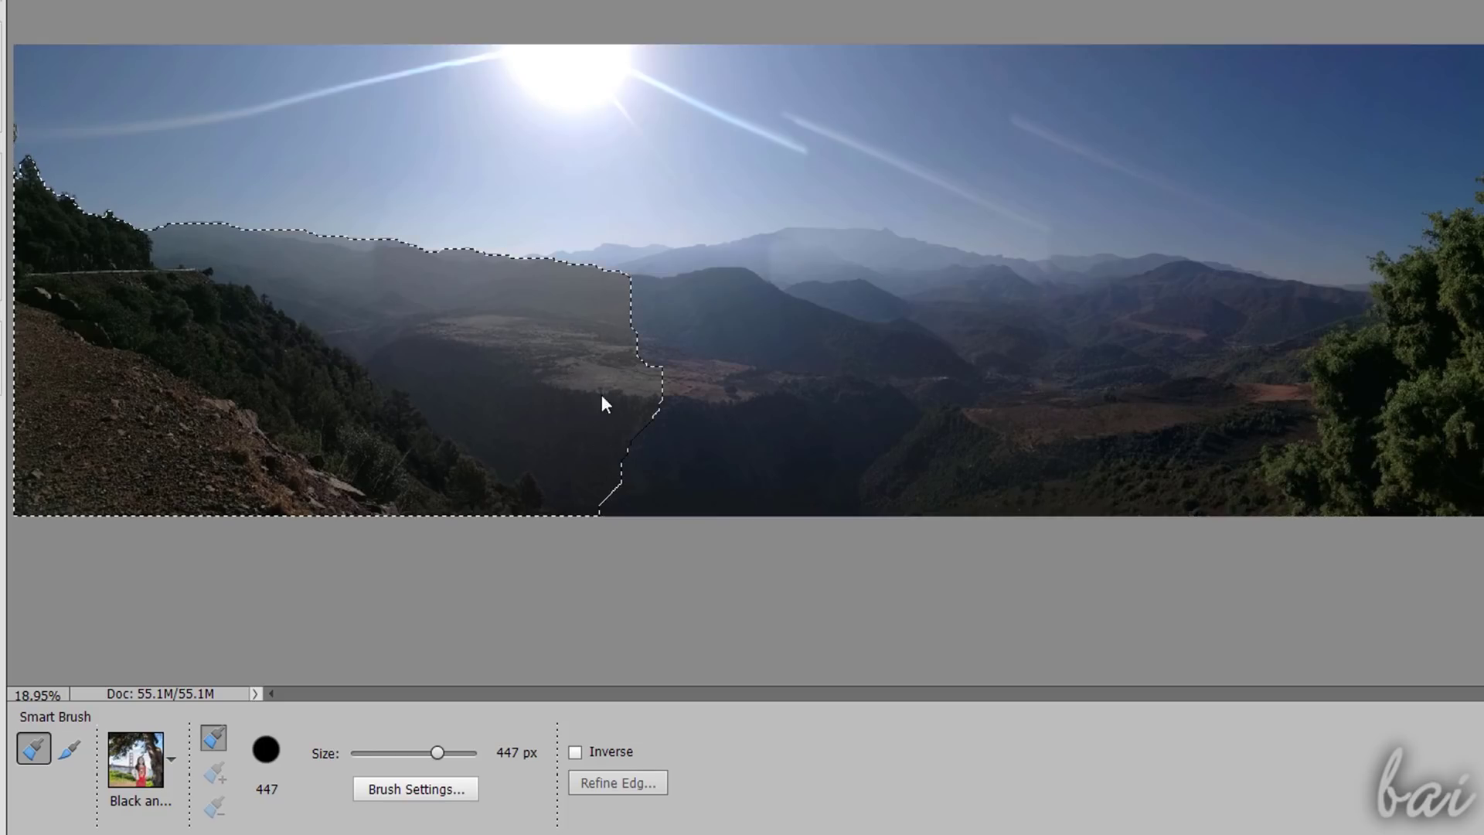
mouse_move(602, 404)
left_mouse_down()
mouse_move(571, 370)
mouse_move(580, 335)
left_mouse_up()
key("alt")
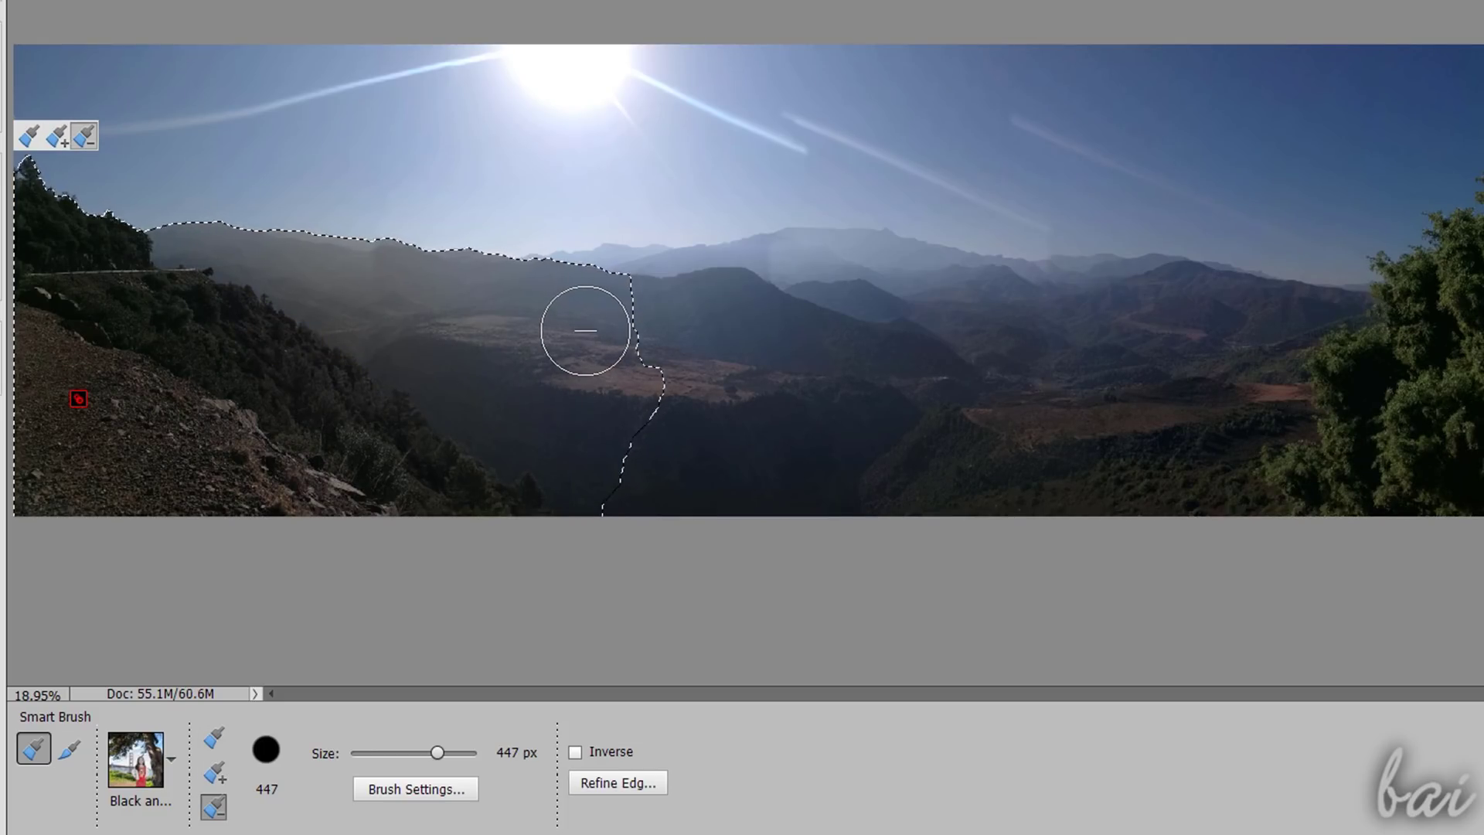
mouse_move(620, 305)
left_mouse_down()
mouse_move(394, 241)
mouse_move(595, 322)
mouse_move(547, 355)
mouse_move(421, 336)
left_mouse_up()
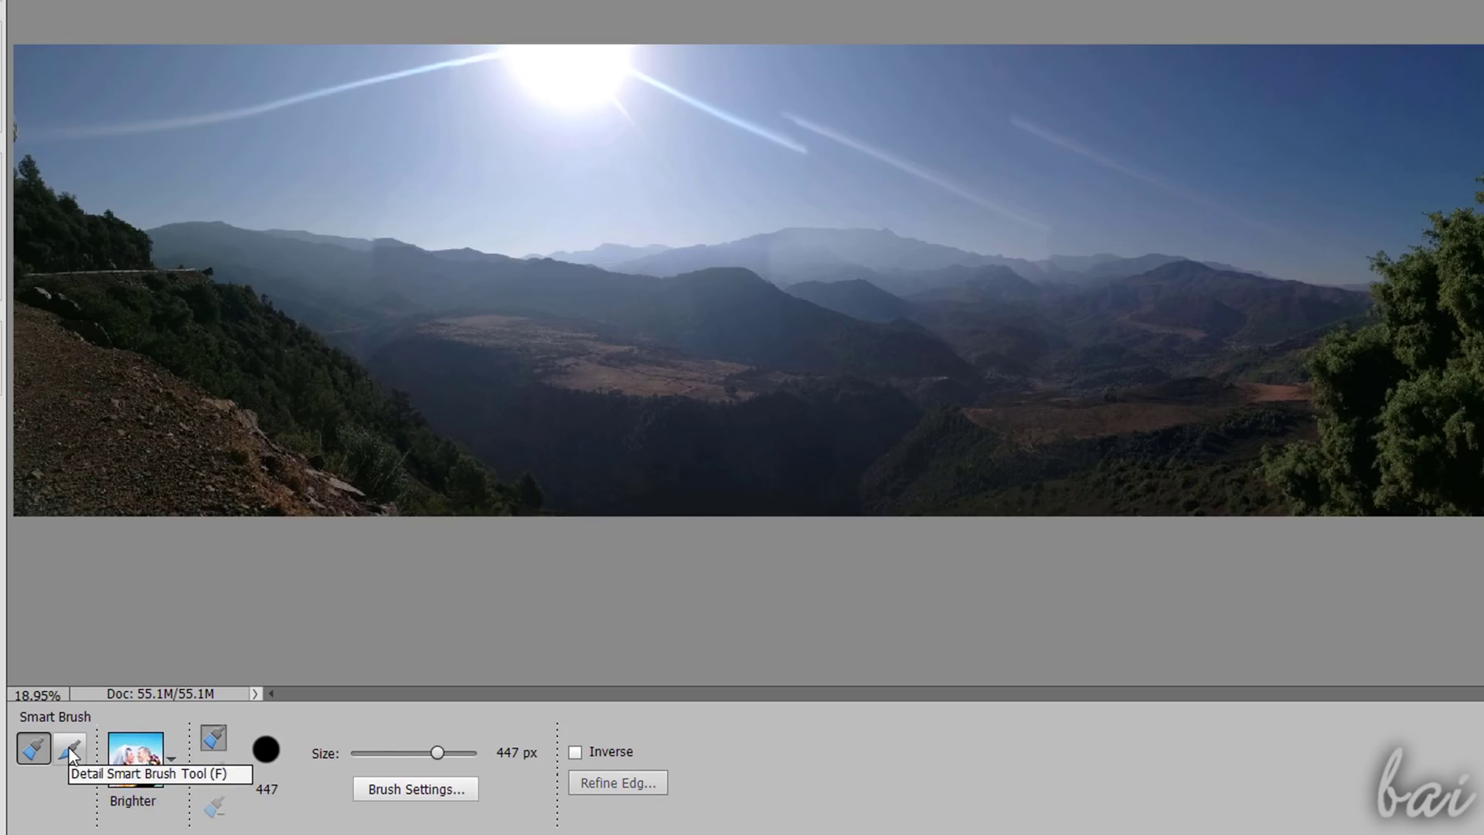
left_click(68, 747)
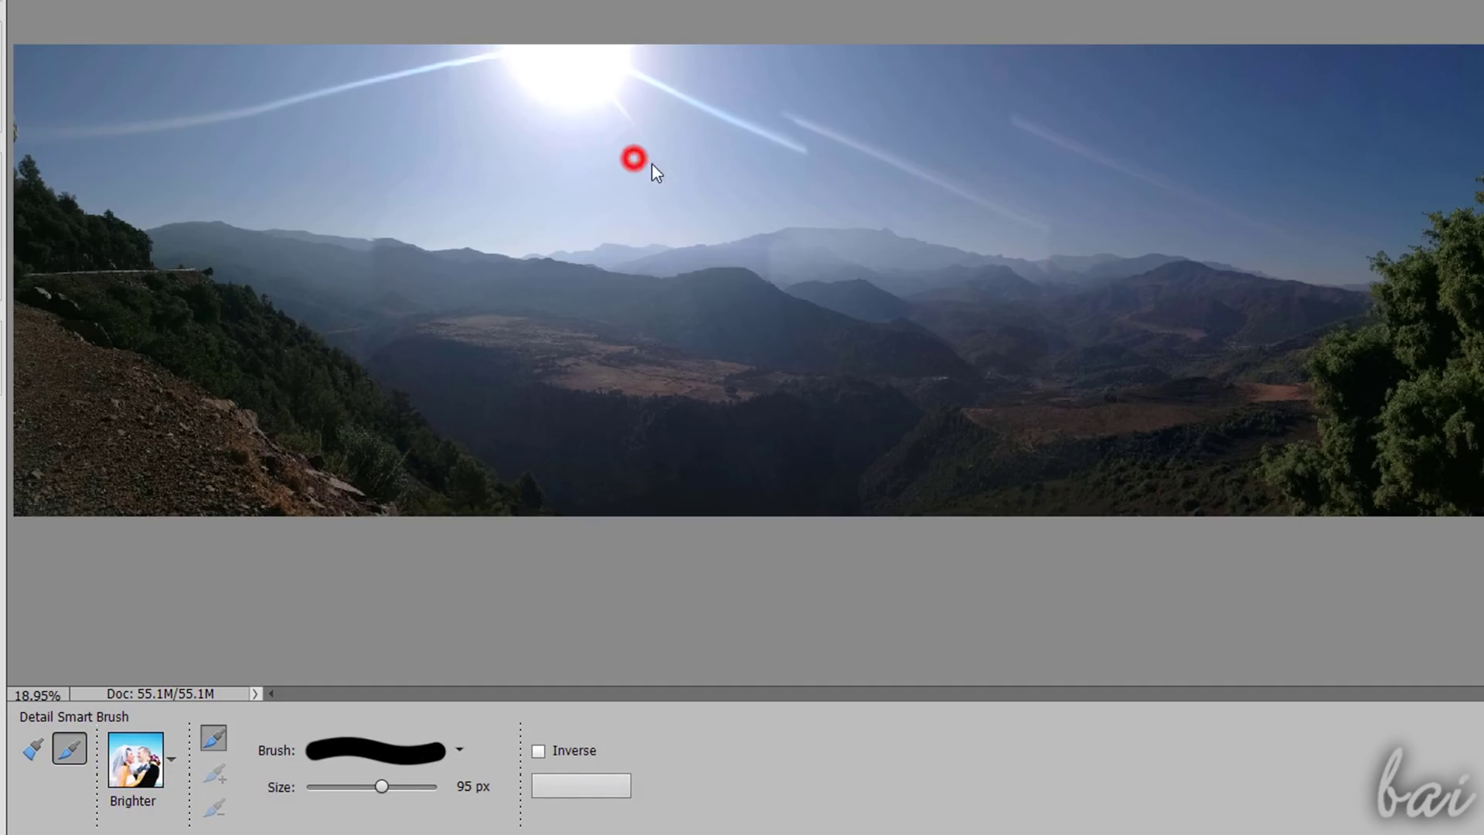
- Paint Brighter strokes in a squiggly band across the sky and fill the gaps between its loops
left_click_drag(675, 162, 739, 129)
left_click_drag(1036, 177, 1140, 153)
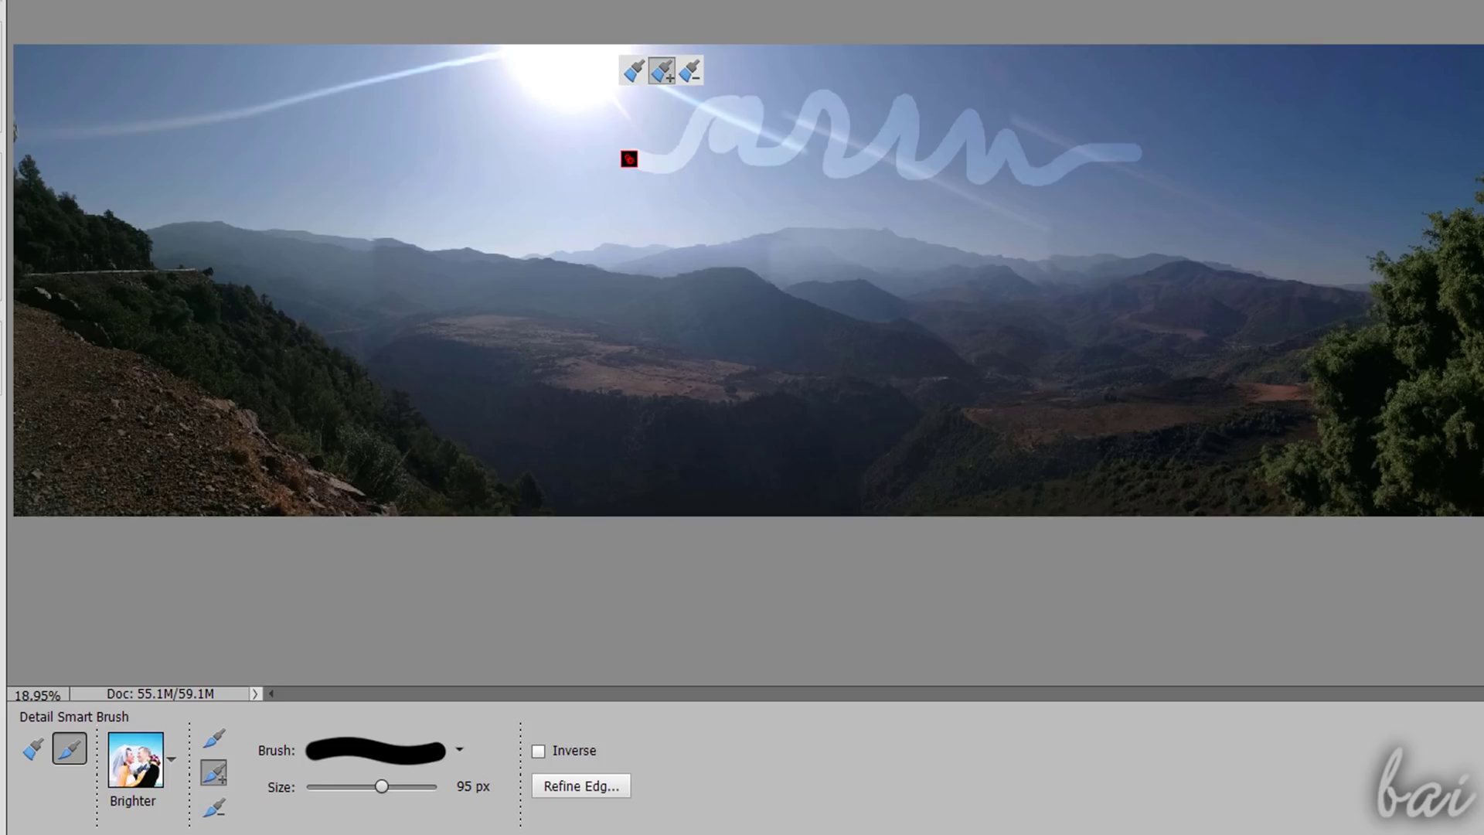
mouse_move(961, 177)
left_mouse_down()
mouse_move(792, 152)
mouse_move(902, 150)
mouse_move(803, 125)
mouse_move(822, 111)
mouse_move(1026, 119)
mouse_move(1039, 152)
left_mouse_up()
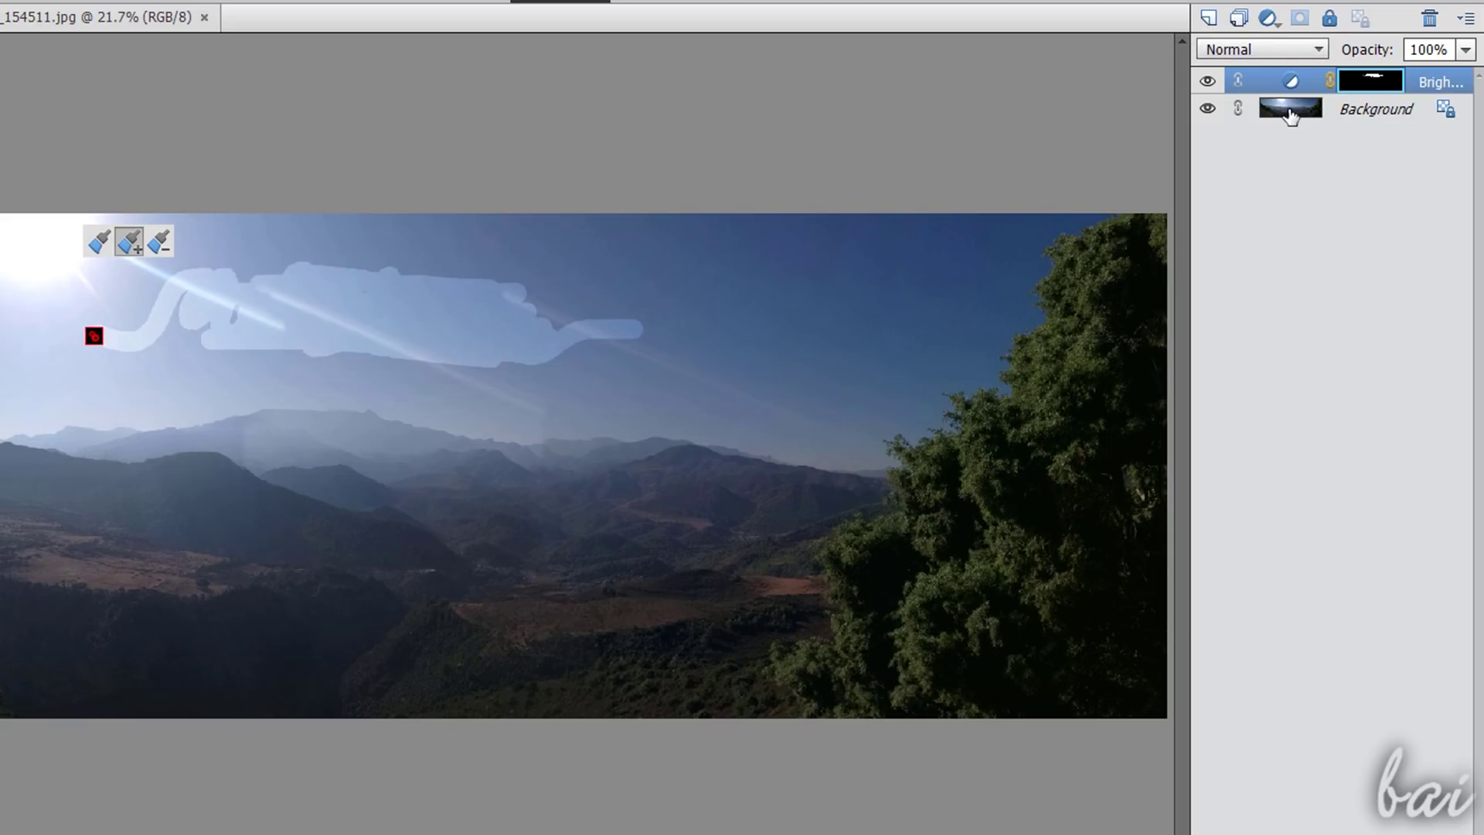
- Make the Background layer the active layer in the Layers panel
left_click(1287, 113)
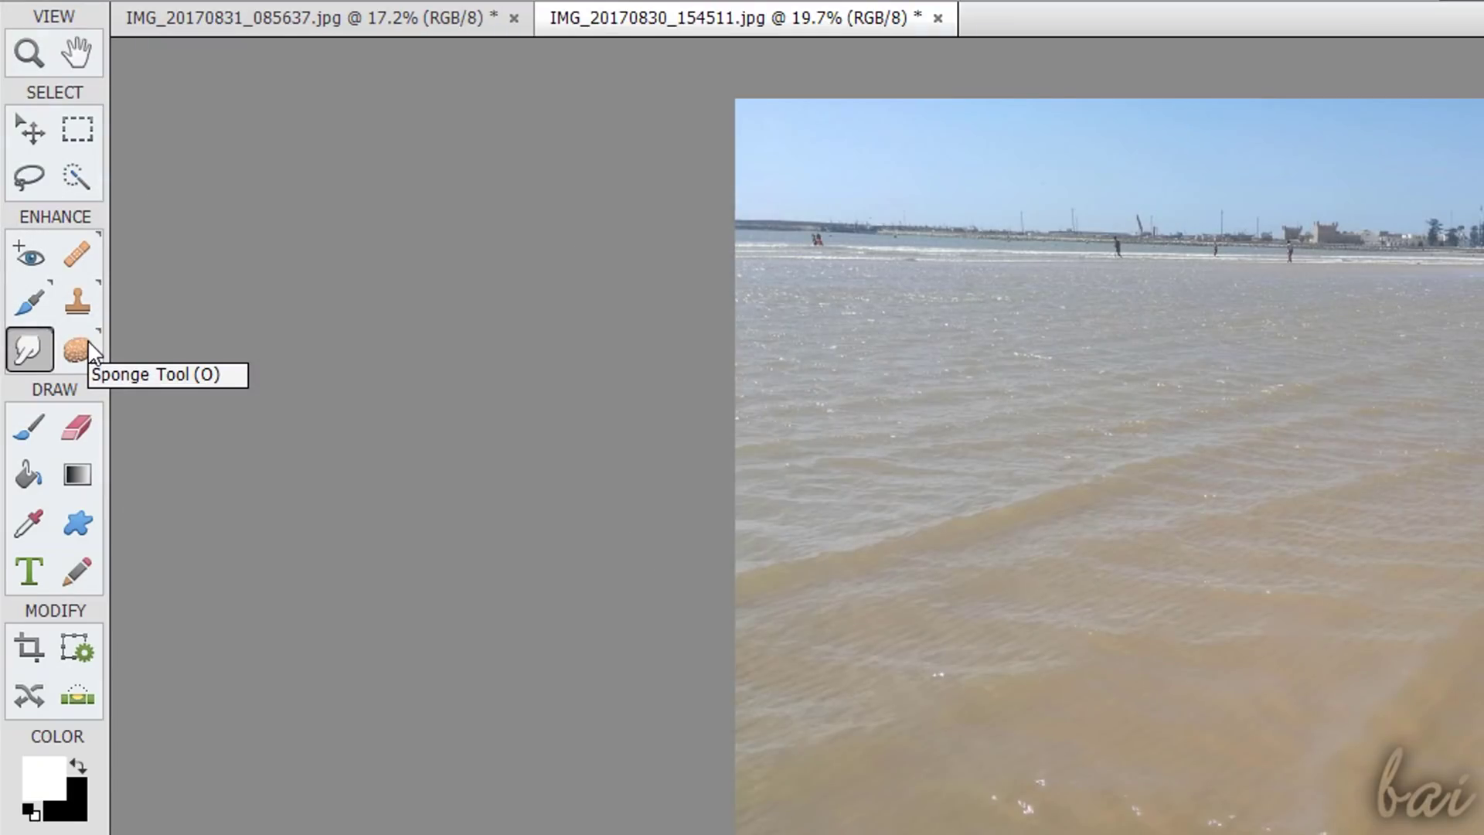
- Sponge the beach photo's muddy water with a 528 px brush
left_click(87, 341)
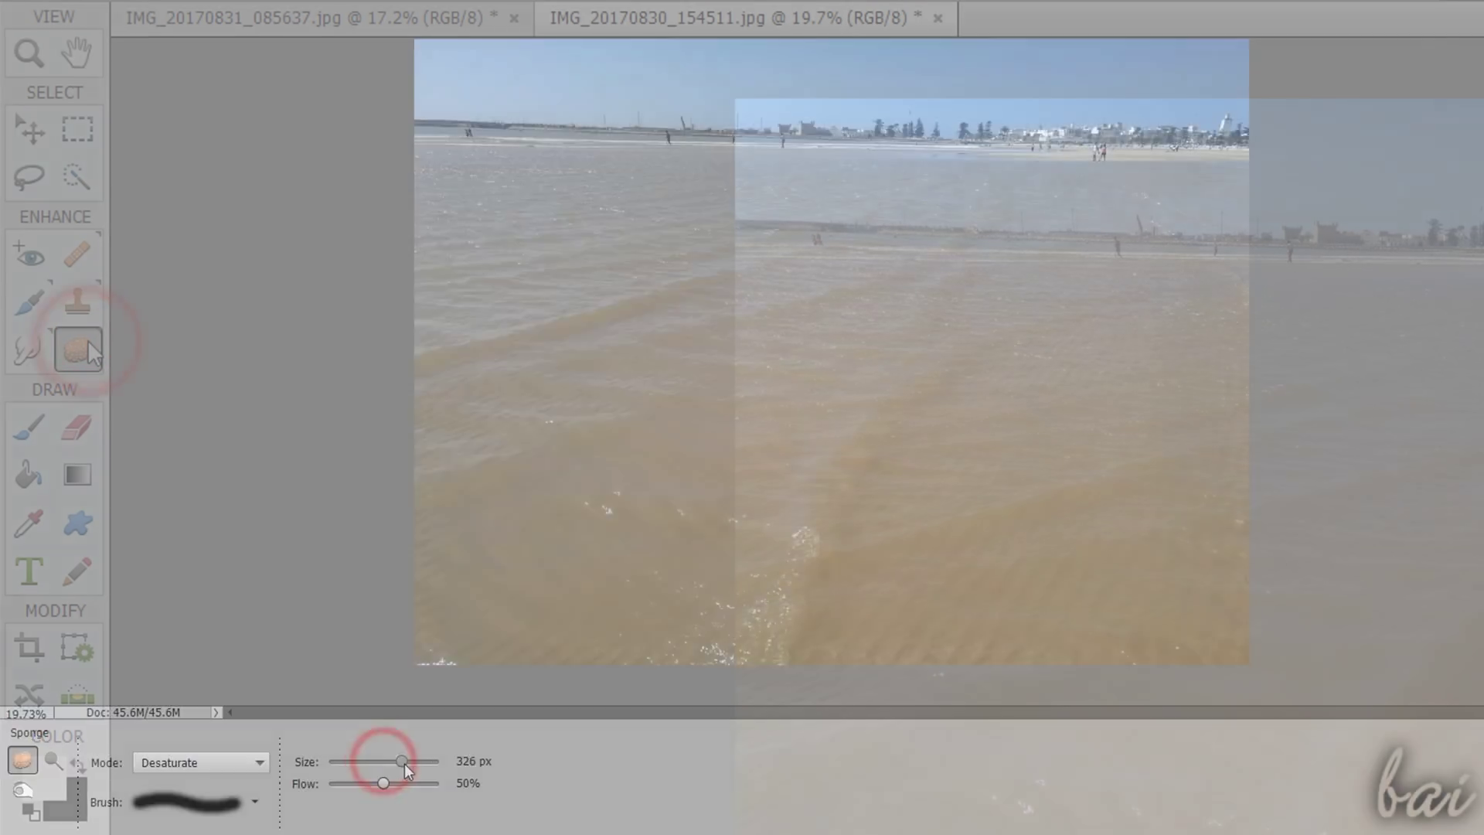
left_click_drag(405, 761, 406, 762)
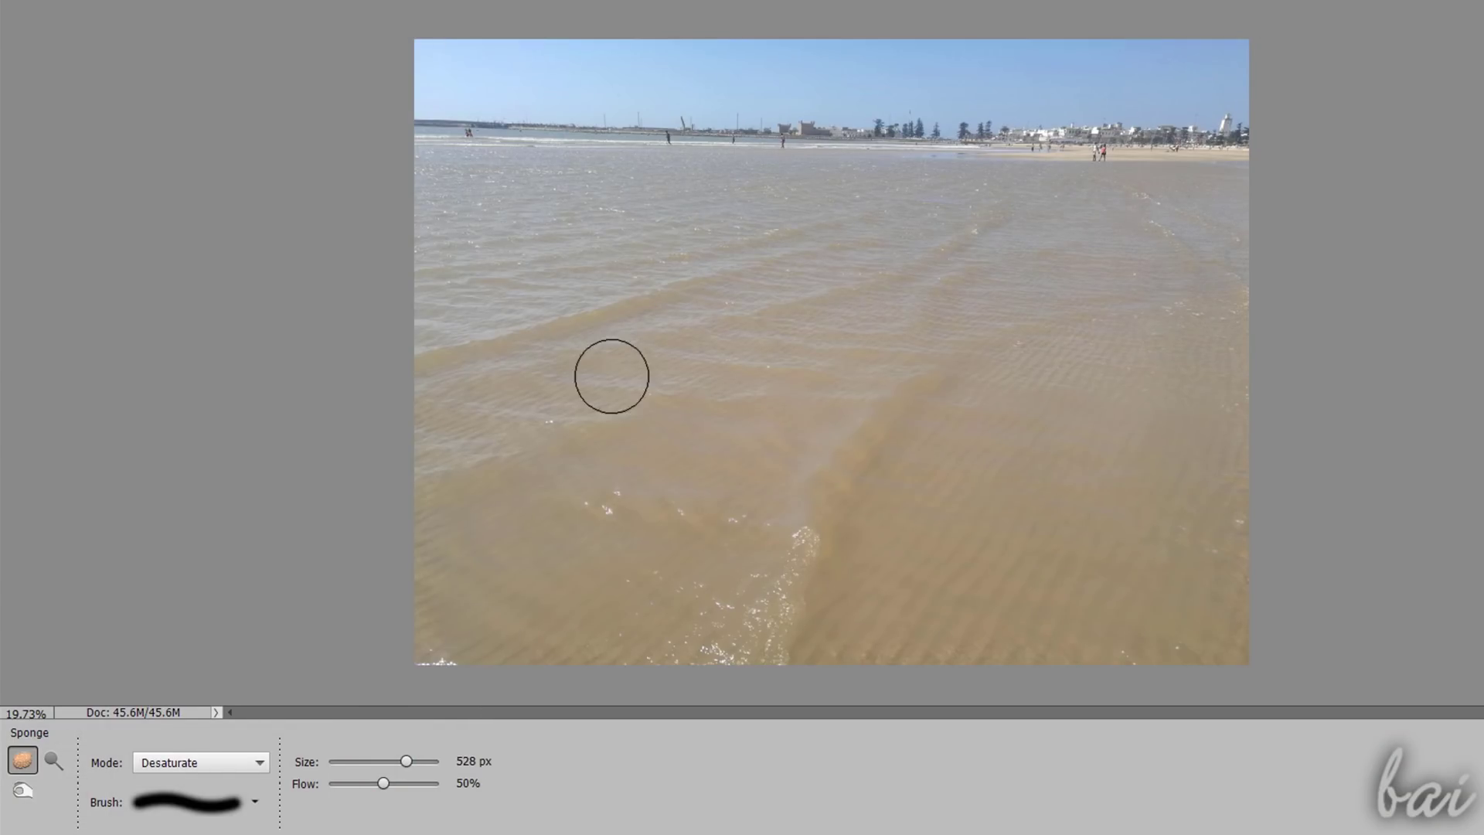
left_click_drag(556, 232, 589, 238)
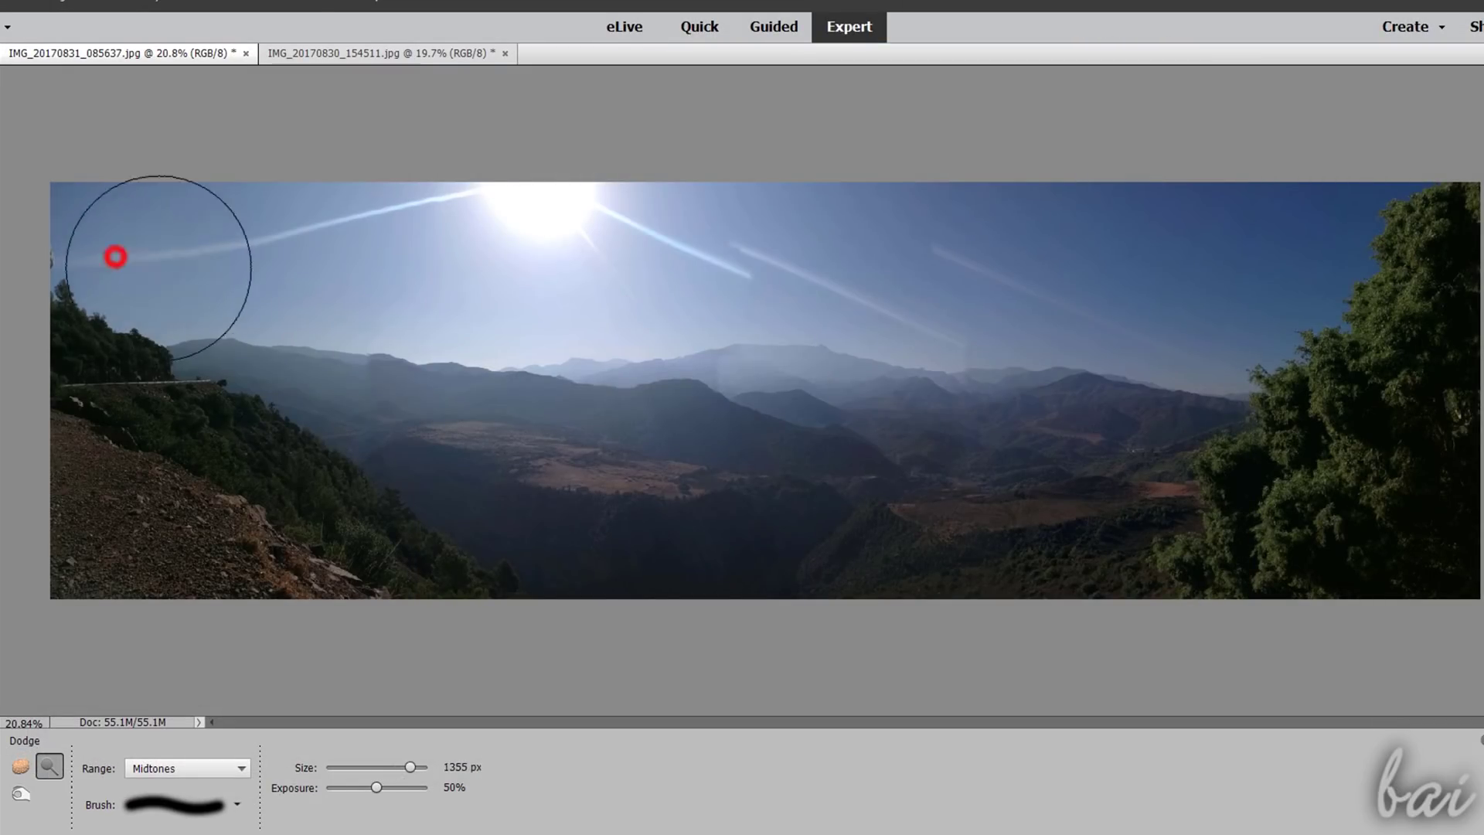
- Try a dodge stroke and then a darkening stroke on the panorama, undoing both
mouse_move(225, 280)
left_mouse_down()
mouse_move(221, 432)
mouse_move(715, 519)
mouse_move(1067, 526)
mouse_move(1293, 553)
mouse_move(1177, 313)
mouse_move(449, 297)
left_mouse_up()
key("ctrl+z")
left_click(17, 804)
mouse_move(85, 224)
left_mouse_down()
mouse_move(1302, 315)
mouse_move(887, 371)
left_mouse_up()
key("ctrl+z")
left_click(48, 767)
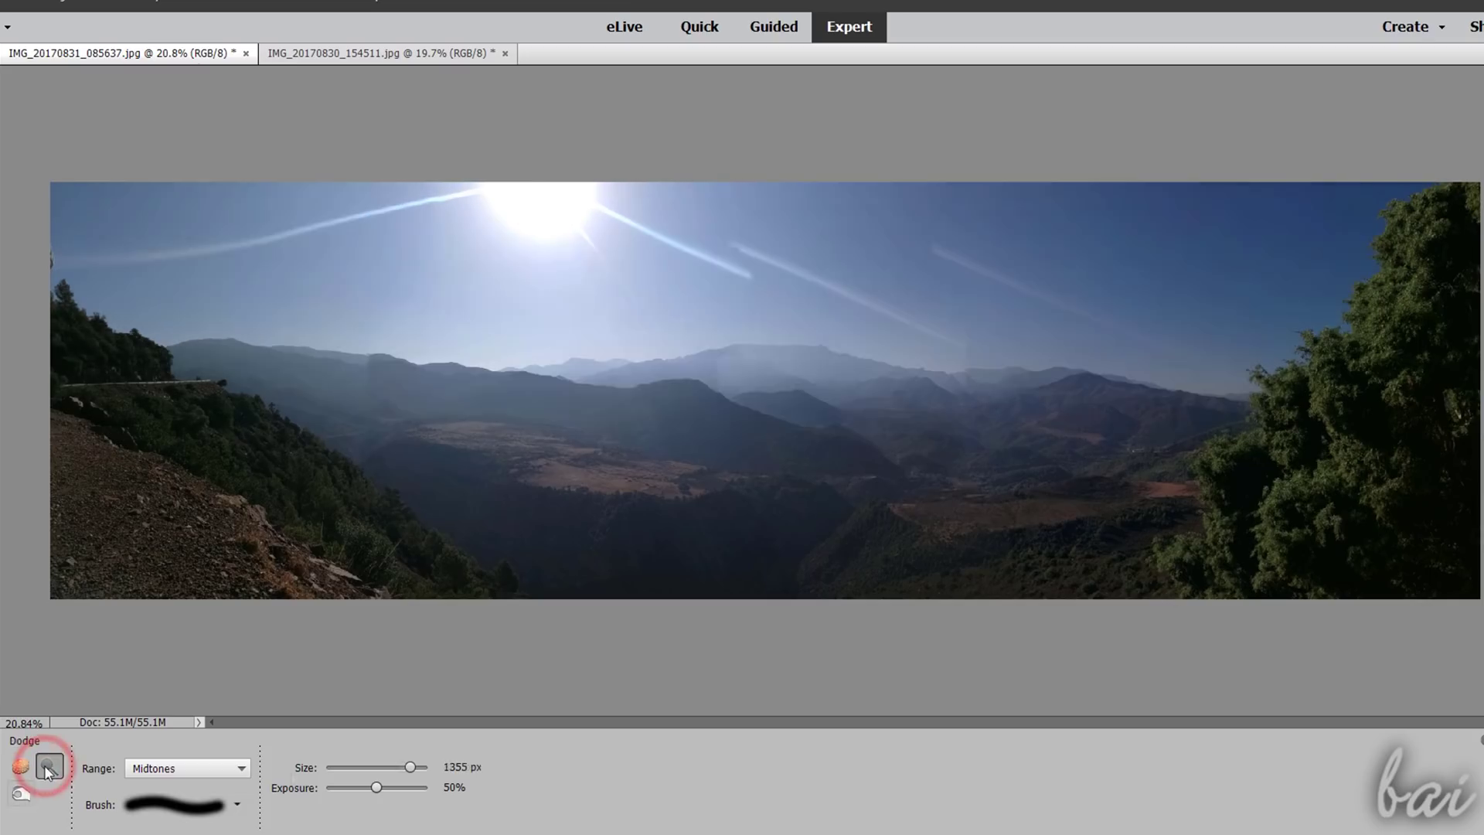
- Try dodging across the picture with the Shadows range, then undo it
left_click(167, 772)
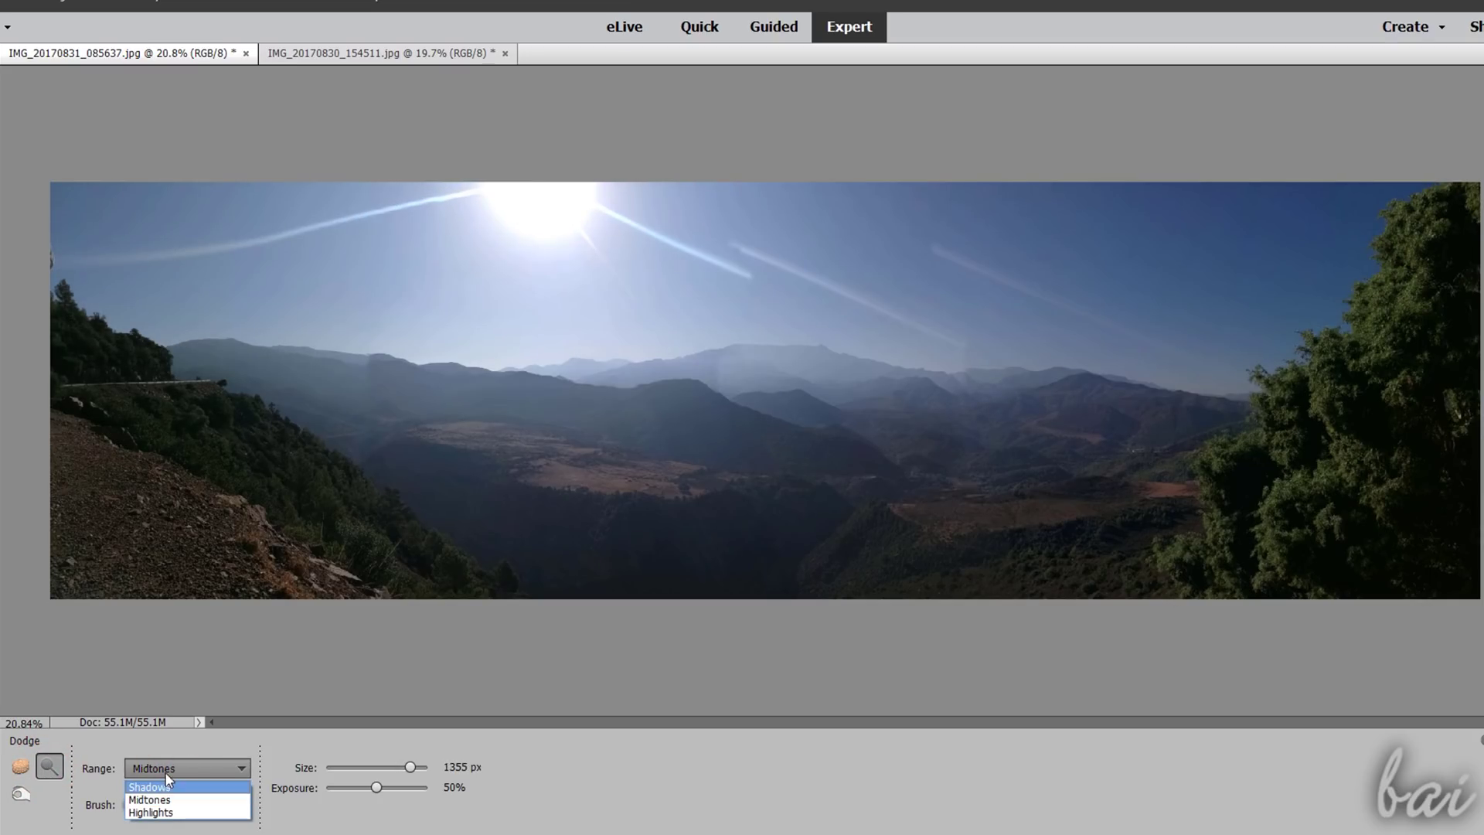
left_click(156, 785)
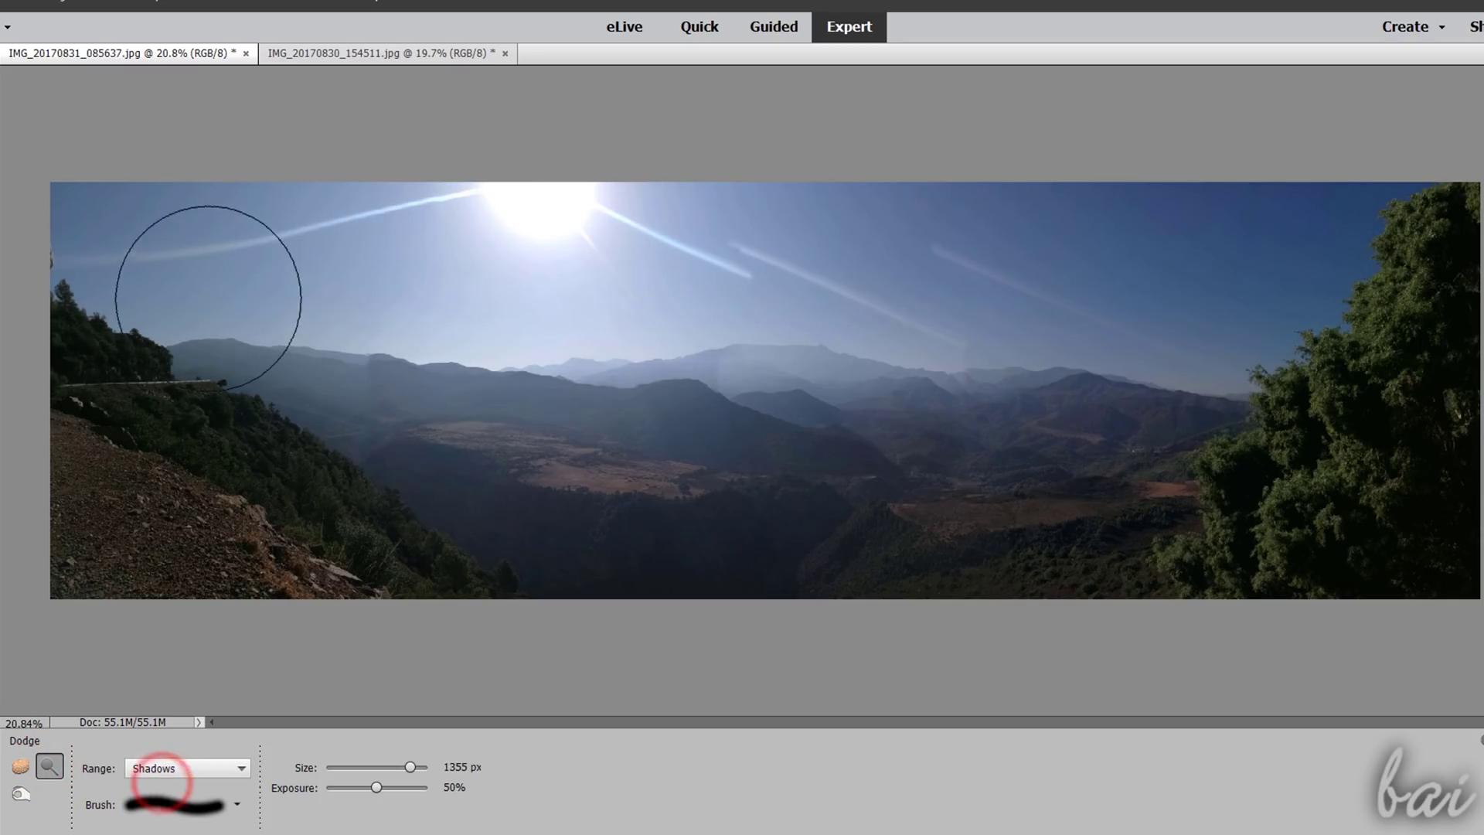
mouse_move(104, 256)
left_mouse_down()
mouse_move(437, 308)
mouse_move(227, 383)
mouse_move(93, 486)
mouse_move(212, 520)
mouse_move(887, 550)
mouse_move(13, 387)
mouse_move(418, 477)
mouse_move(1136, 506)
mouse_move(1060, 535)
mouse_move(1152, 541)
left_mouse_up()
key("ctrl+z")
- Try Highlights dodging near the sun and undo it, then dodge the sky and mountains with Midtones
left_click(216, 773)
left_click(199, 817)
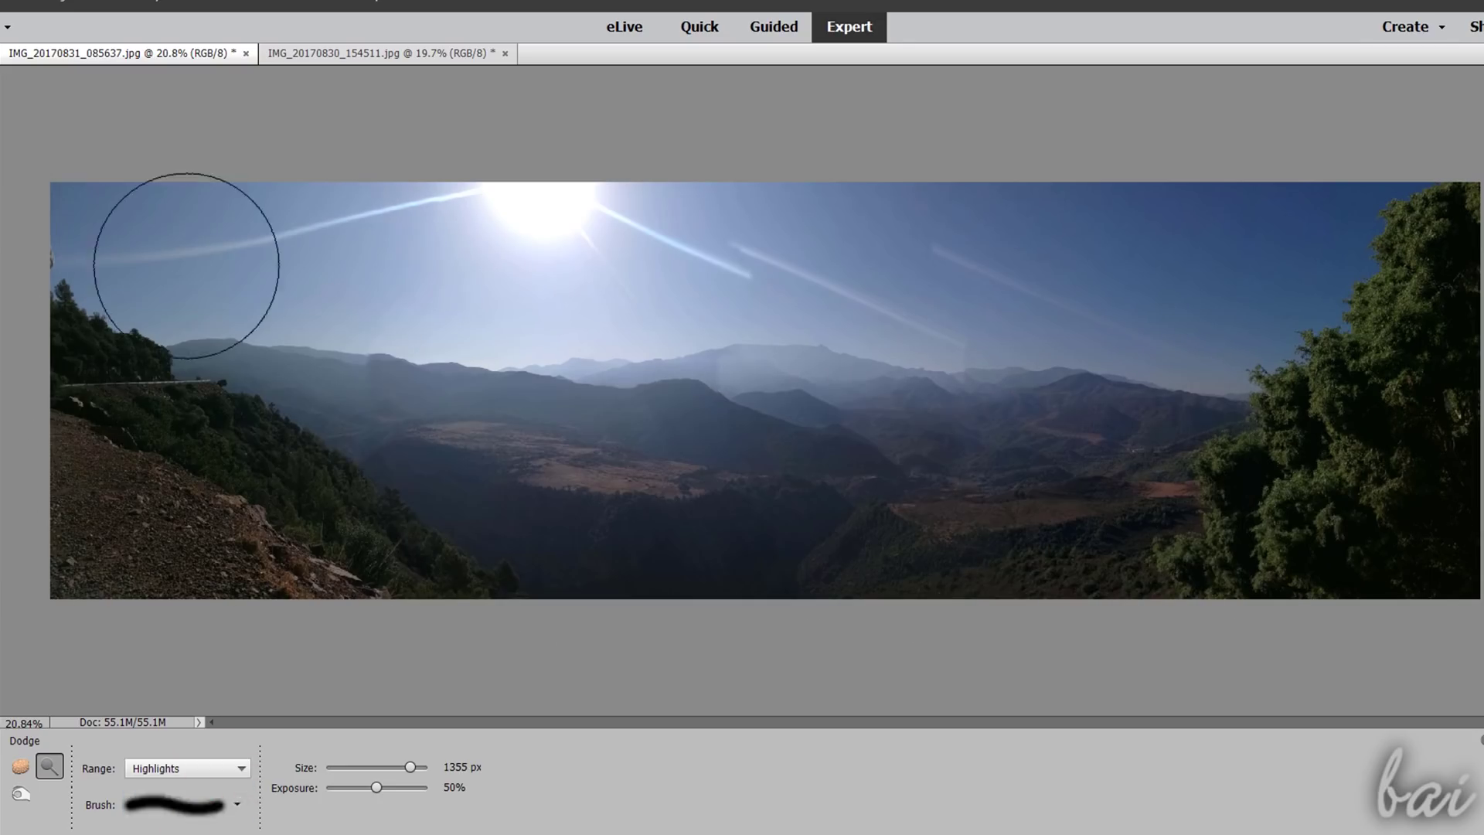
mouse_move(122, 248)
left_mouse_down()
mouse_move(835, 281)
mouse_move(1338, 205)
mouse_move(317, 149)
mouse_move(1192, 291)
mouse_move(34, 196)
left_mouse_up()
key("ctrl+z")
key("ctrl+z")
left_click(215, 768)
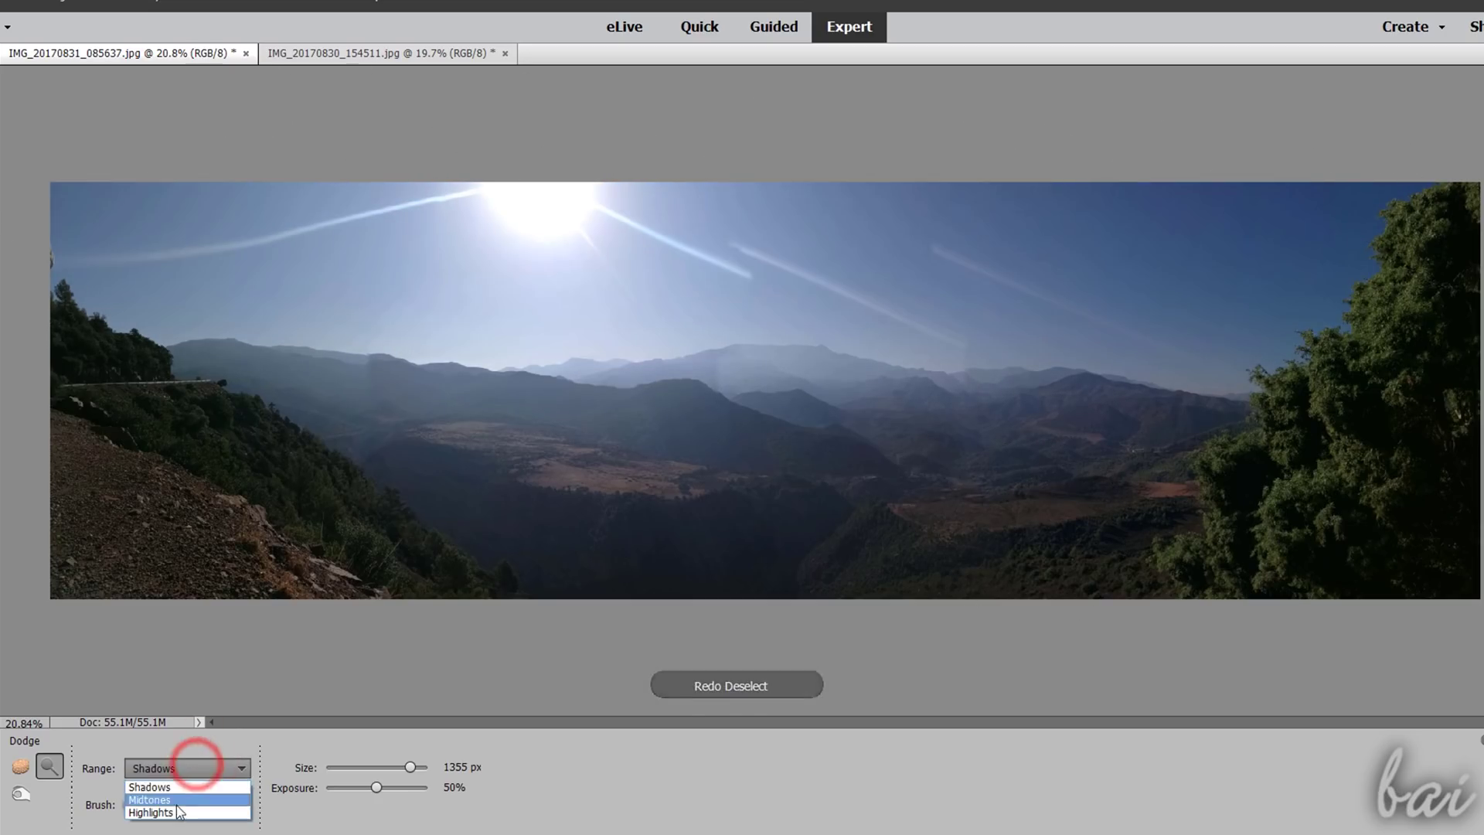
left_click(198, 801)
mouse_move(135, 299)
left_mouse_down()
mouse_move(299, 288)
mouse_move(1000, 397)
mouse_move(1375, 199)
mouse_move(1376, 221)
left_mouse_up()
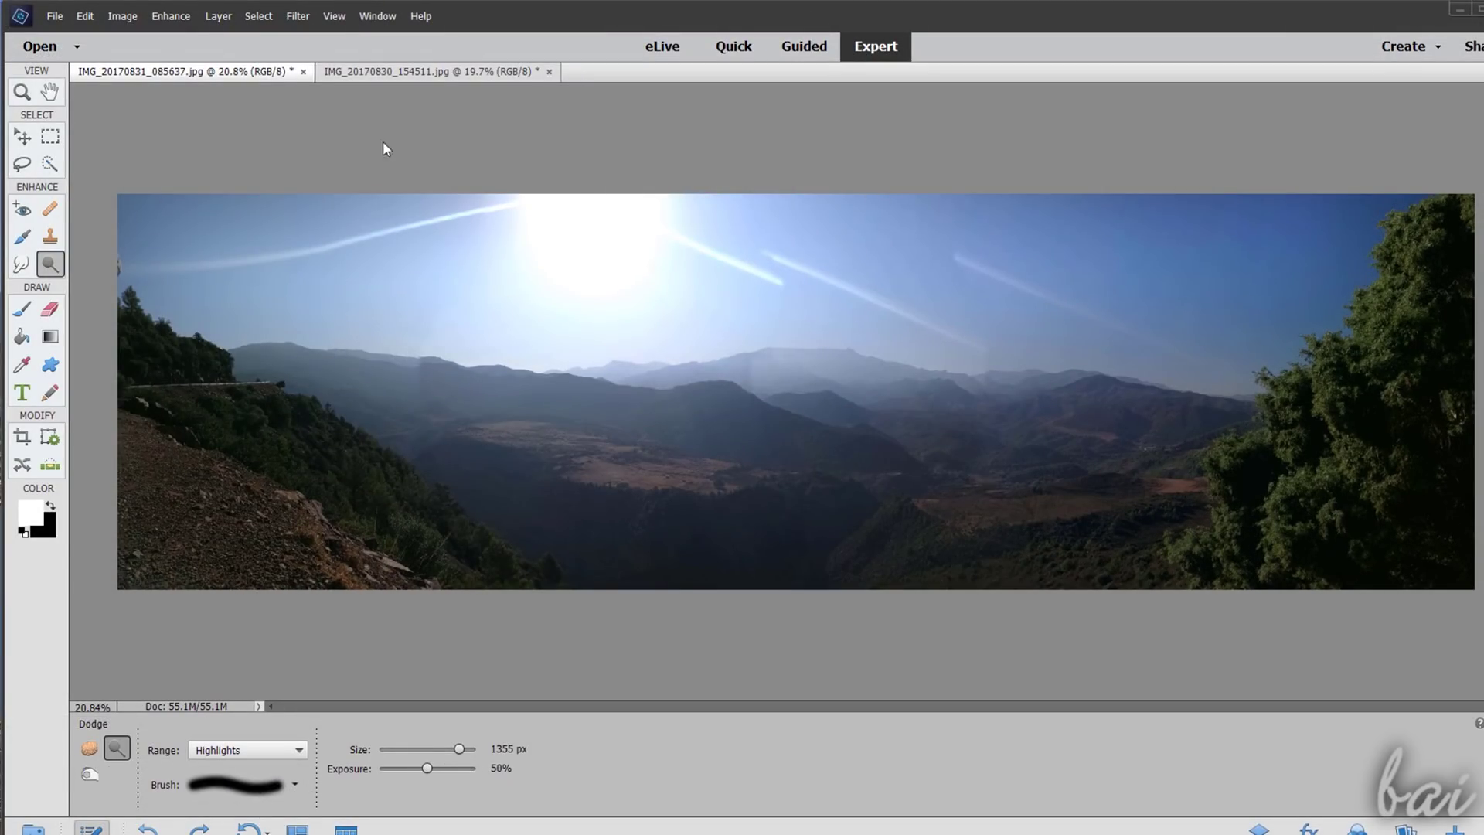
- Apply Auto Smart Fix, then a first Brightness/Contrast adjustment to the panorama
left_click(170, 17)
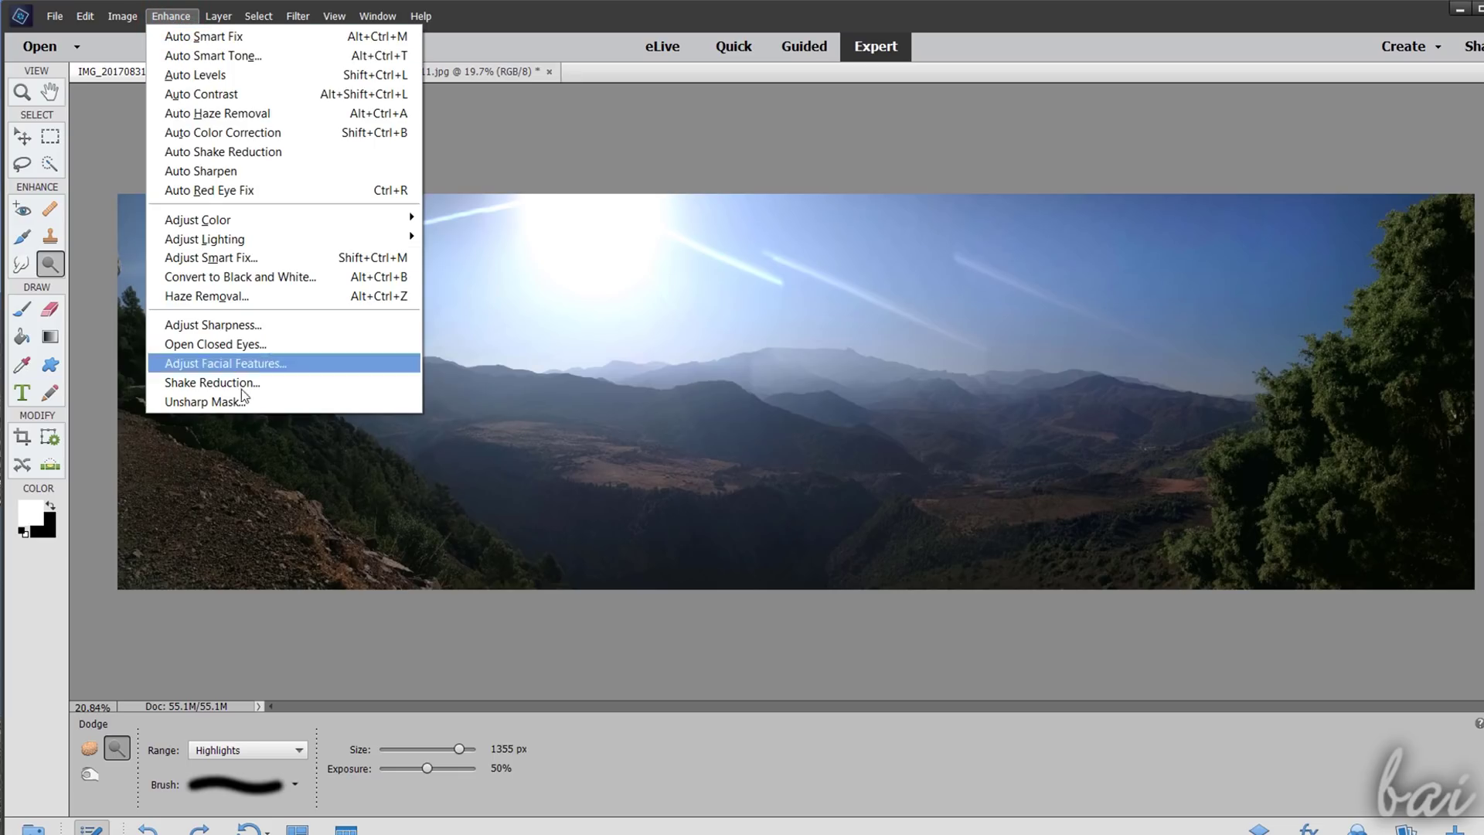
left_click(295, 46)
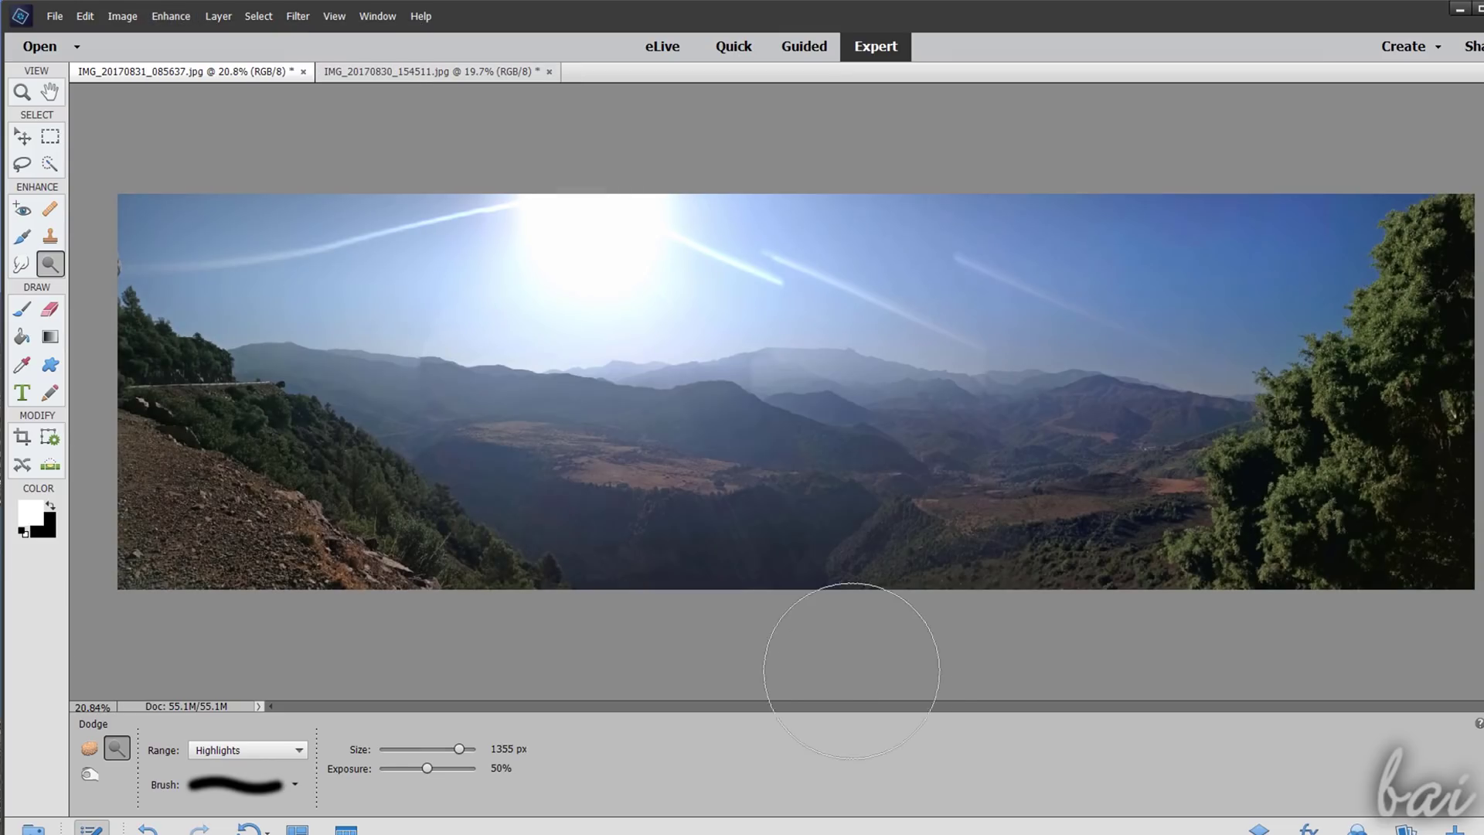
left_click(170, 15)
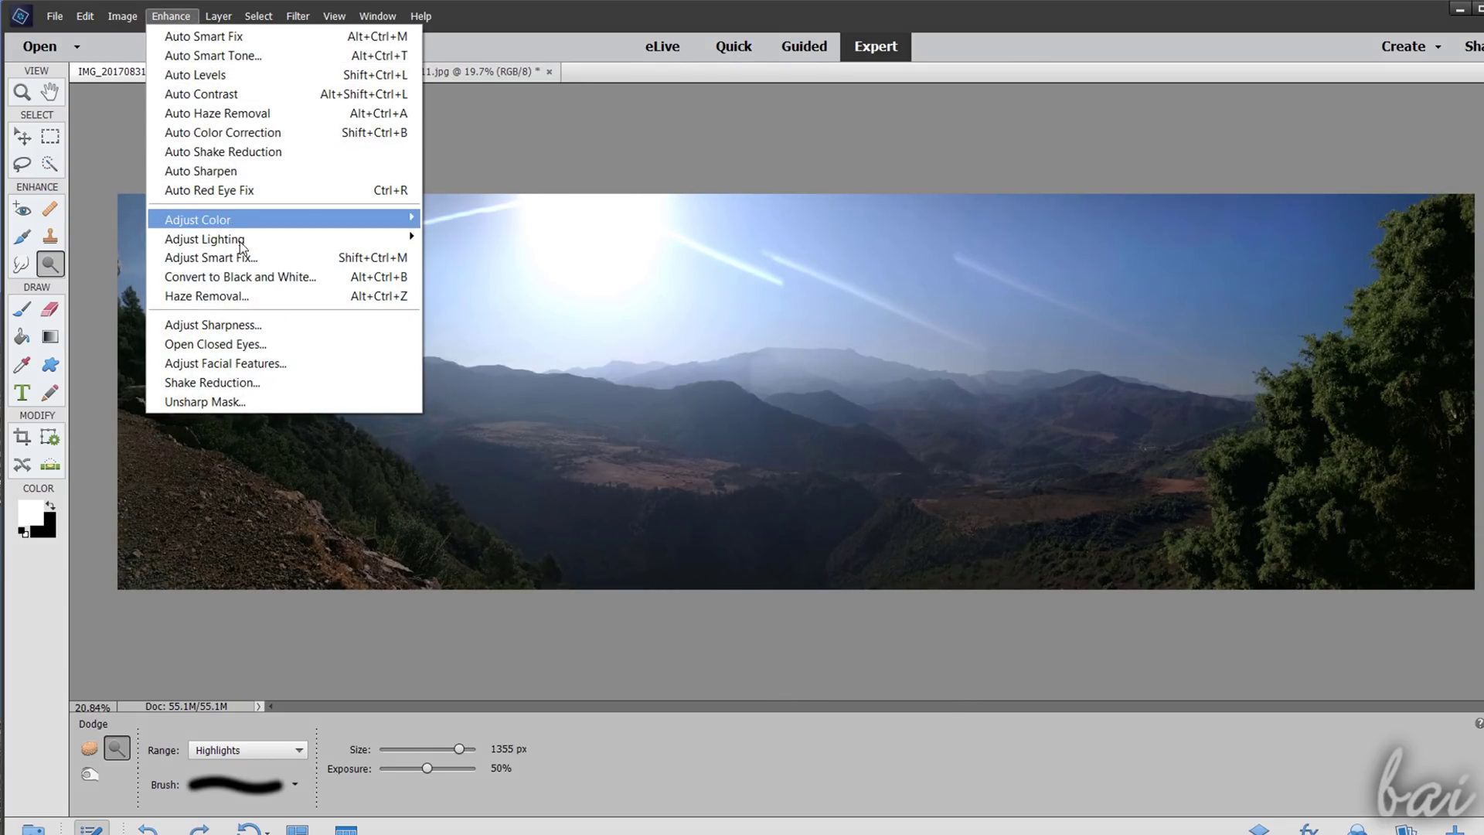
mouse_move(232, 239)
left_click(109, 259)
left_click_drag(896, 222, 829, 243)
left_click_drag(919, 216, 920, 221)
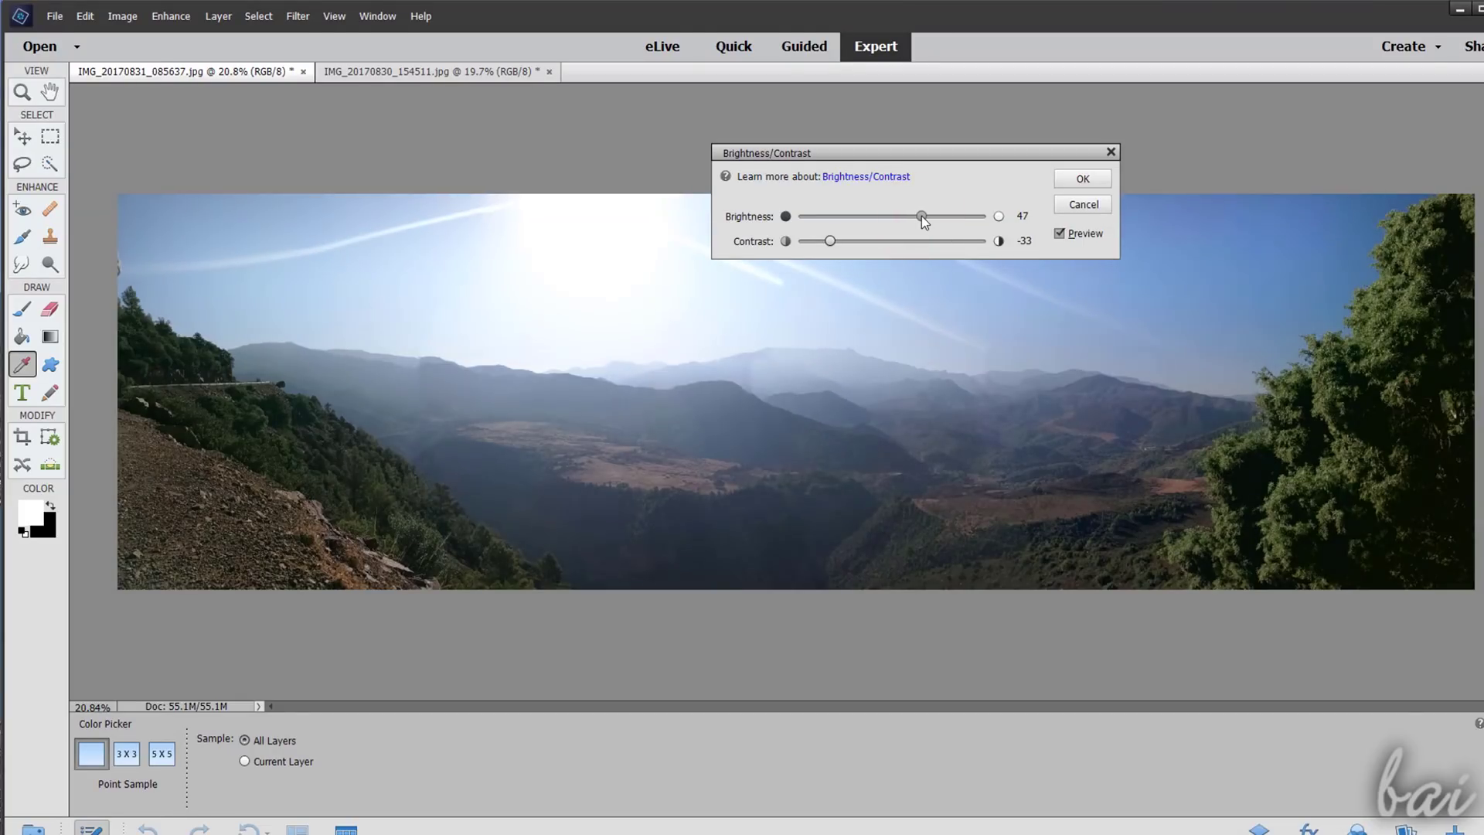
left_click(1079, 178)
- Undo and reapply Brightness/Contrast at brightness 47 and contrast -33
key("o")
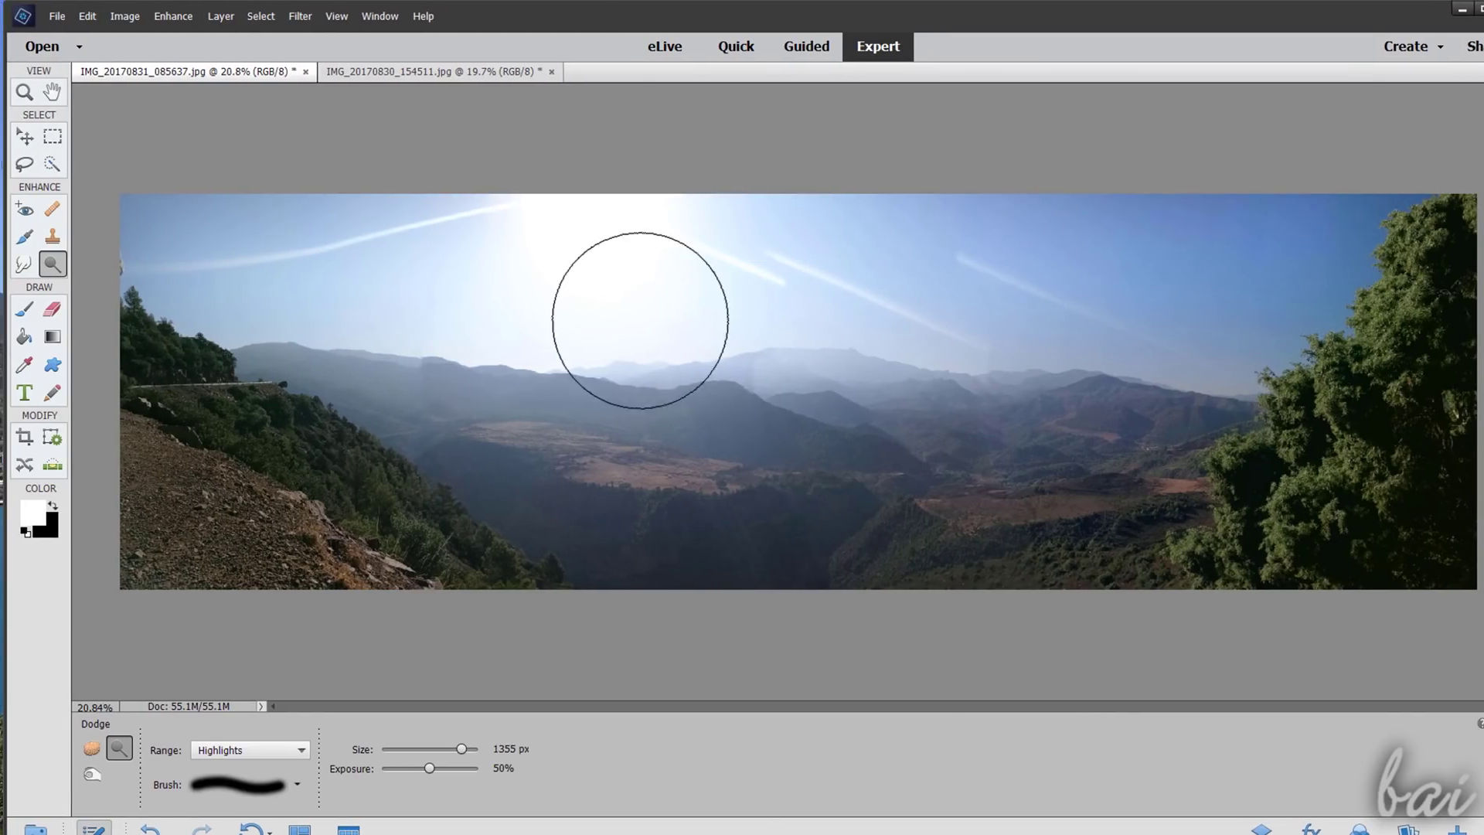
key("ctrl+z")
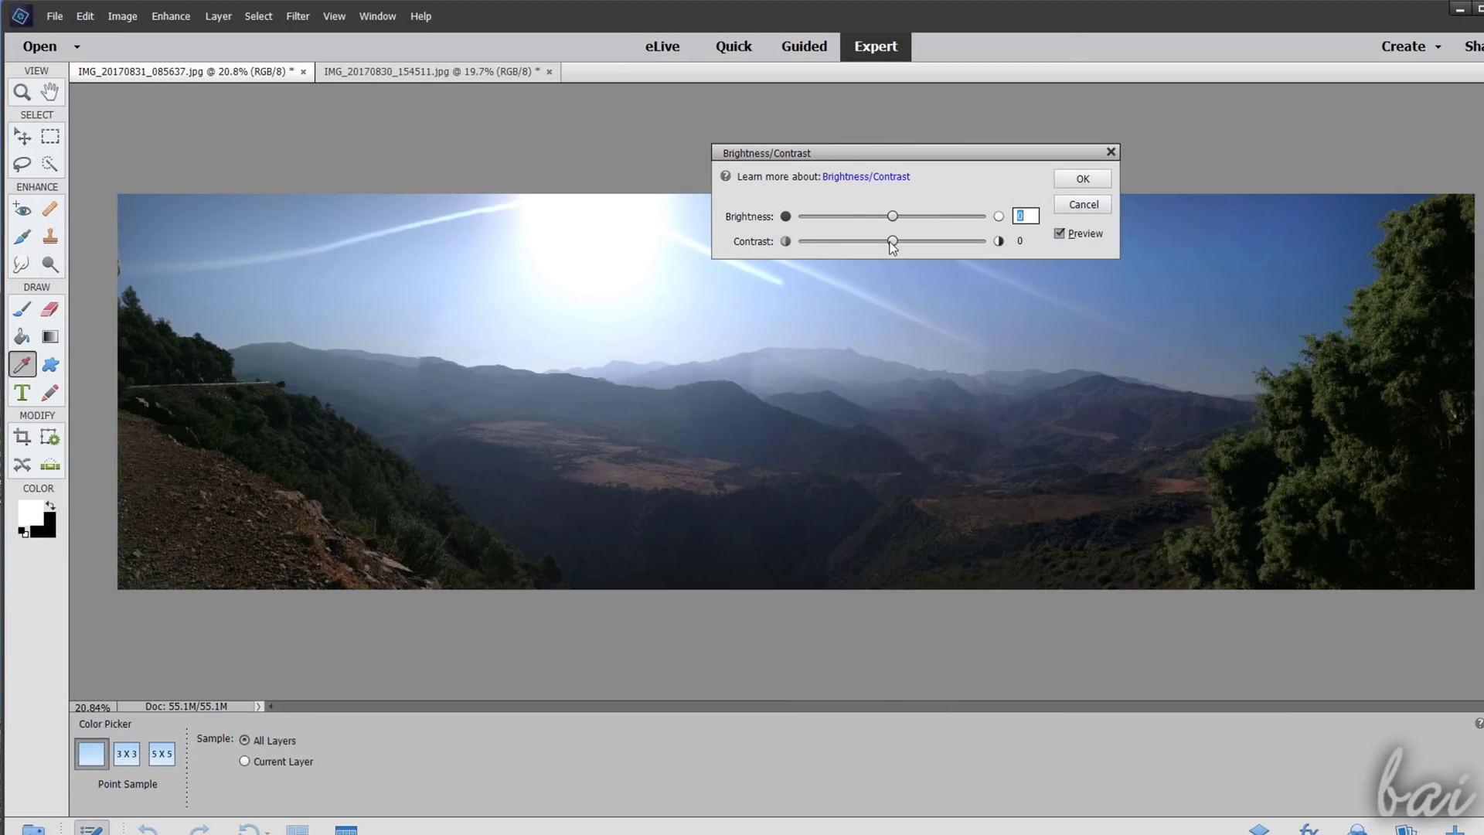
left_click_drag(893, 218, 832, 249)
left_click_drag(919, 215, 922, 215)
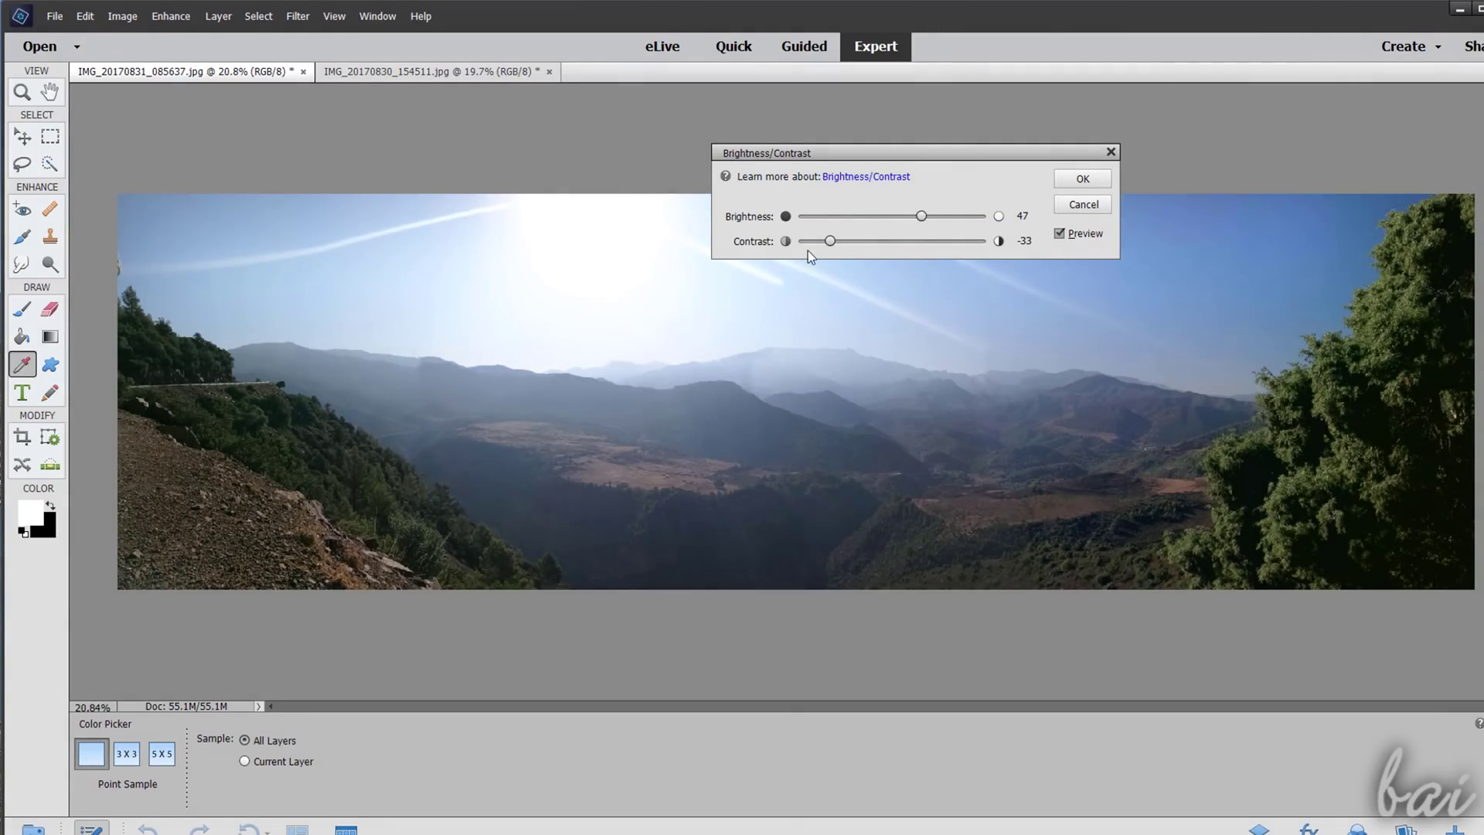
left_click(1079, 184)
- Quick-select the land below the ridge with a 1246 px brush and lighten its shadows to 76%
key("a")
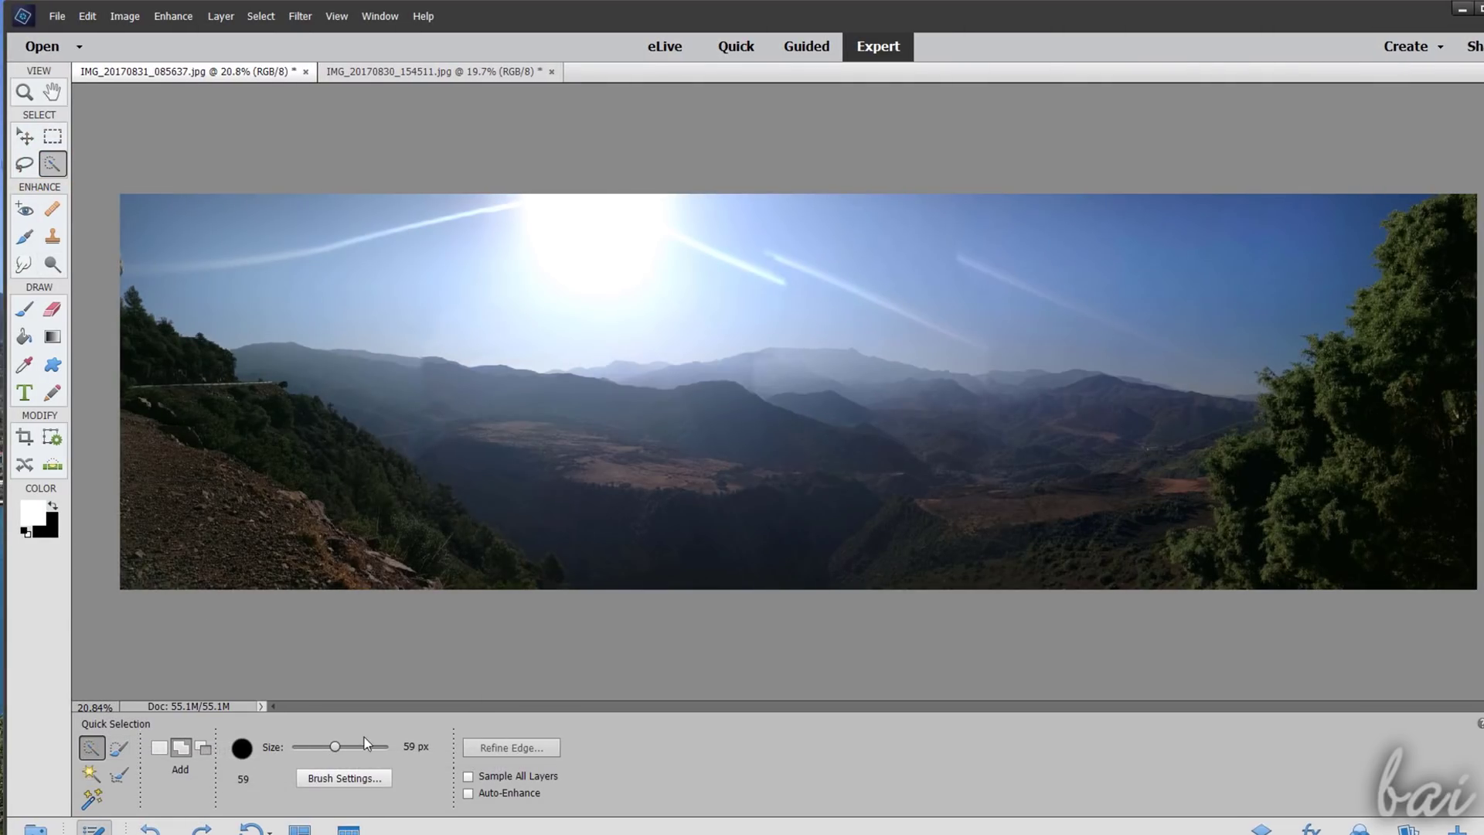
left_click(368, 746)
mouse_move(463, 523)
left_mouse_down()
mouse_move(1126, 582)
mouse_move(1401, 519)
mouse_move(1424, 473)
left_mouse_up()
left_click(173, 15)
mouse_move(239, 239)
left_click(70, 235)
left_click_drag(738, 217, 834, 117)
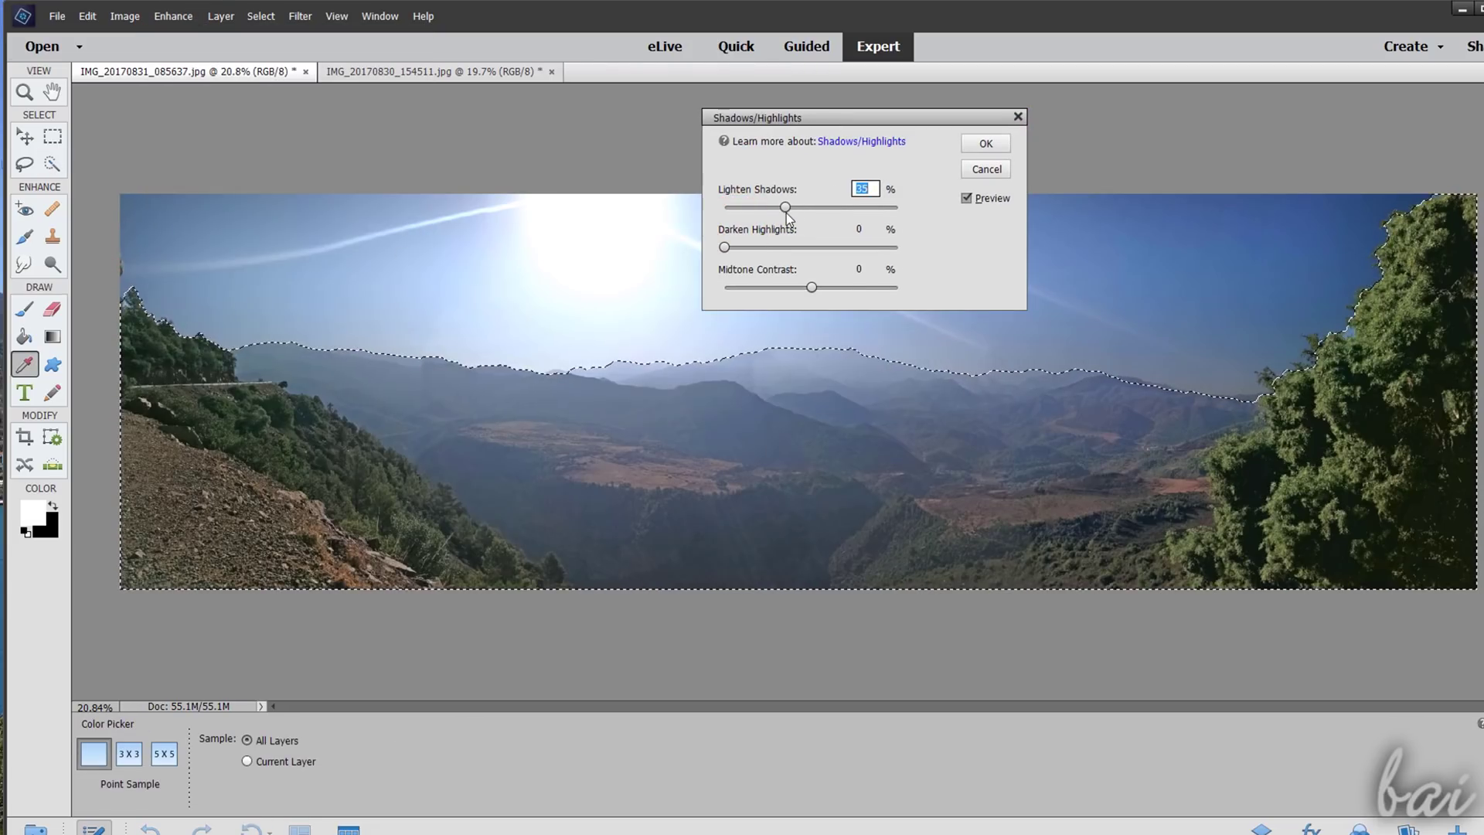
mouse_move(779, 214)
left_mouse_down()
mouse_move(737, 215)
mouse_move(821, 214)
mouse_move(801, 213)
left_mouse_up()
- Select a rectangle of sky above the ridge, then replace it with an ellipse below the sun
left_click(723, 247)
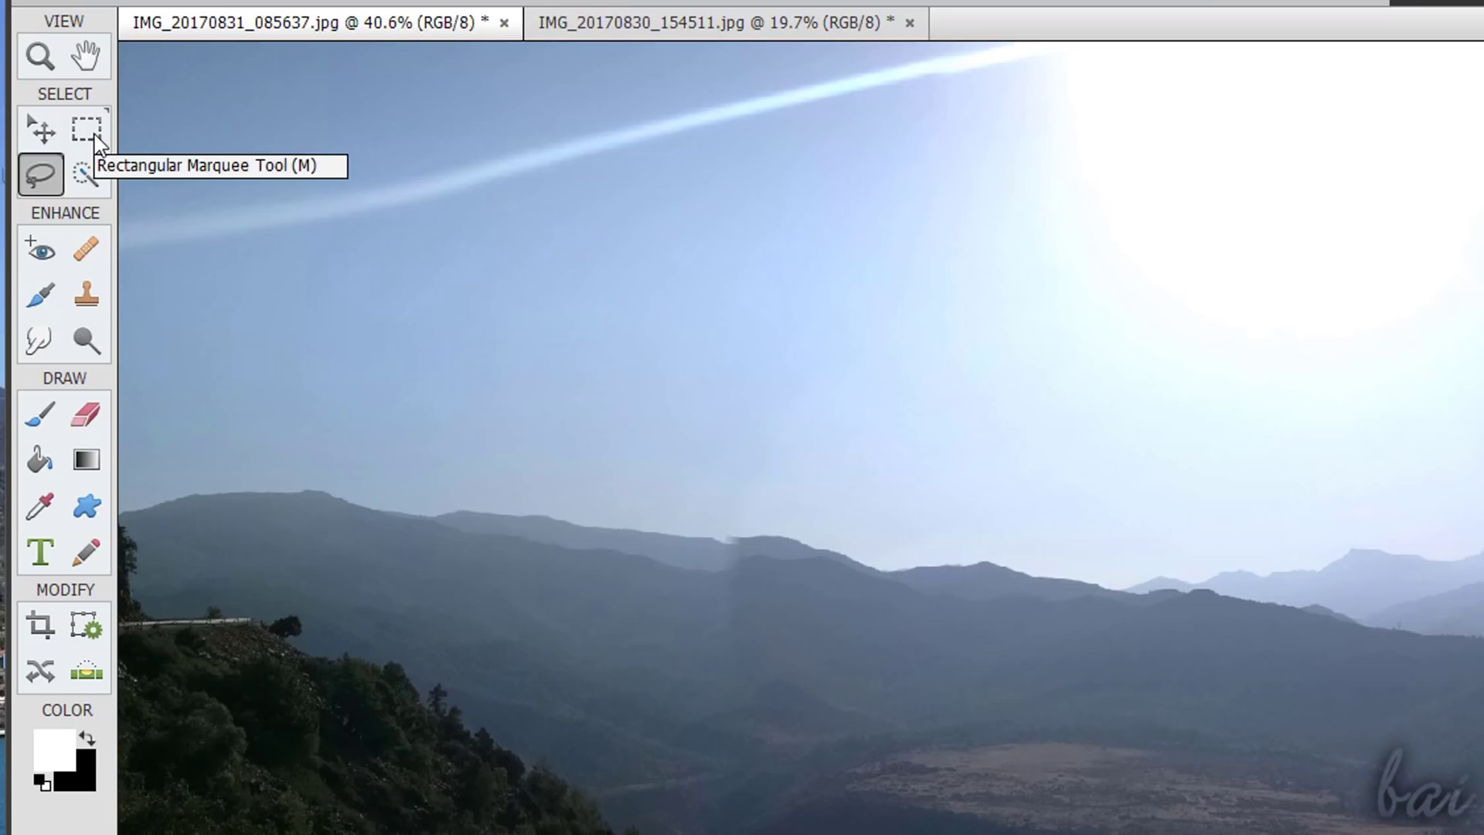
left_click(94, 133)
left_click_drag(602, 285, 657, 327)
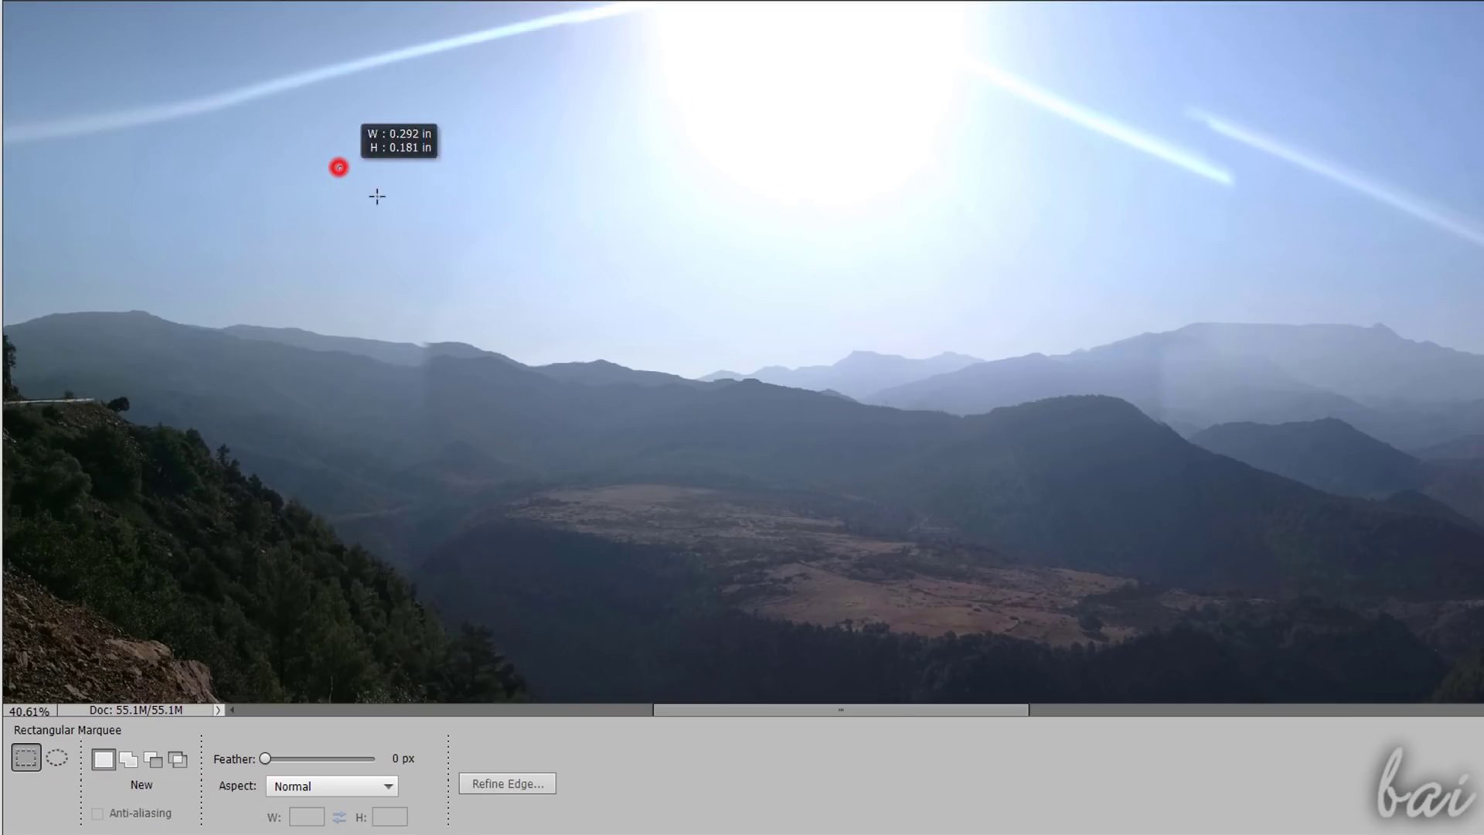
left_click_drag(376, 196, 645, 340)
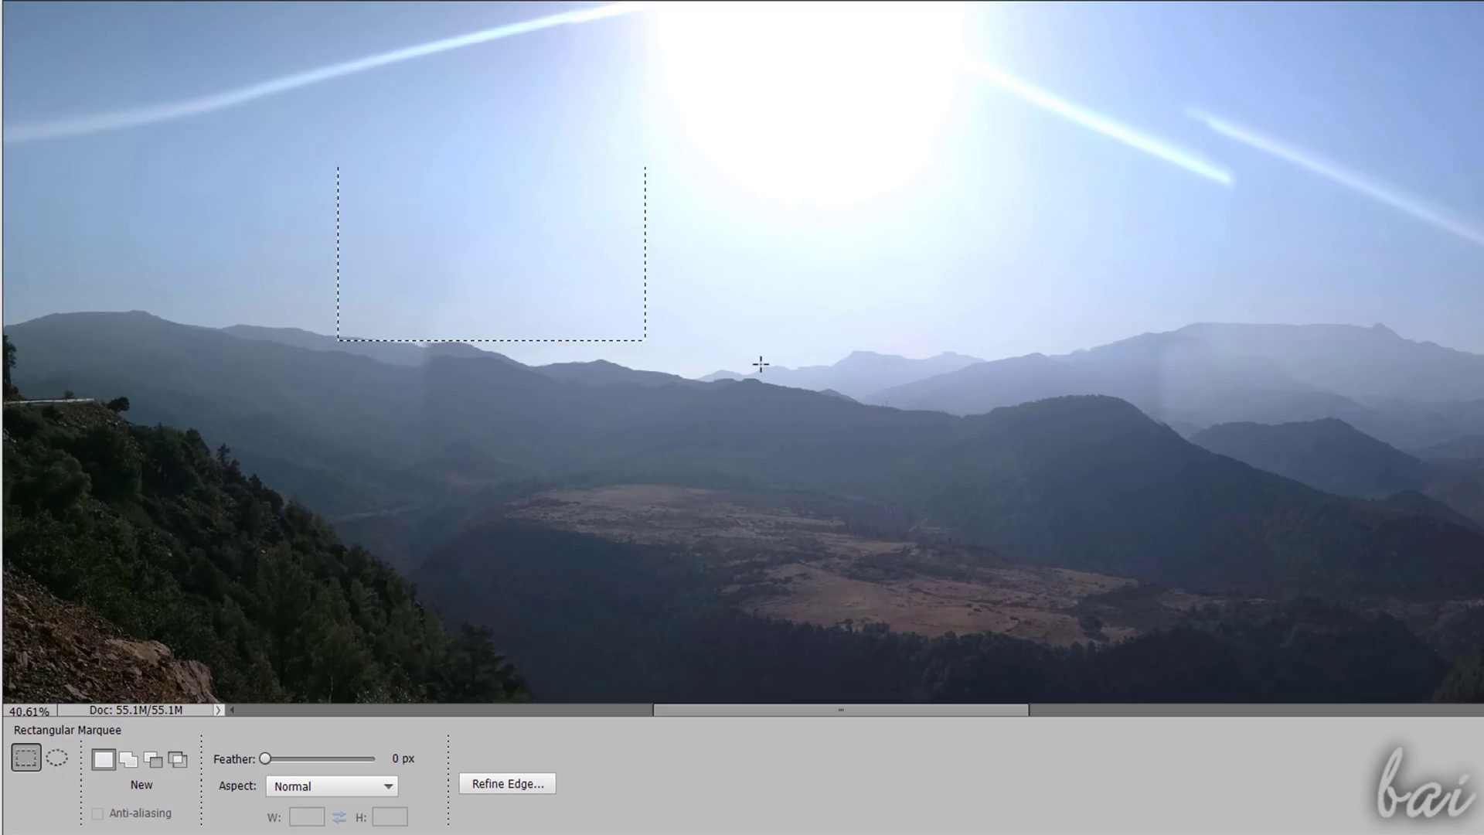
left_click(55, 762)
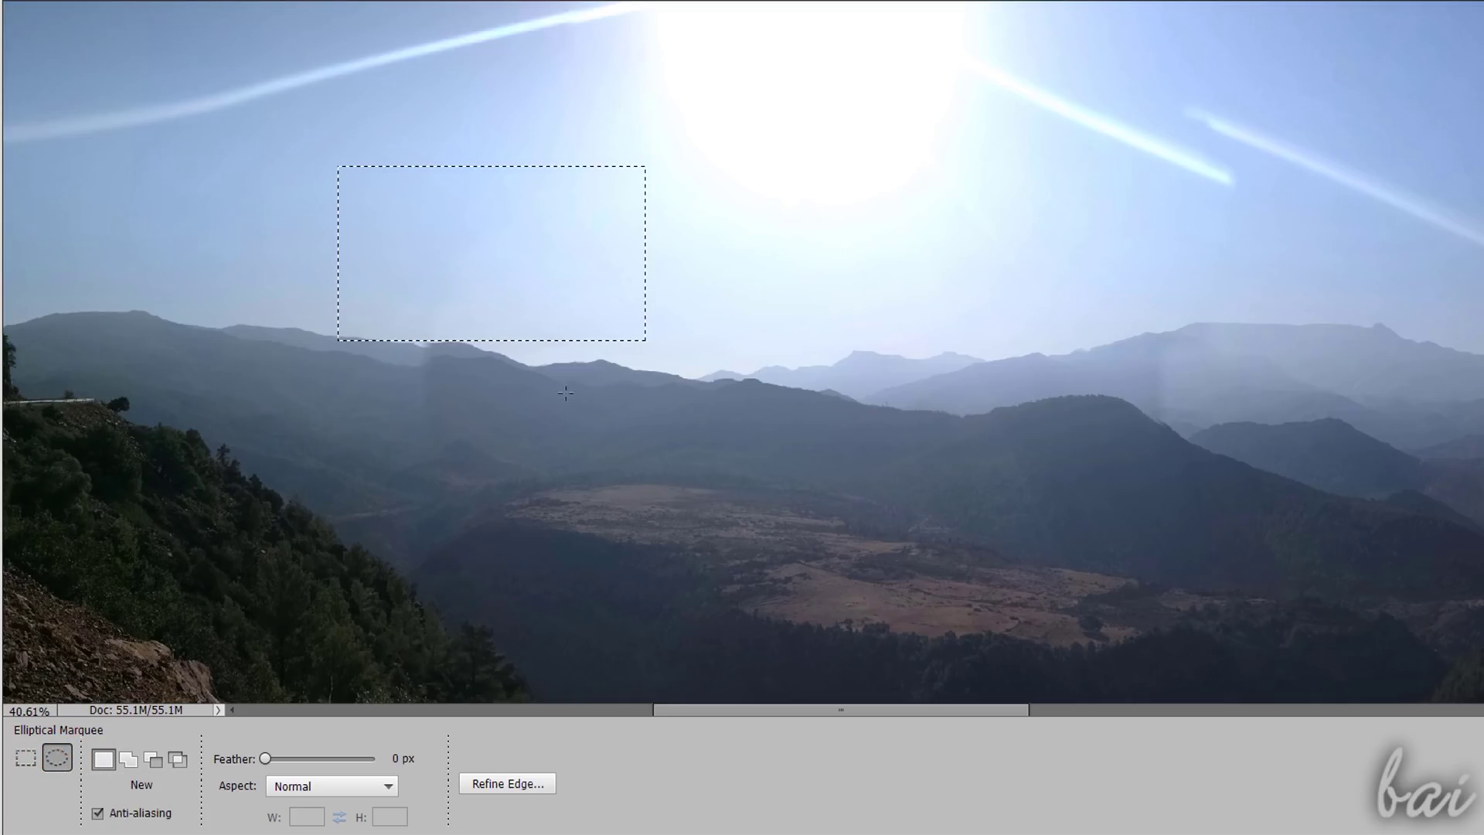
left_click_drag(709, 301, 942, 188)
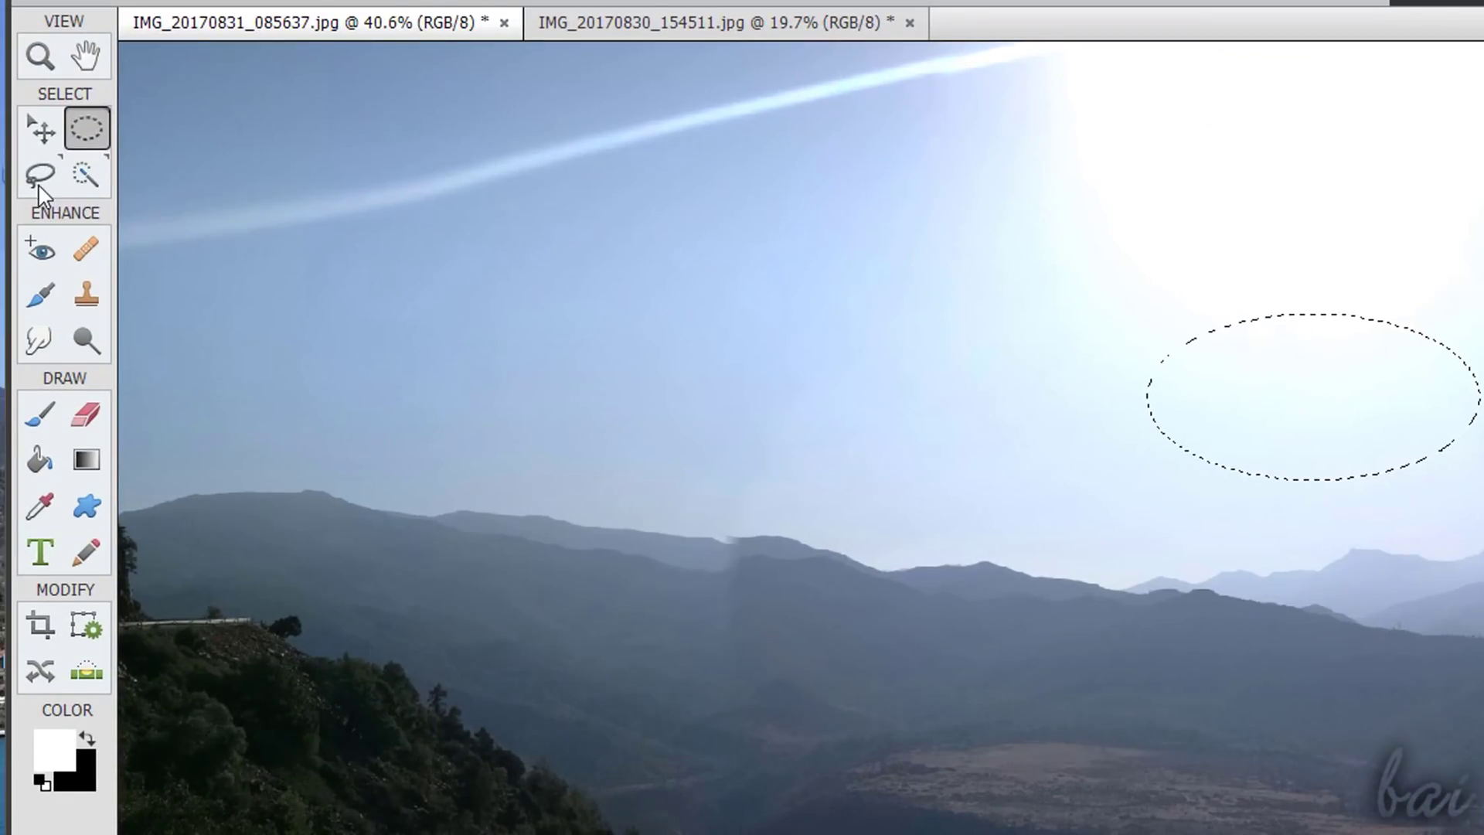
- Trace a freehand Lasso outline in the sky, then a Magnetic Lasso outline along the ridge
left_click(39, 184)
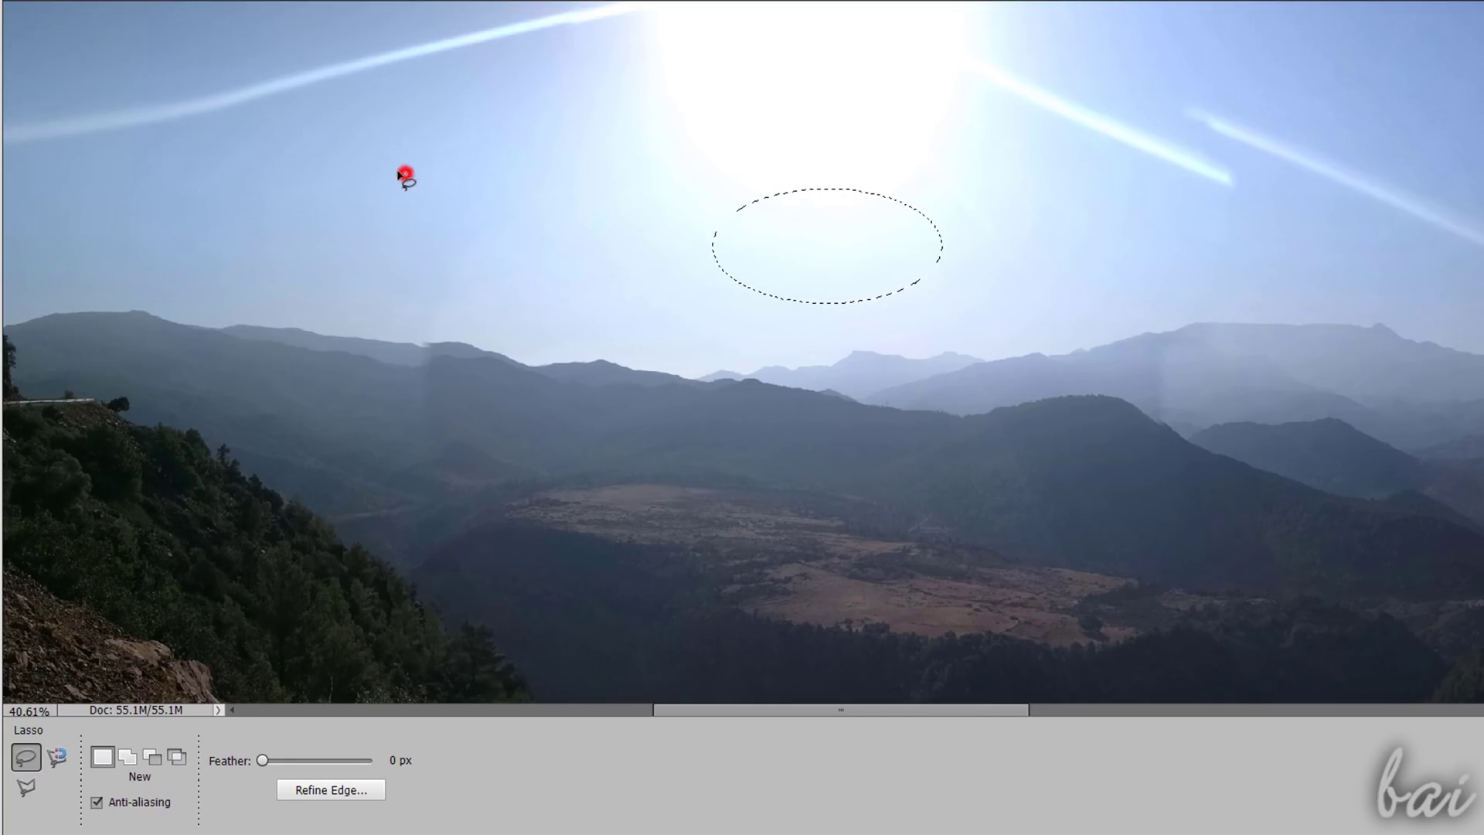
mouse_move(392, 173)
left_mouse_down()
mouse_move(361, 197)
mouse_move(314, 203)
mouse_move(340, 291)
left_mouse_up()
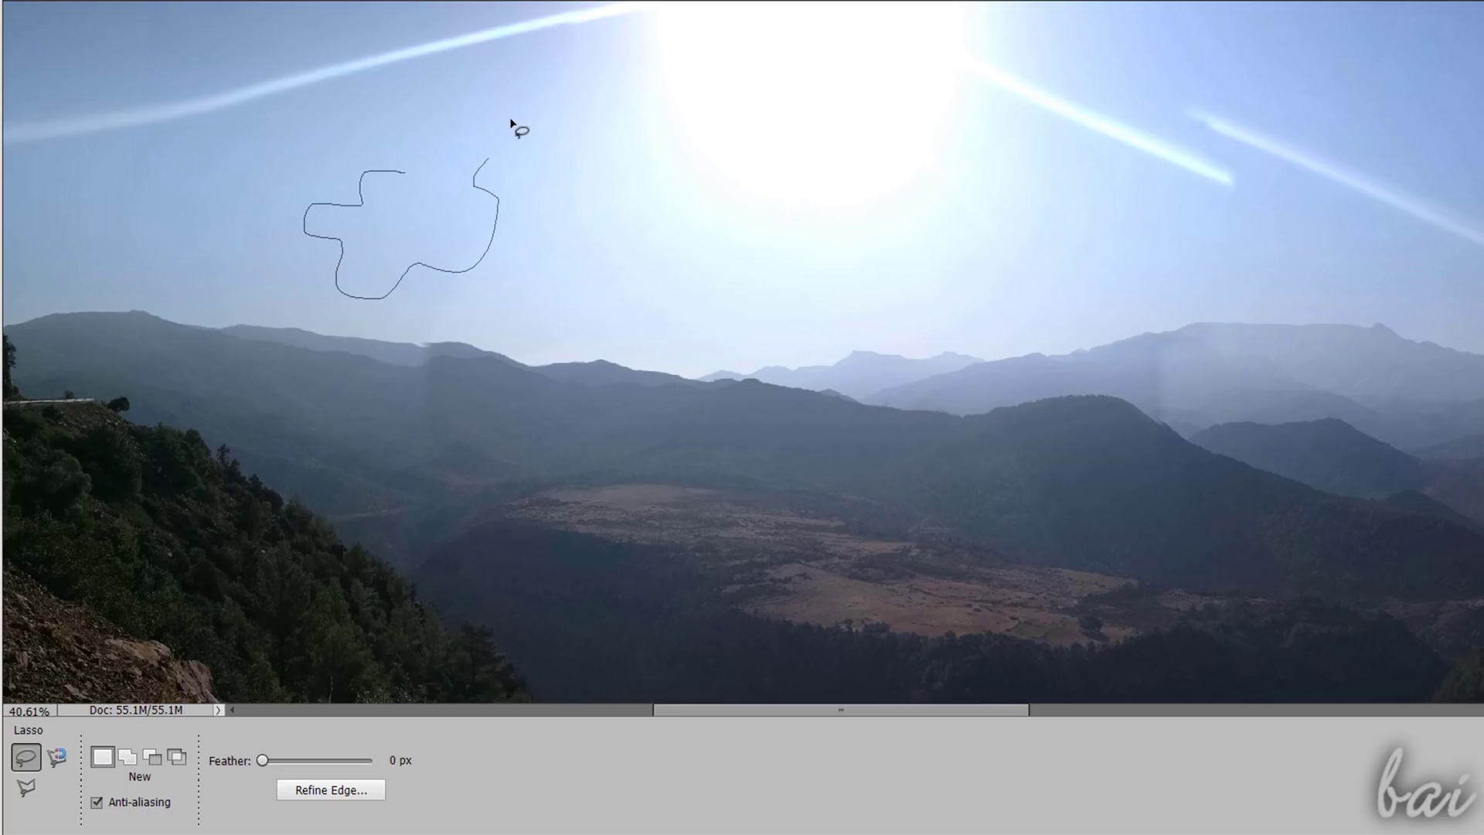
left_click_drag(512, 122, 510, 122)
left_click(57, 757)
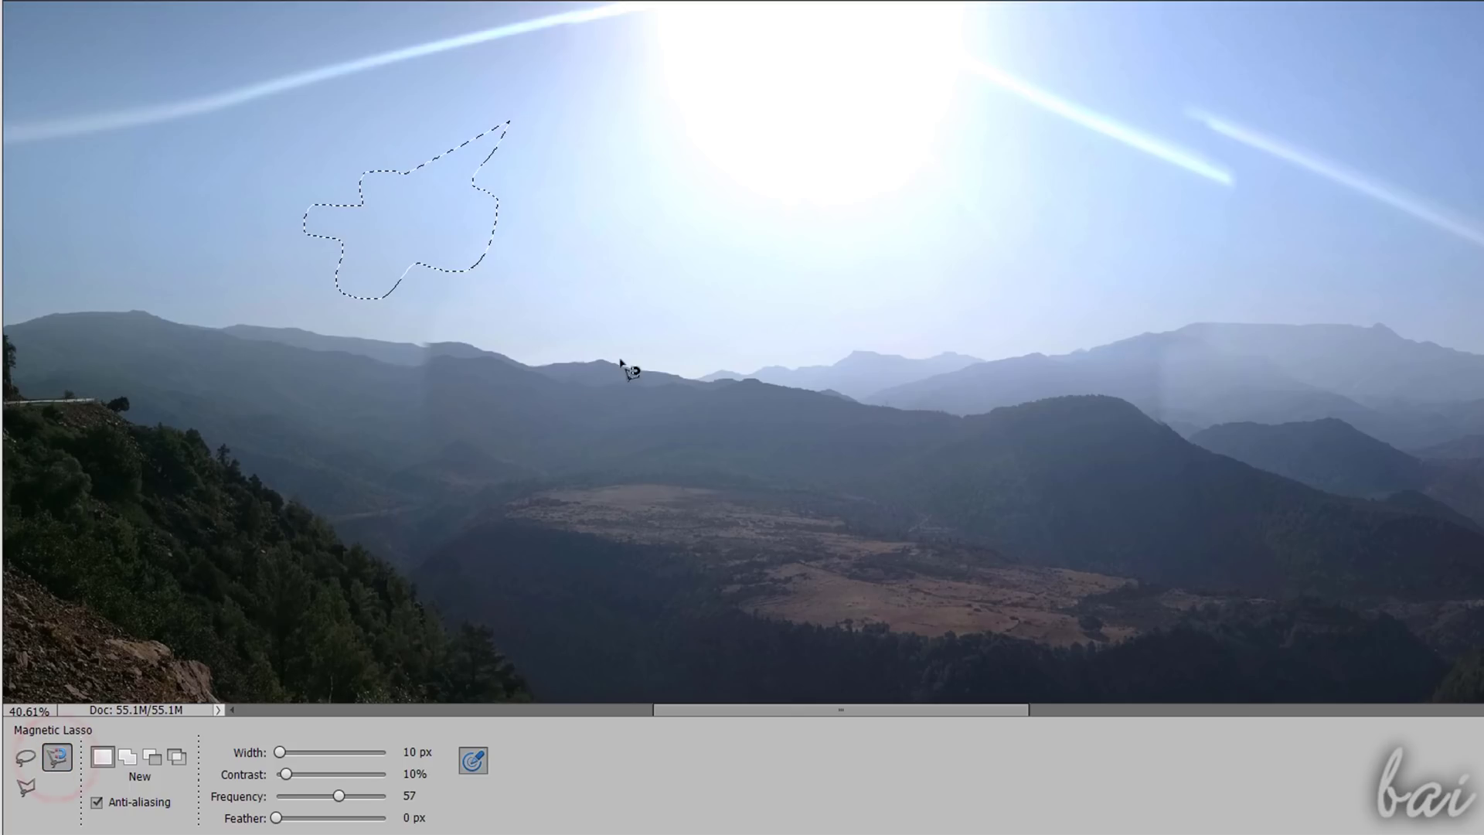
left_click(535, 260)
left_click(569, 288)
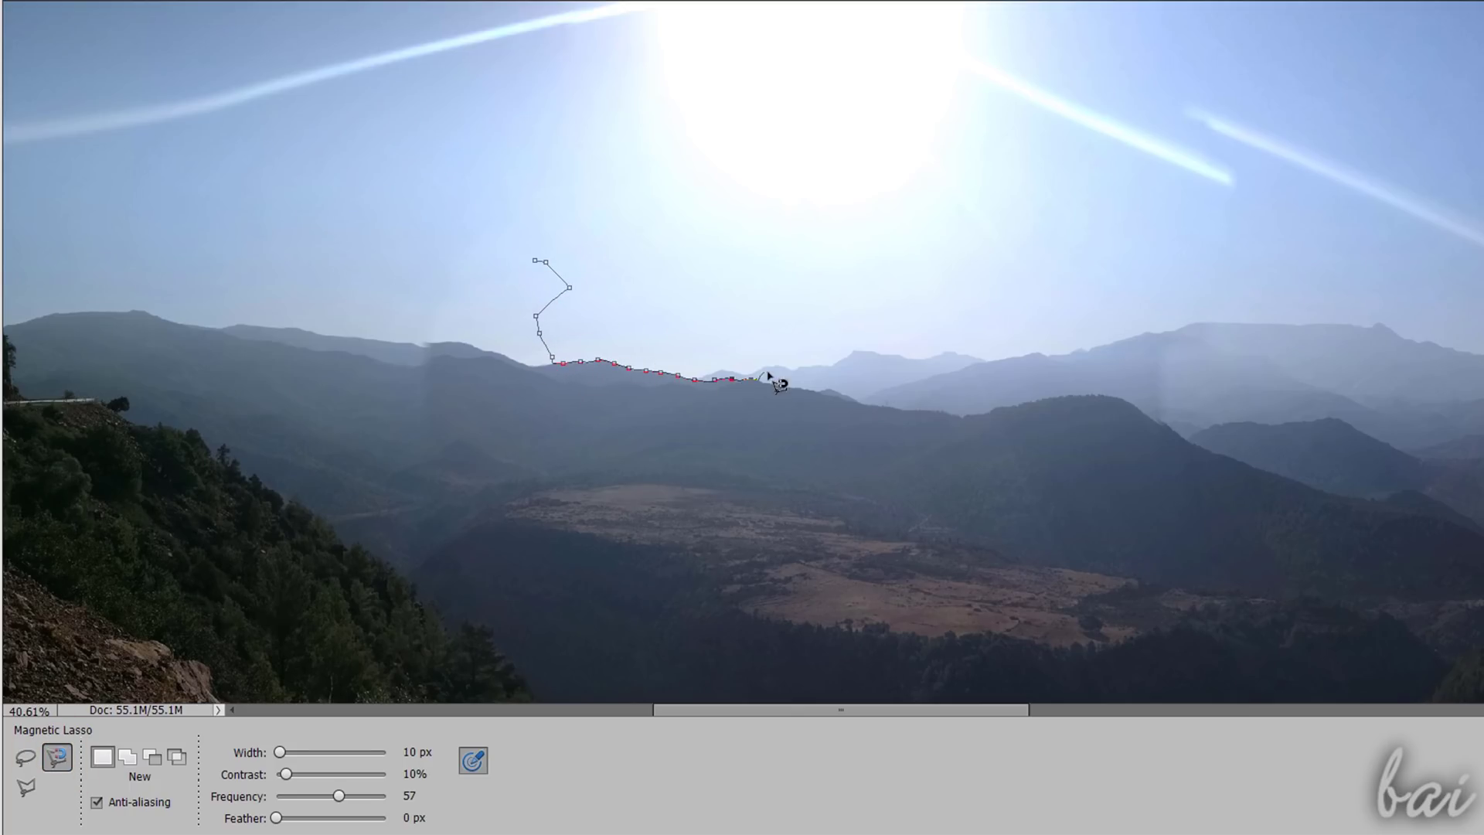
double_click(939, 405)
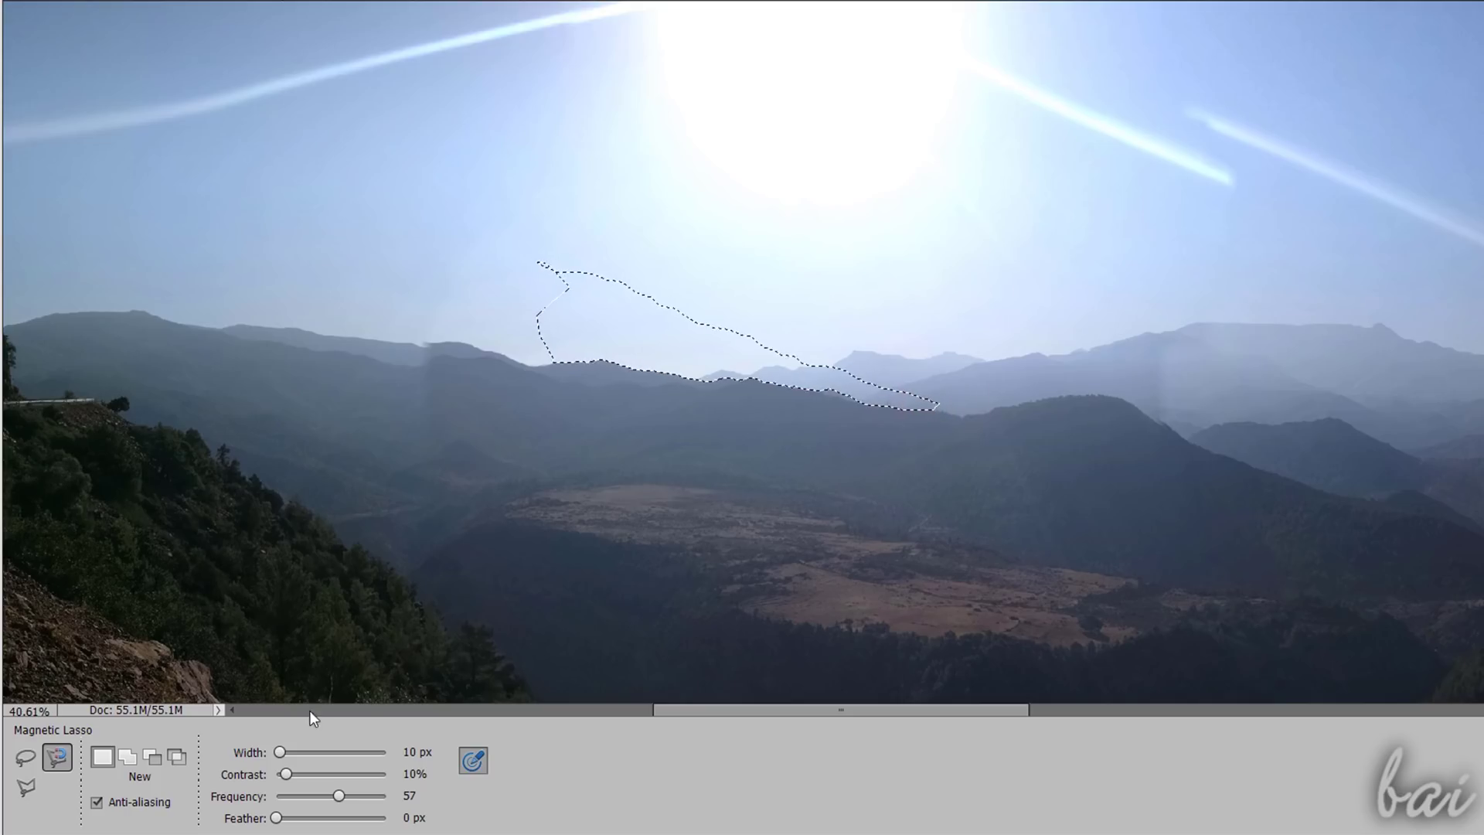
- Outline a six-cornered Polygonal Lasso selection in the sky left of the sun
left_click(27, 786)
left_click(257, 124)
left_click(349, 159)
left_click(459, 105)
left_click(396, 224)
left_click(295, 238)
left_click(186, 198)
left_click(258, 124)
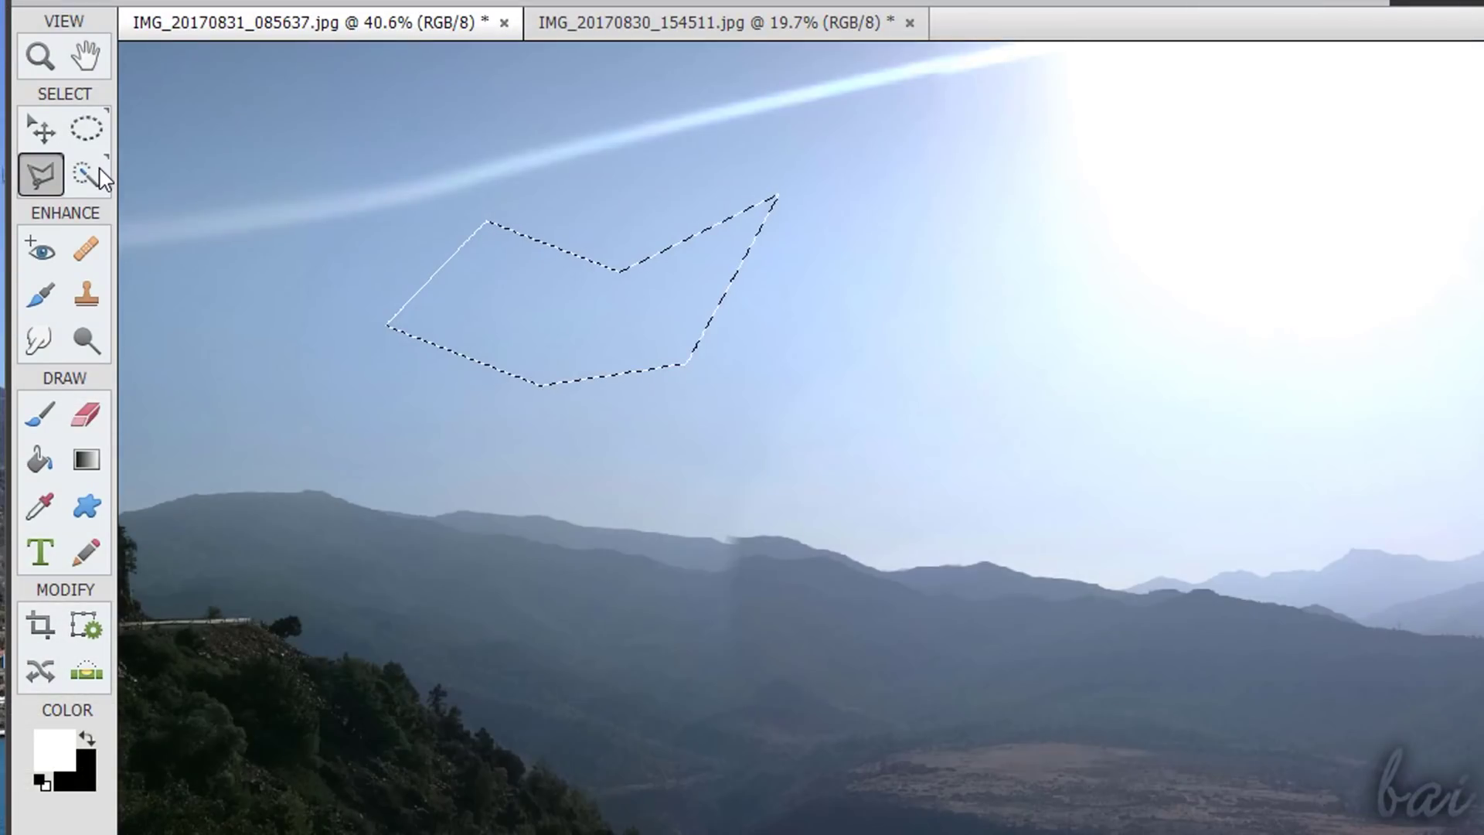
- Quick-select the left hillside trees and the ridge and valley across to the right
left_click(99, 169)
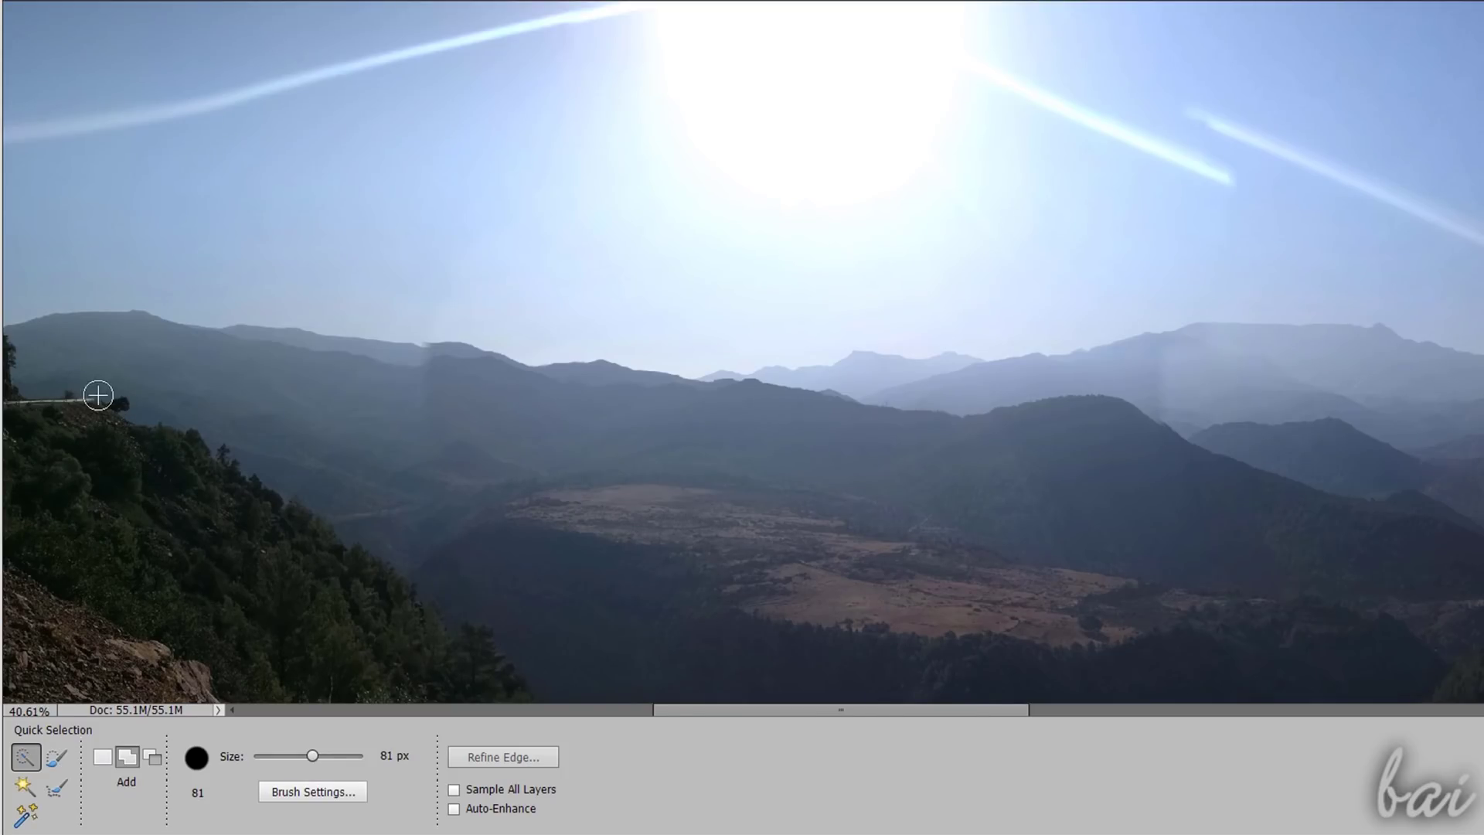
mouse_move(67, 416)
left_mouse_down()
mouse_move(102, 441)
mouse_move(97, 508)
left_mouse_up()
mouse_move(159, 406)
left_mouse_down()
mouse_move(233, 413)
mouse_move(246, 449)
left_mouse_up()
mouse_move(246, 585)
left_mouse_down()
mouse_move(320, 465)
mouse_move(403, 497)
mouse_move(411, 578)
mouse_move(470, 598)
mouse_move(560, 579)
mouse_move(804, 598)
mouse_move(846, 571)
left_mouse_up()
mouse_move(952, 597)
left_mouse_down()
mouse_move(1142, 594)
mouse_move(1345, 539)
left_mouse_up()
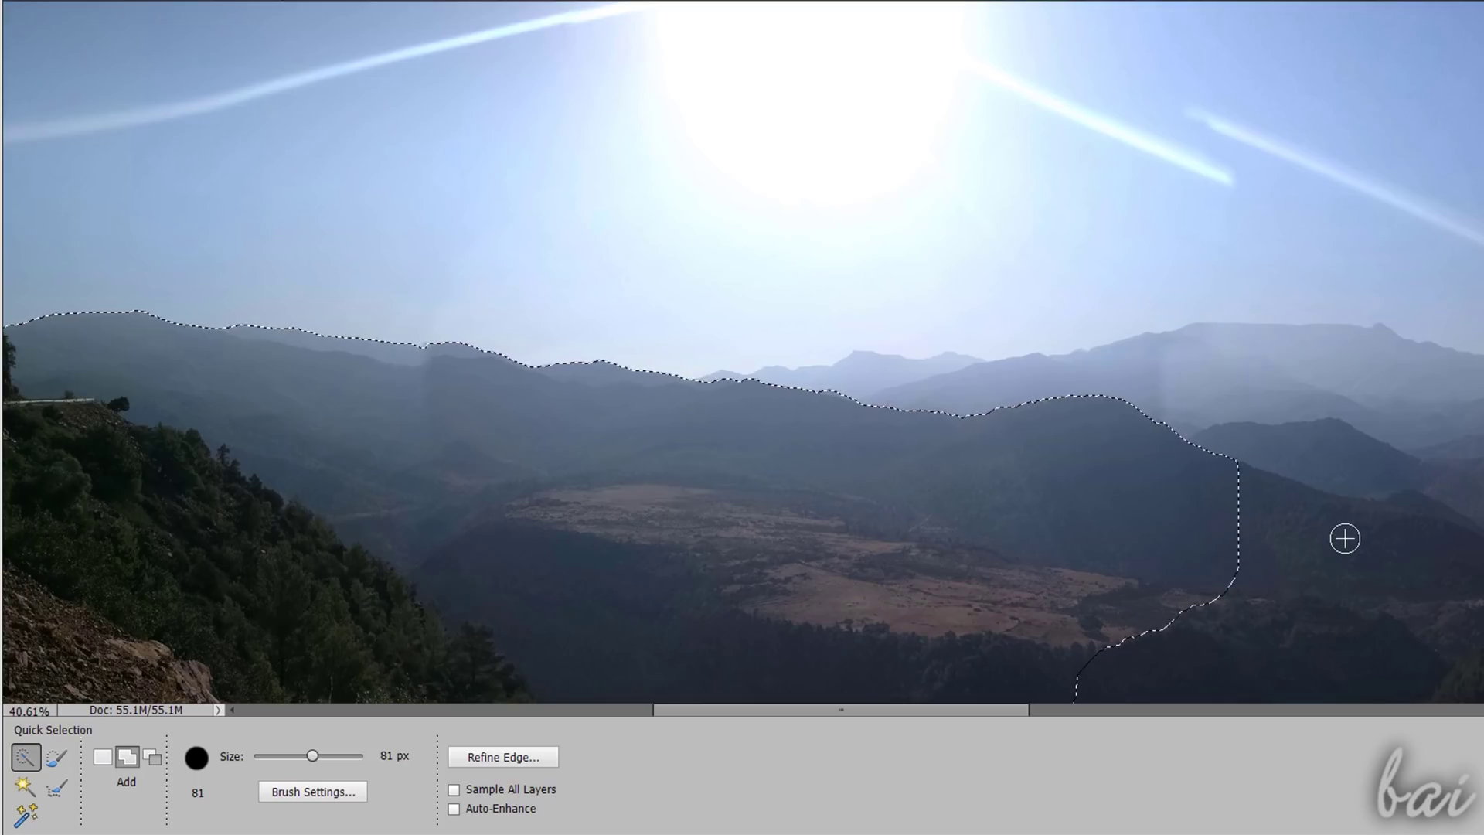
- Paint a curving Selection Brush stroke over the left hillside, then deselect with Ctrl+D
left_click(58, 760)
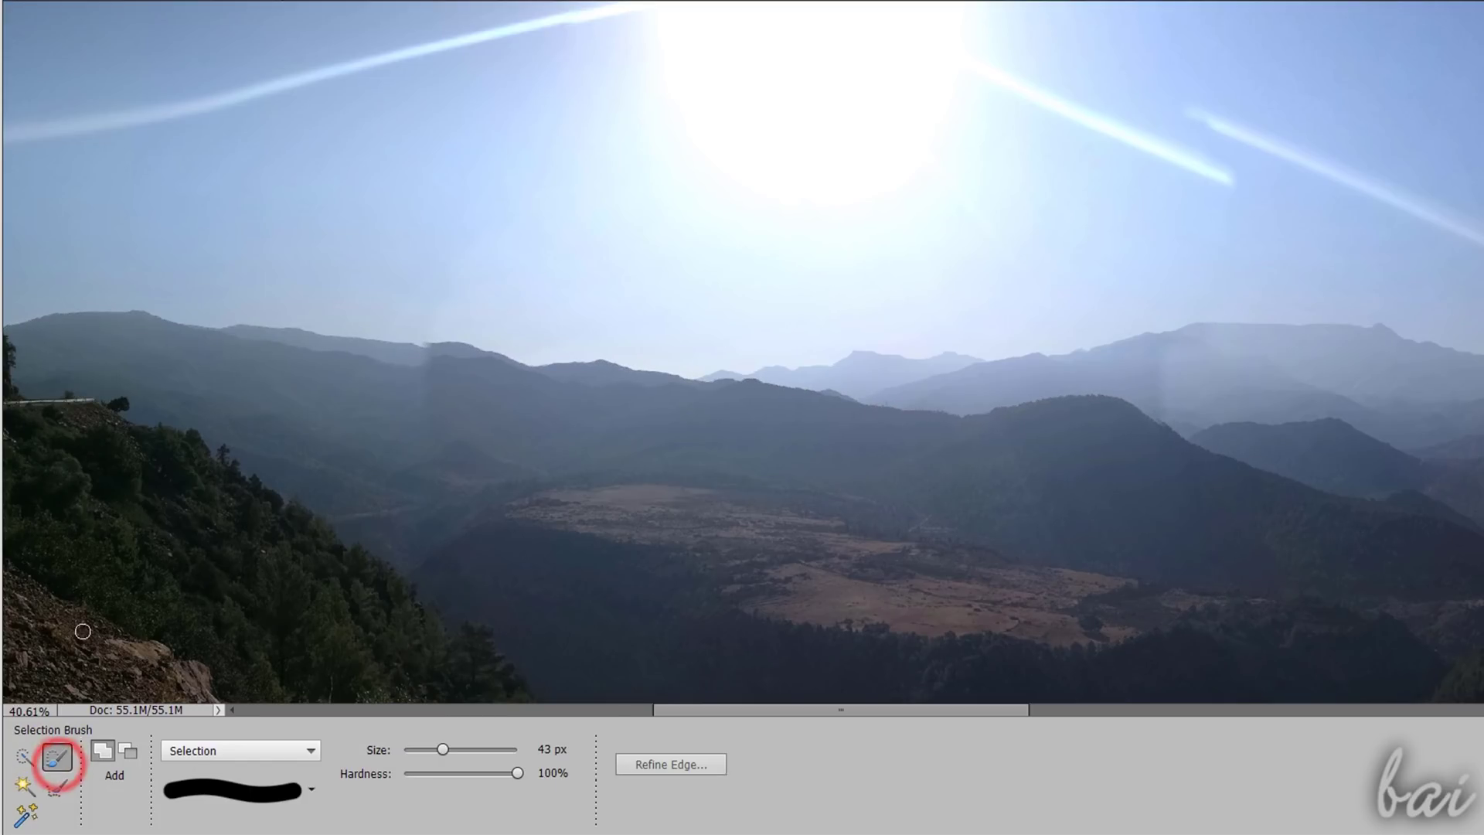
left_click_drag(130, 509, 201, 458)
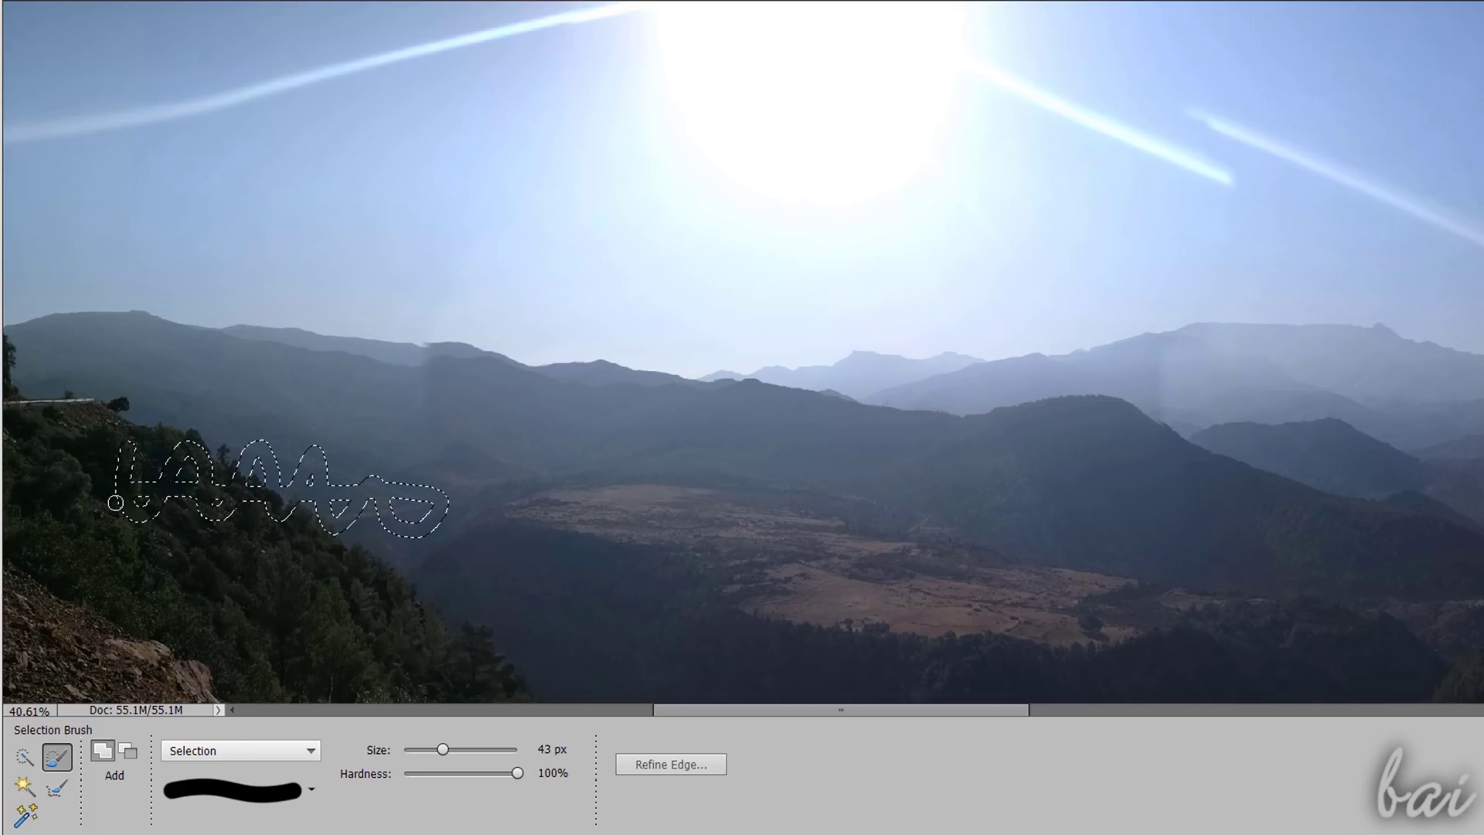
key("ctrl+d")
- Magic Wand-select the dark hillside, distant mountains, sky and foreground trees in turn
left_click(24, 789)
scroll(366, 373, "down", 5)
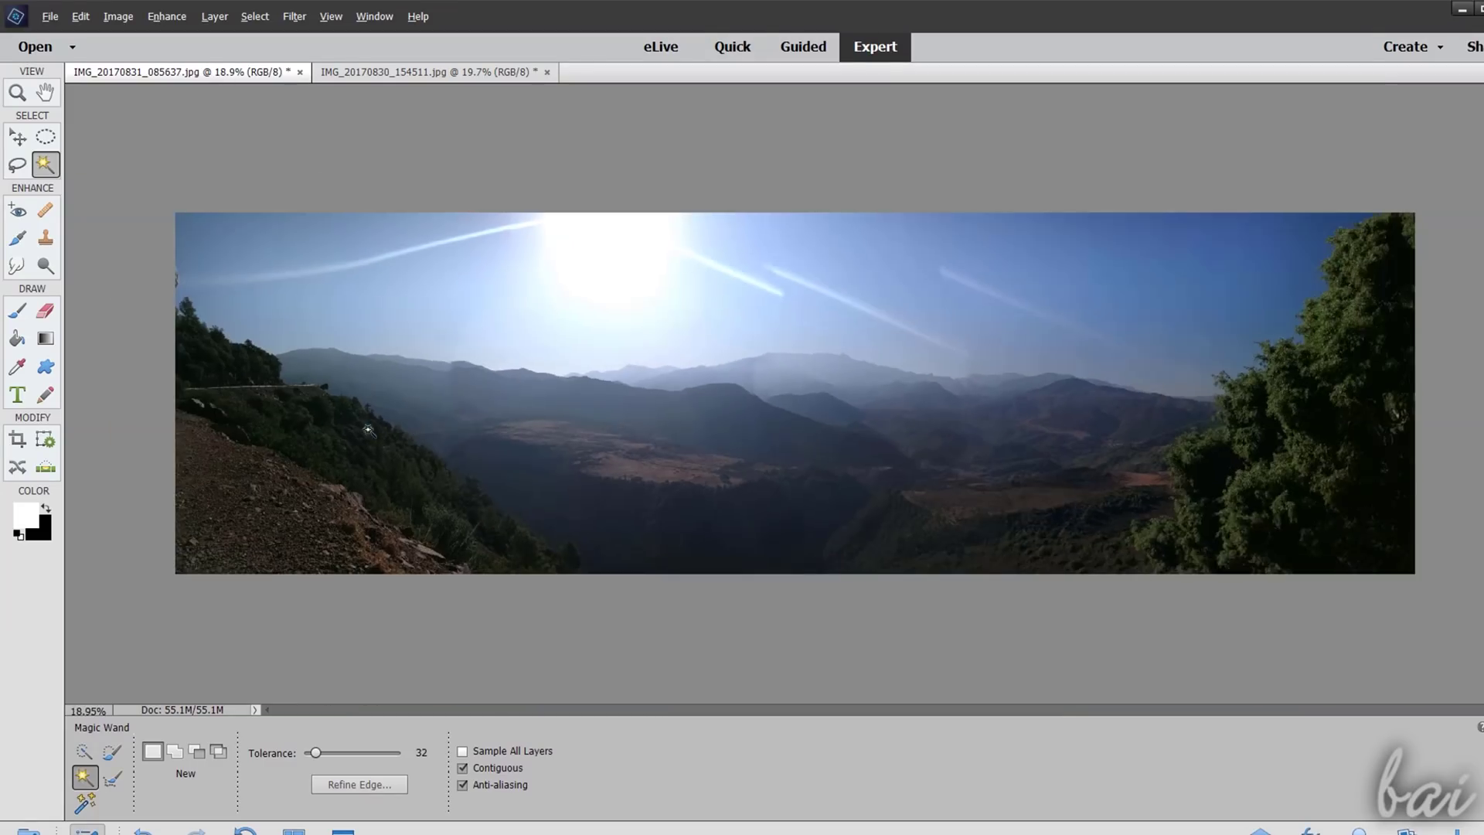
scroll(512, 464, "up", 1)
left_click(427, 526)
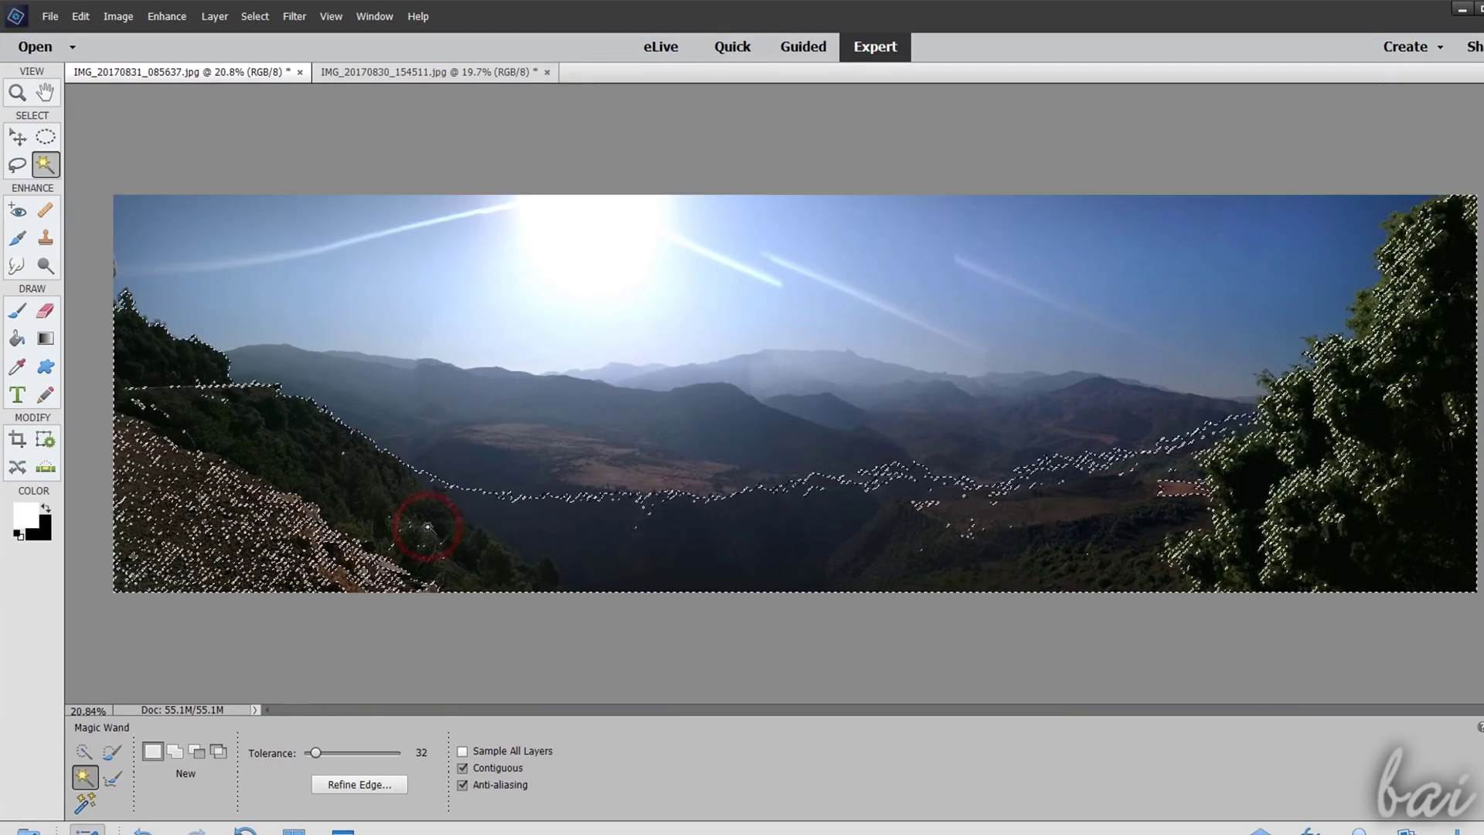
left_click(651, 408)
left_click(788, 351)
left_click(738, 461)
left_click(652, 556)
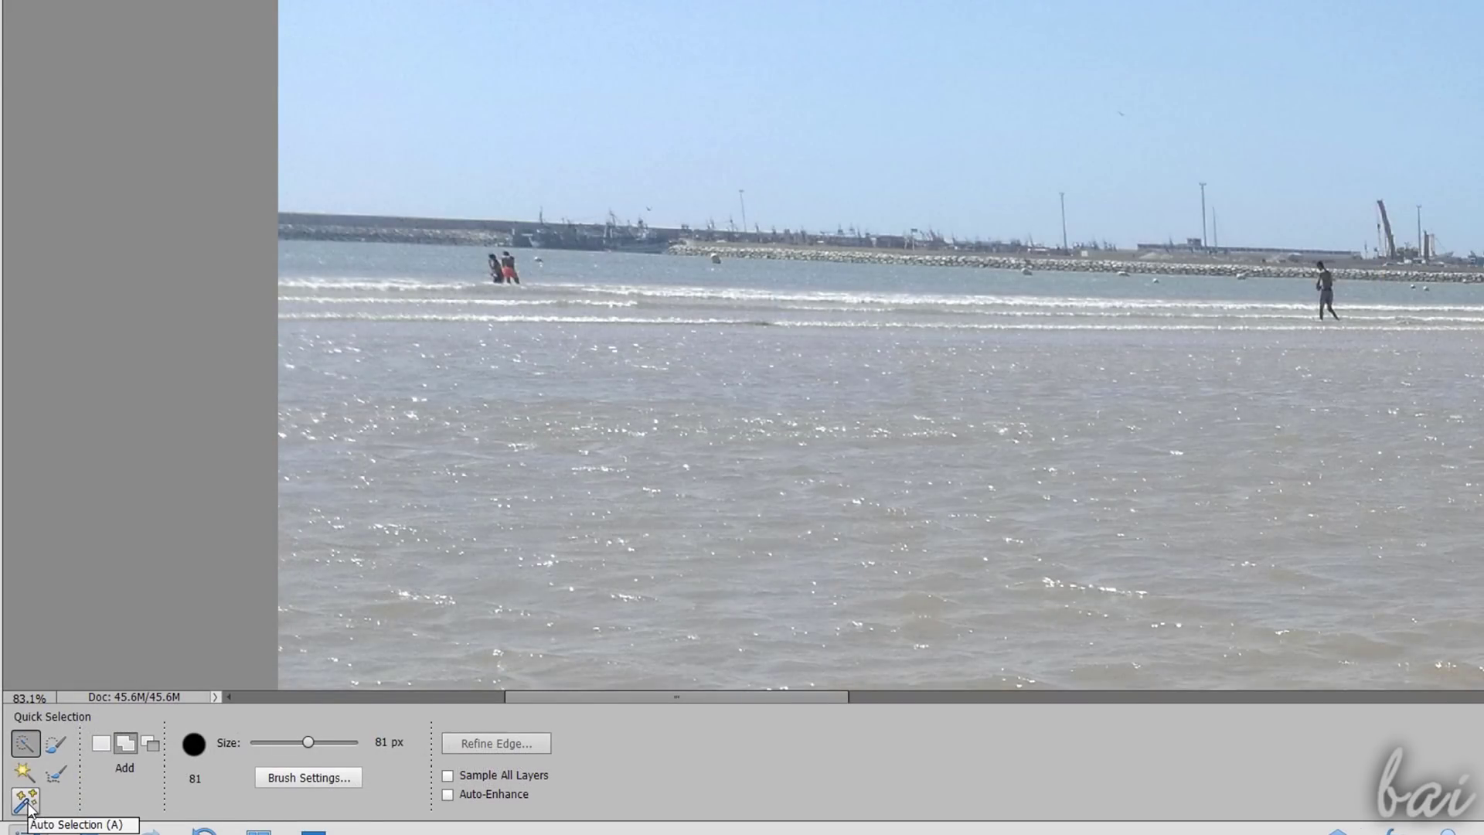
- Auto-select the two people and the walking man in the beach photo's water
left_click(28, 804)
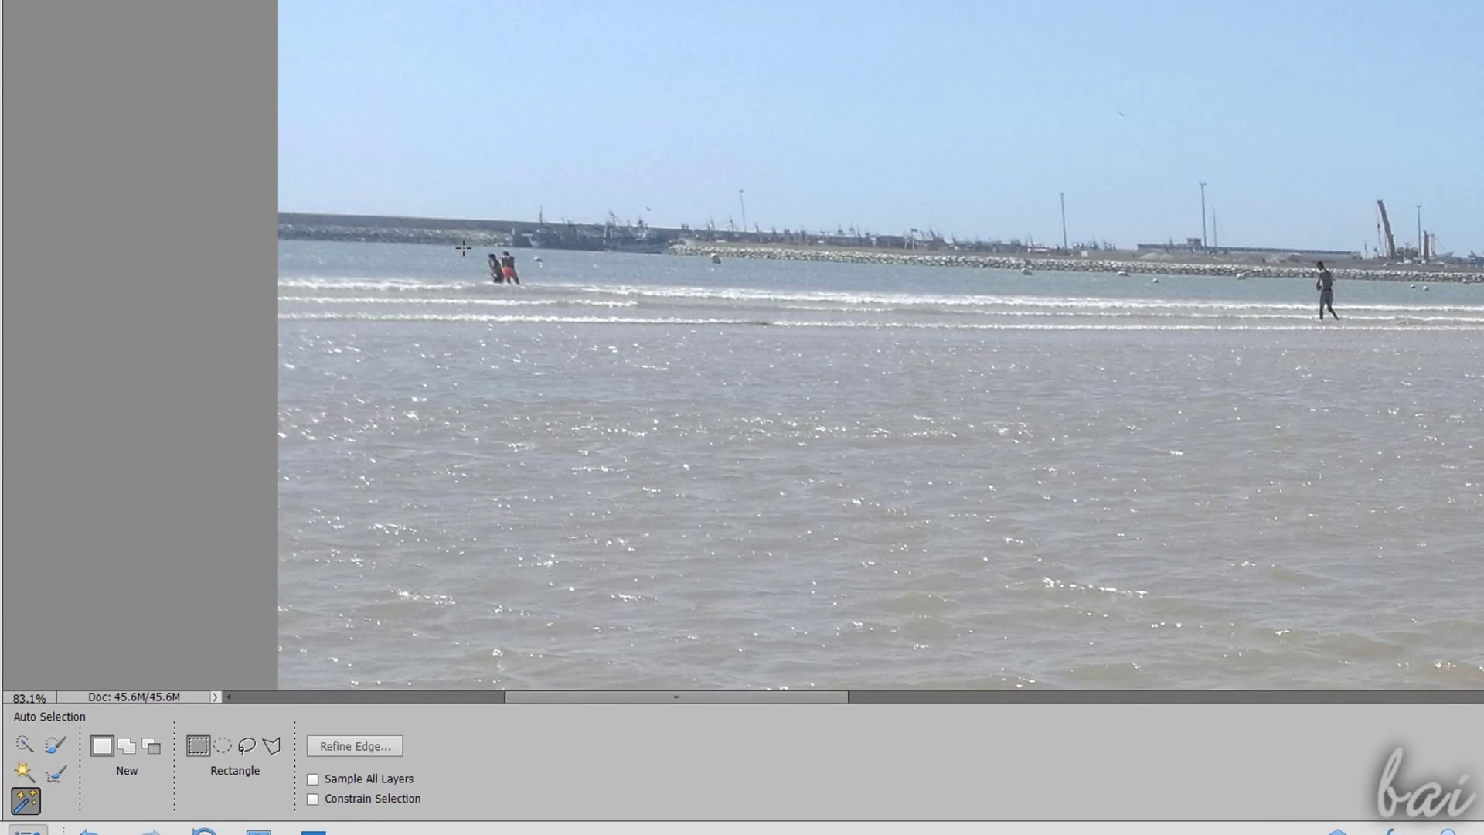
left_click_drag(458, 247, 520, 296)
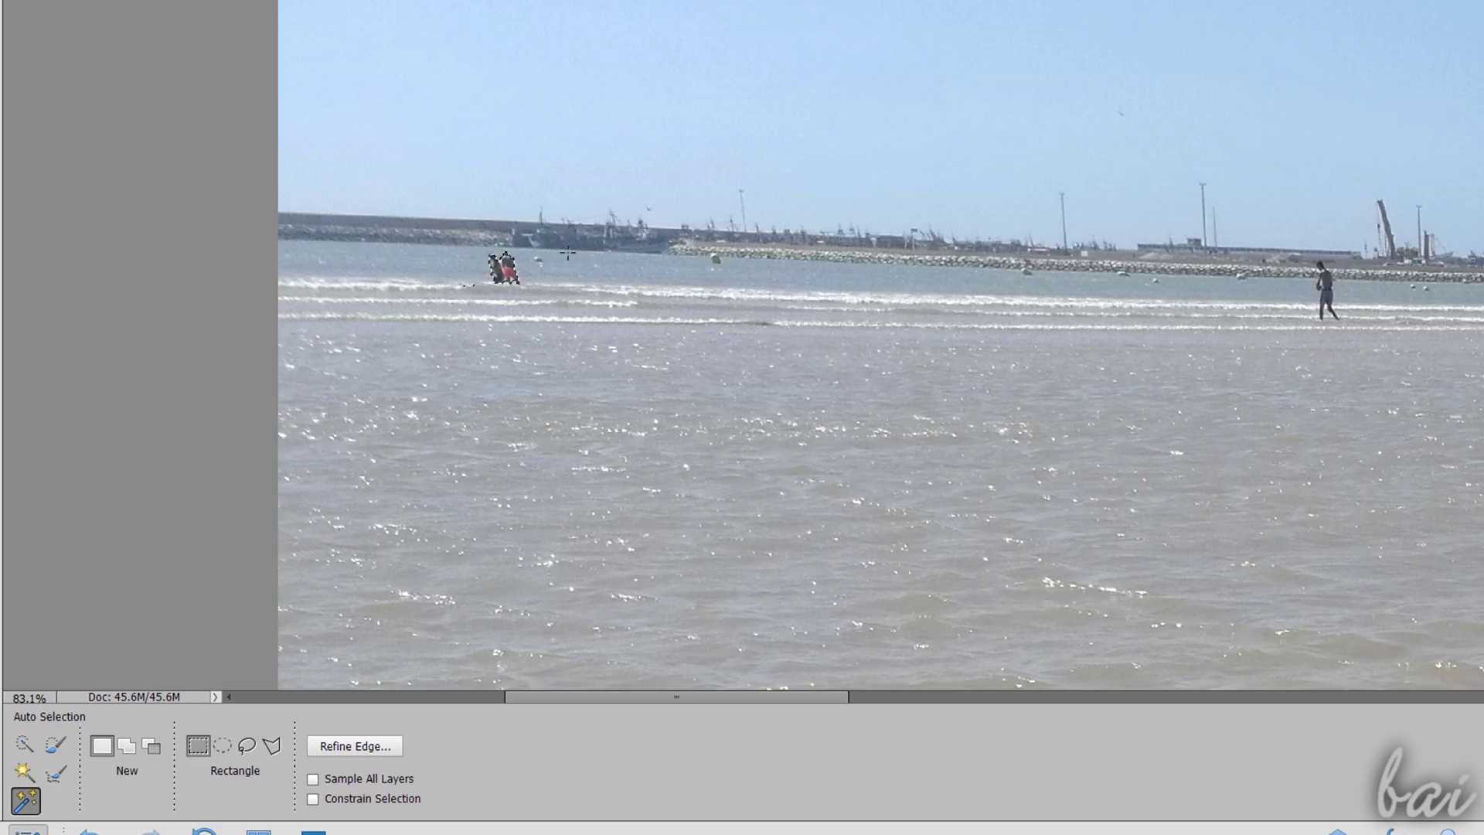
scroll(773, 286, "down", 3)
scroll(1404, 323, "up", 4)
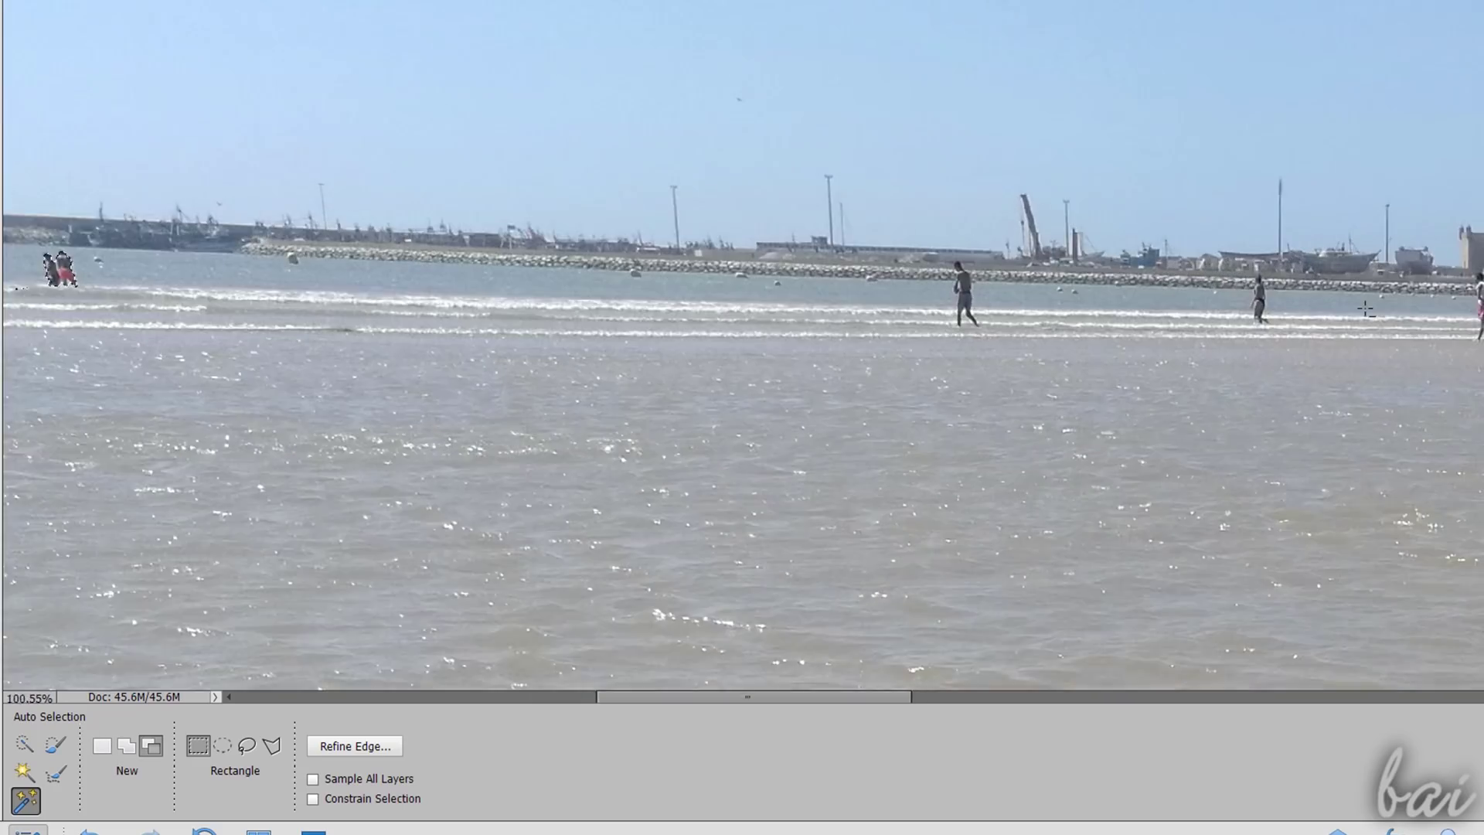
scroll(1404, 323, "up", 1)
left_click_drag(906, 332, 907, 340)
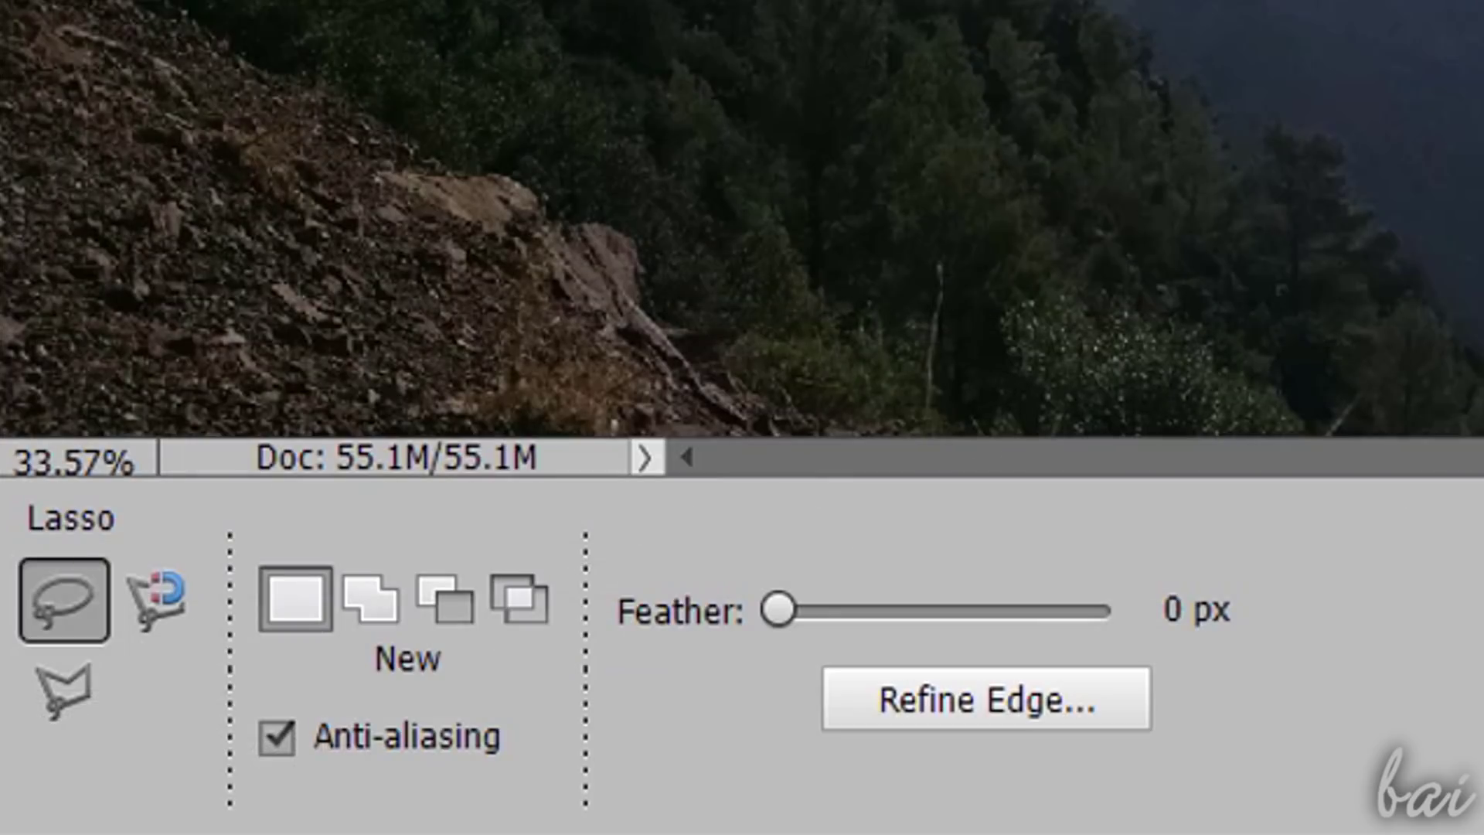
- Build a blocky sky selection by adding four rectangles with the Rectangular Marquee
key("m")
left_click(73, 600)
left_click(379, 627)
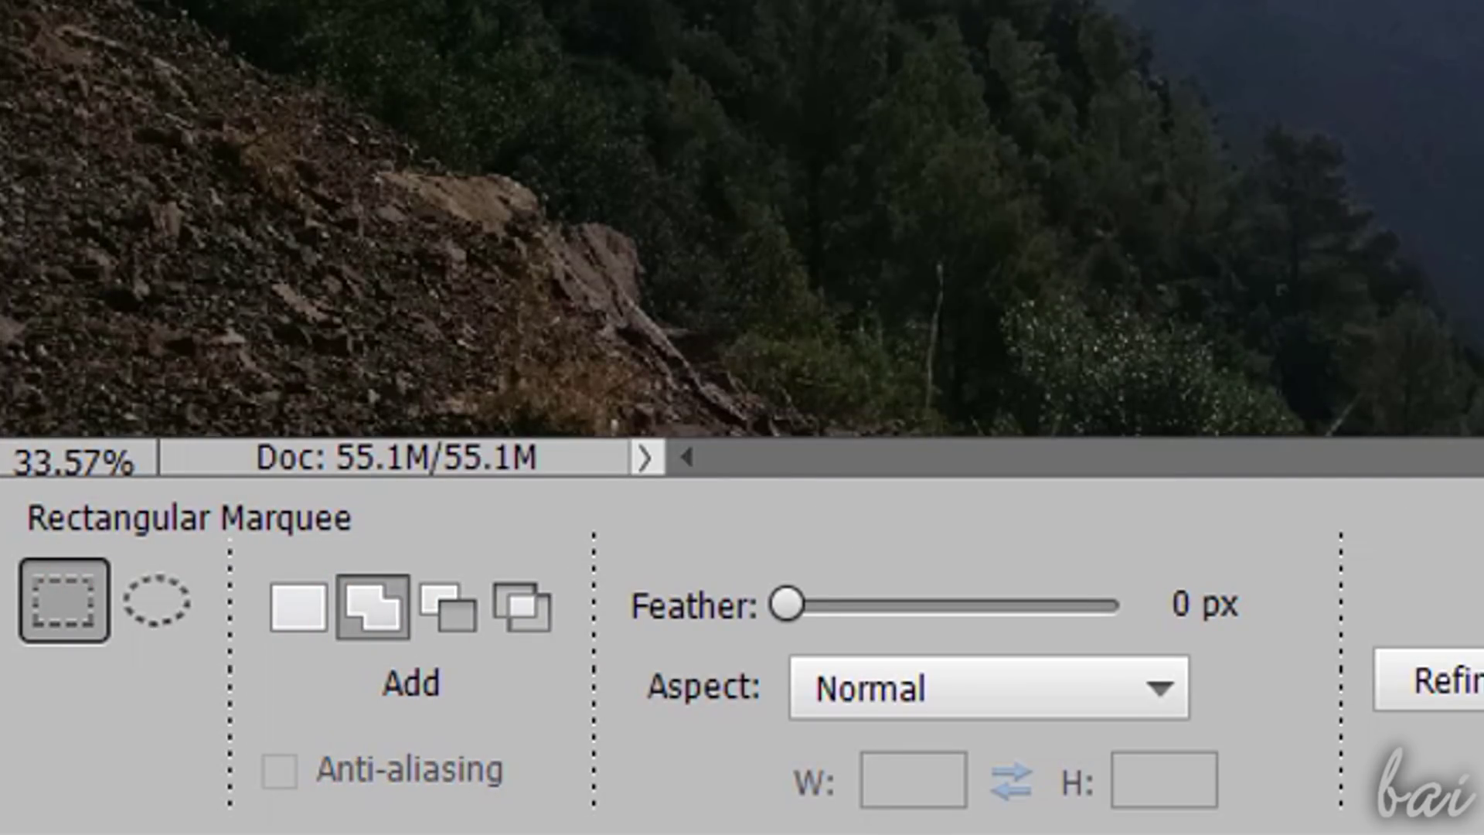
left_click(452, 611)
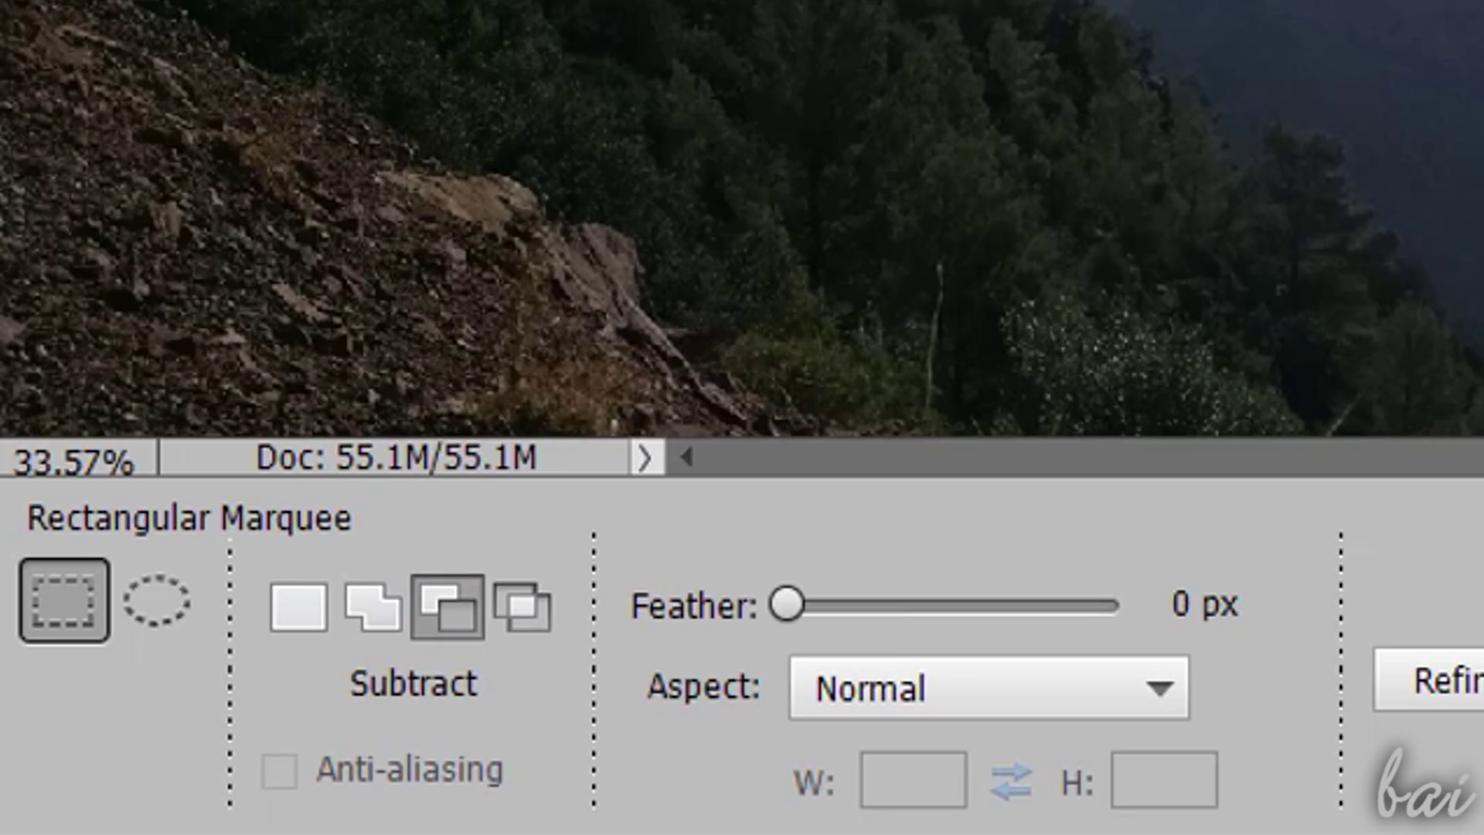
left_click(373, 607)
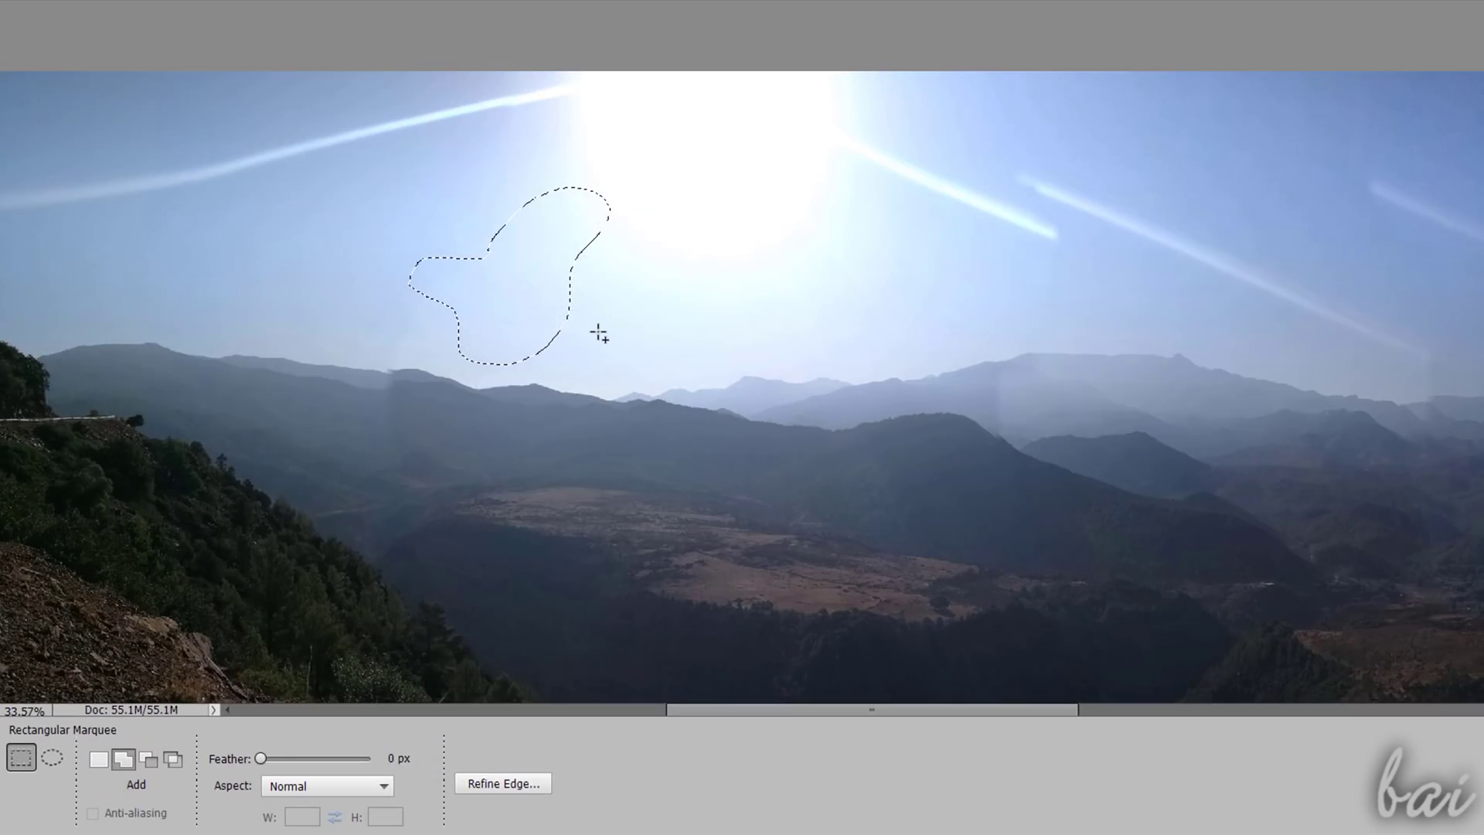
left_click_drag(599, 332, 530, 305)
left_click_drag(603, 225, 638, 241)
left_click_drag(489, 173, 514, 208)
left_click_drag(456, 297, 398, 321)
- Cut a hole and a top notch from the selection, then draw a circle below the sun
left_click(149, 759)
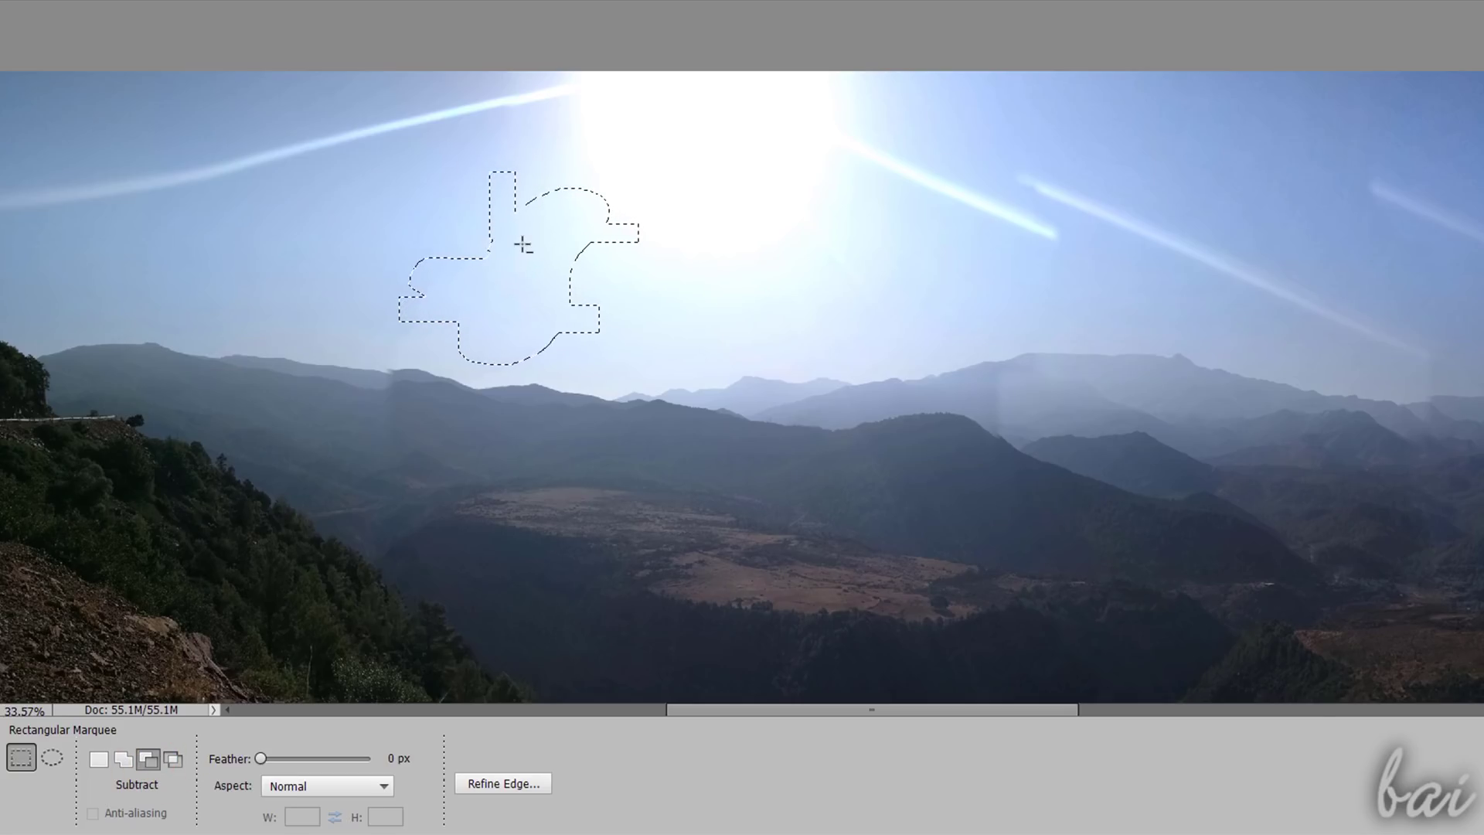
left_click_drag(524, 227, 546, 260)
left_click_drag(559, 182, 579, 272)
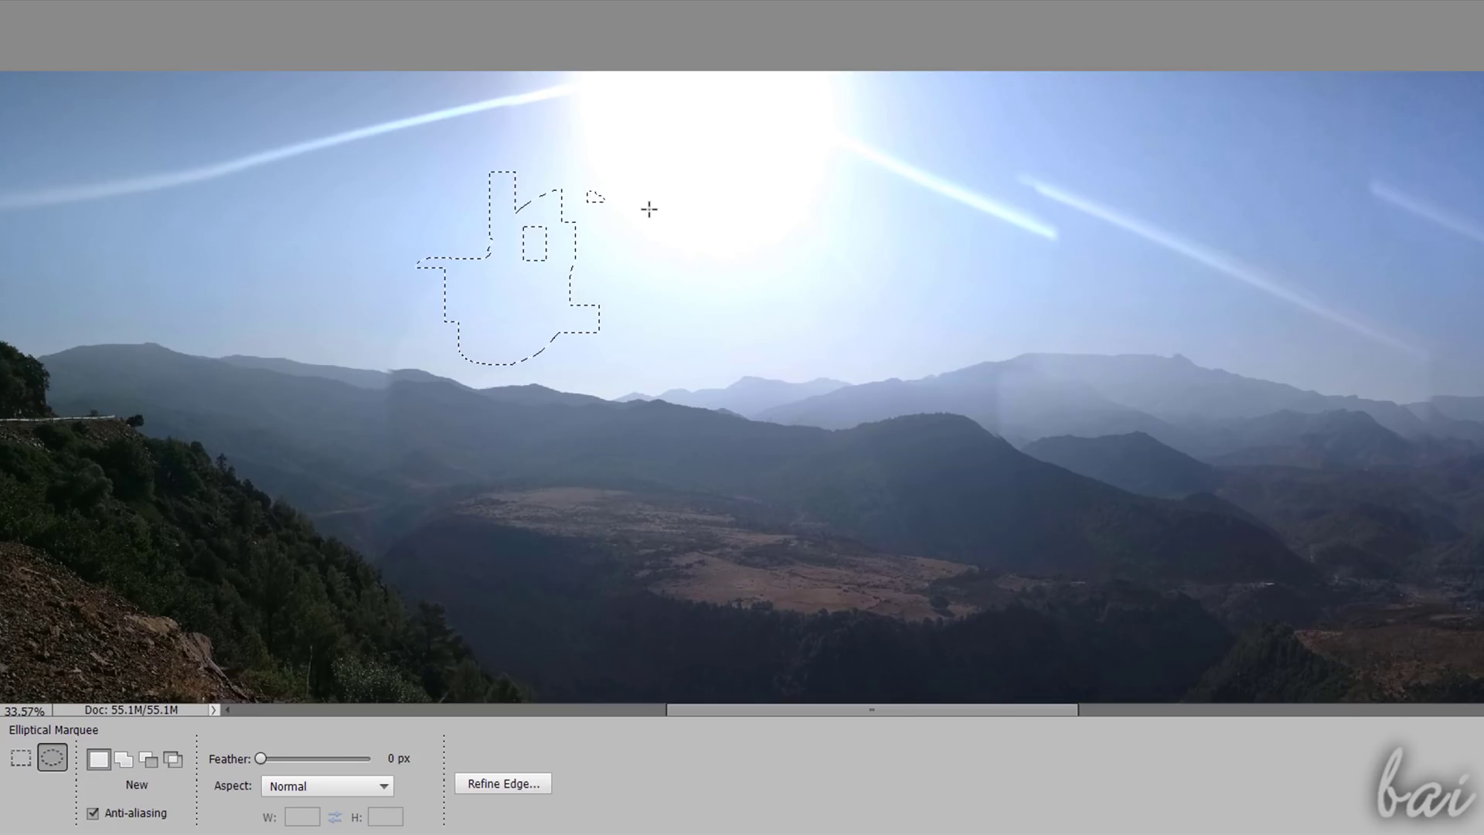
left_click_drag(645, 222, 795, 371)
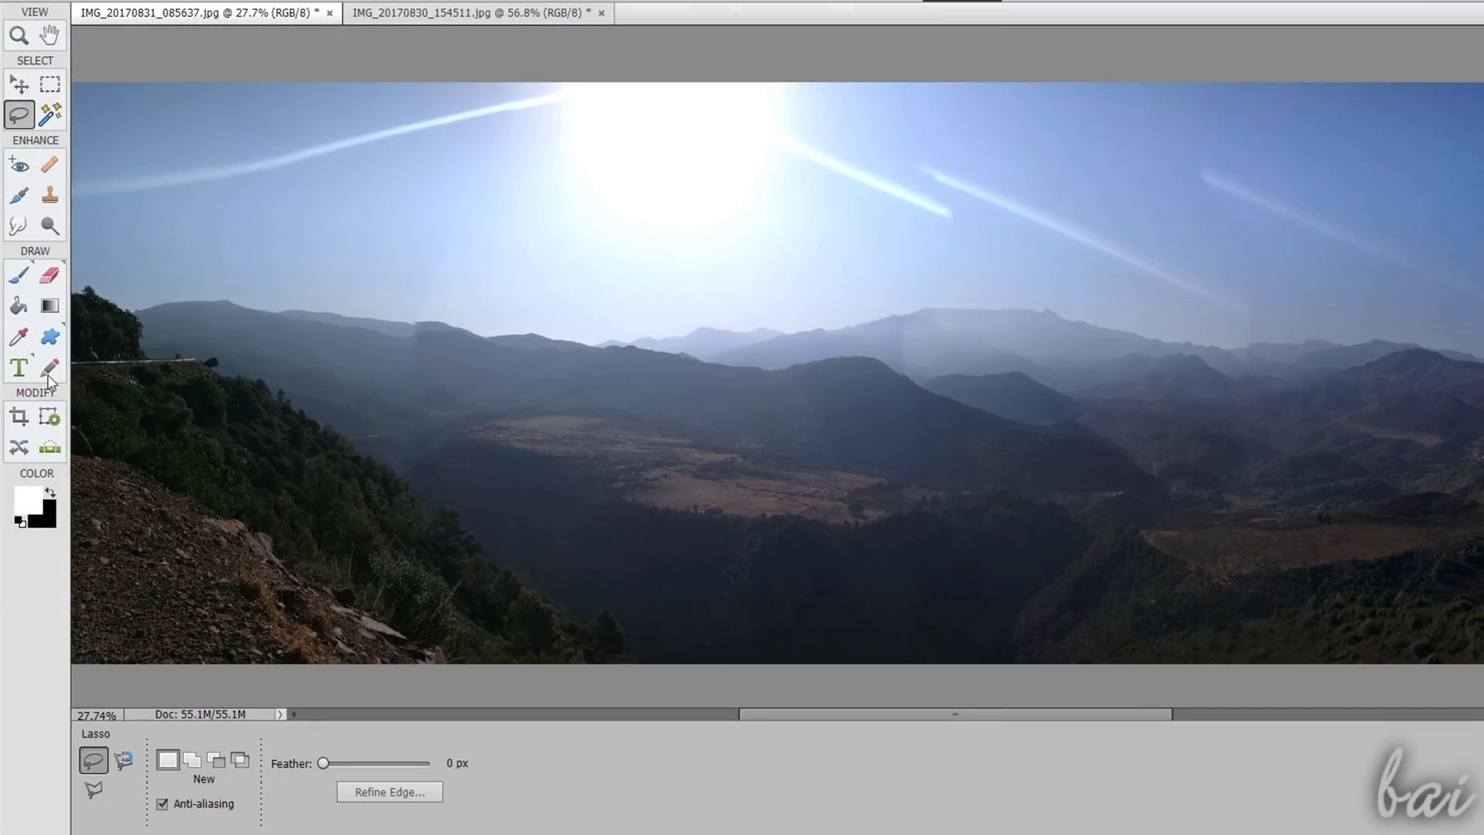
- Draw a white Pencil zigzag across the valley, then a 45 px white Brush stroke below it
left_click(50, 367)
mouse_move(379, 494)
left_mouse_down()
mouse_move(425, 466)
mouse_move(633, 466)
left_mouse_up()
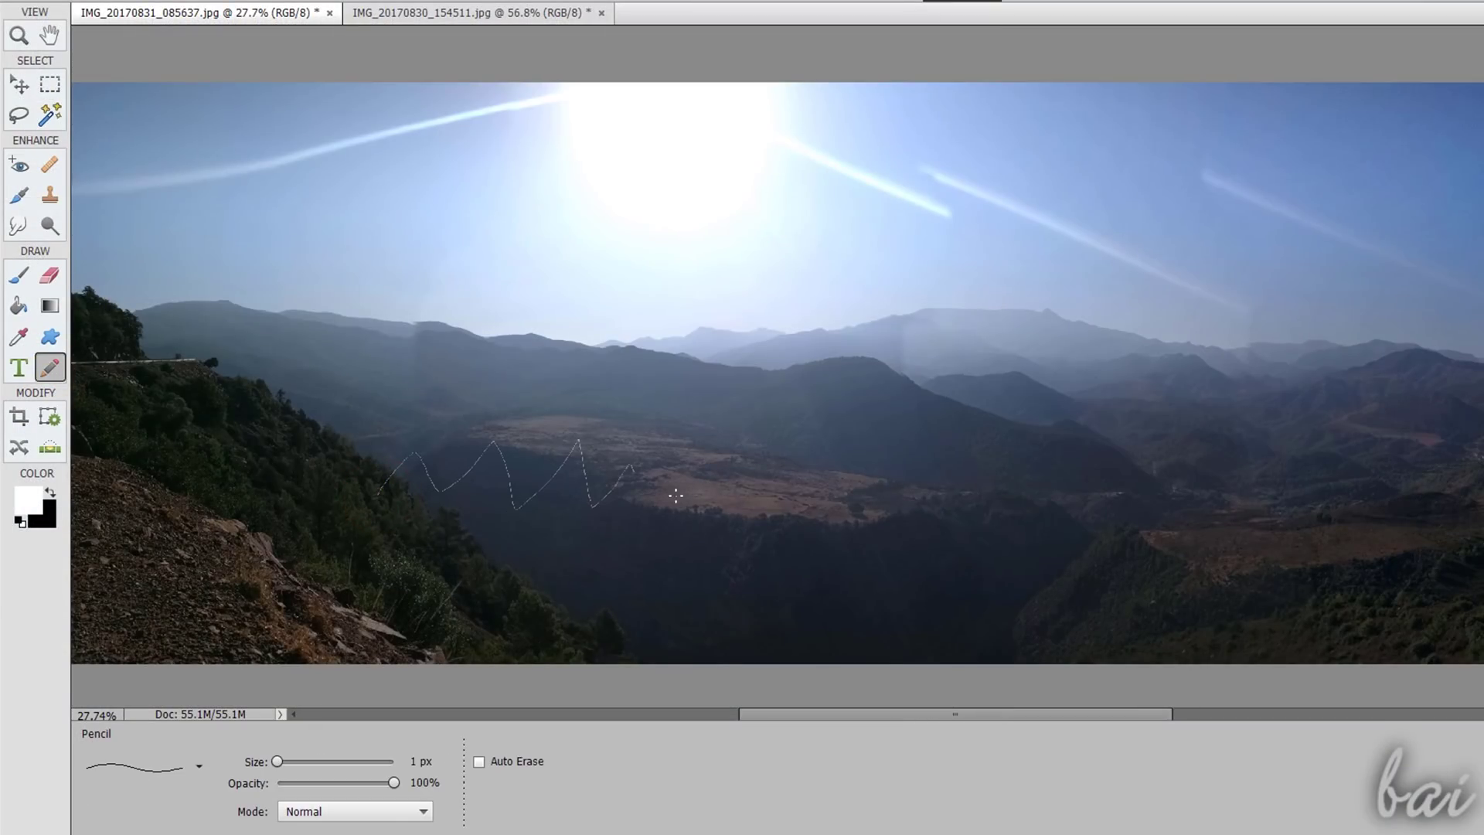
left_click(20, 279)
left_click(371, 794)
left_click_drag(363, 796, 338, 794)
mouse_move(360, 526)
left_mouse_down()
mouse_move(406, 511)
mouse_move(558, 550)
mouse_move(753, 565)
left_mouse_up()
- Set the foreground colour to bright red and paint a red wavy stroke below the white one
left_click(33, 510)
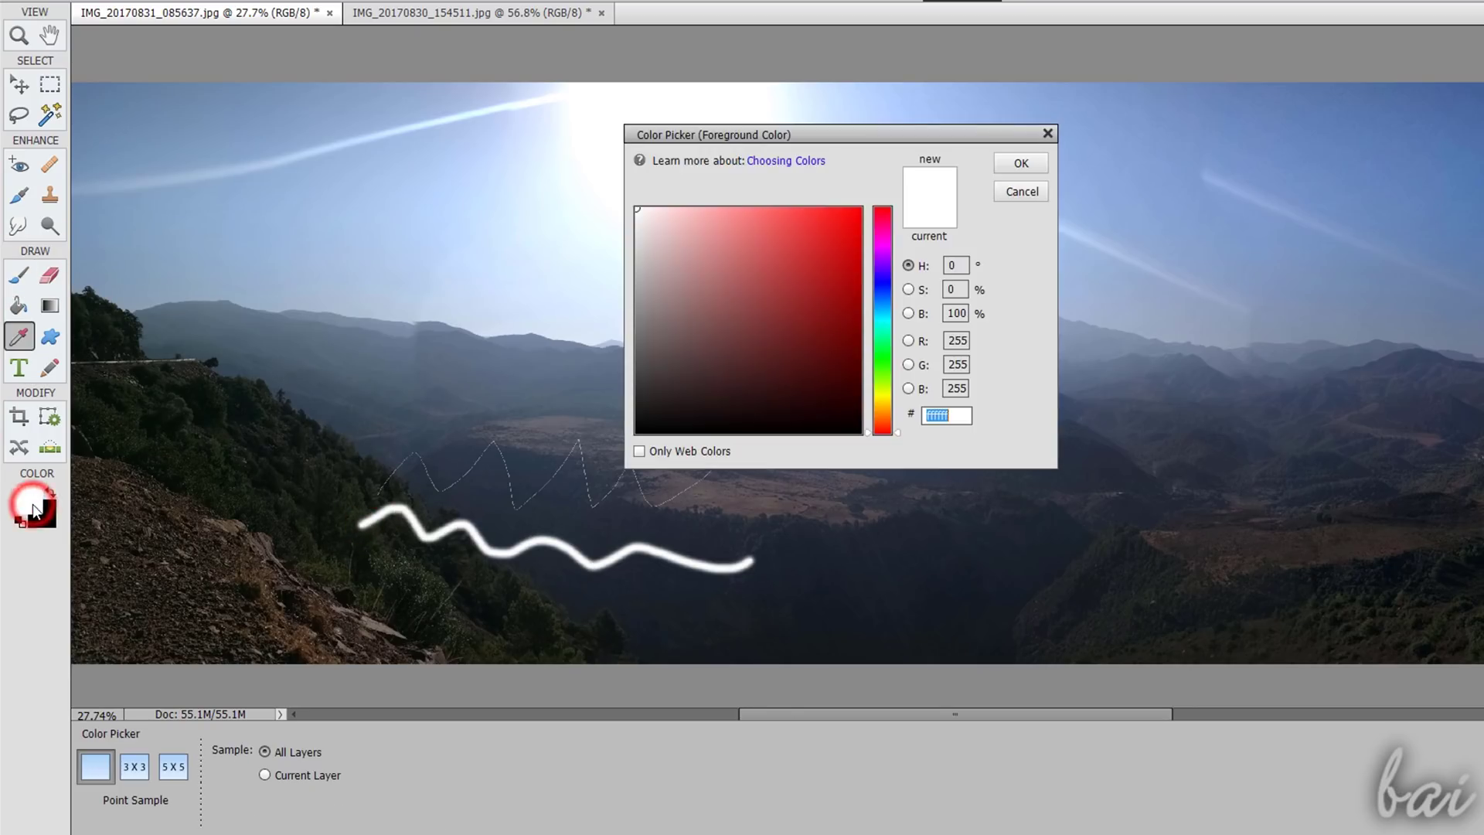
left_click(860, 212)
left_click(1021, 162)
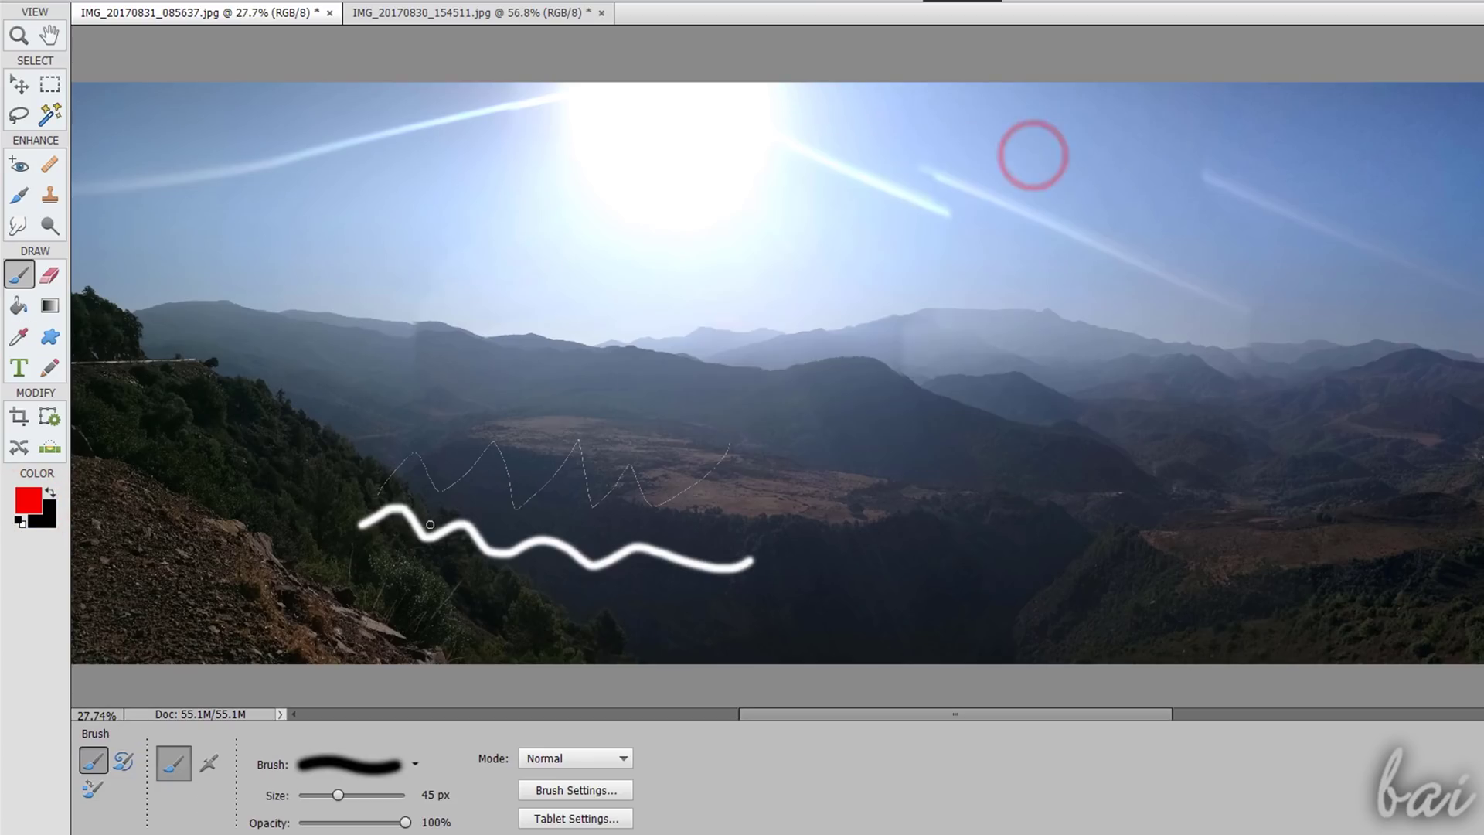
mouse_move(355, 568)
left_mouse_down()
mouse_move(411, 557)
mouse_move(618, 607)
mouse_move(738, 599)
left_mouse_up()
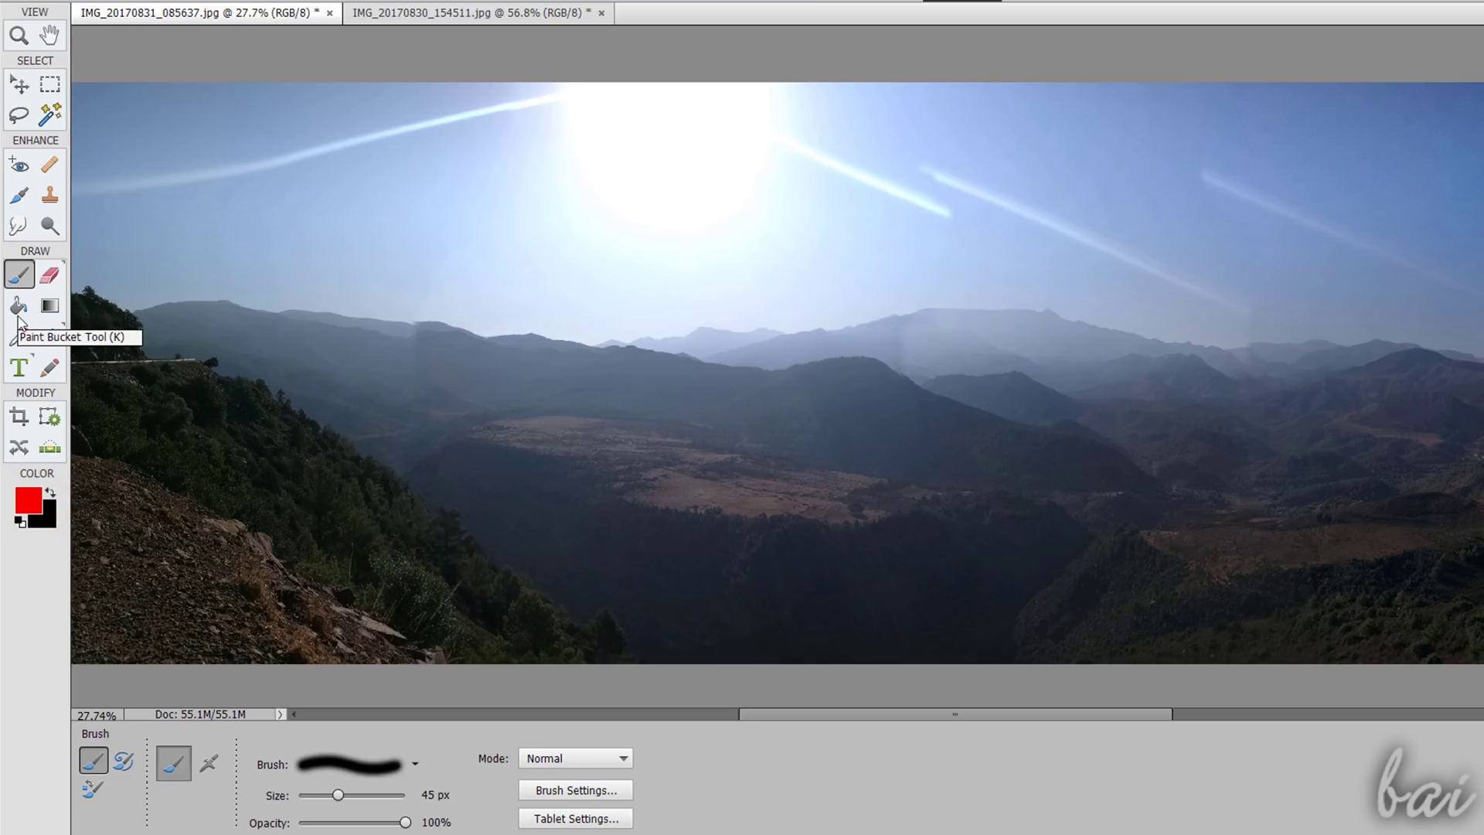
- Fill the foreground hillside and the distant valley with red using the Paint Bucket
left_click(20, 311)
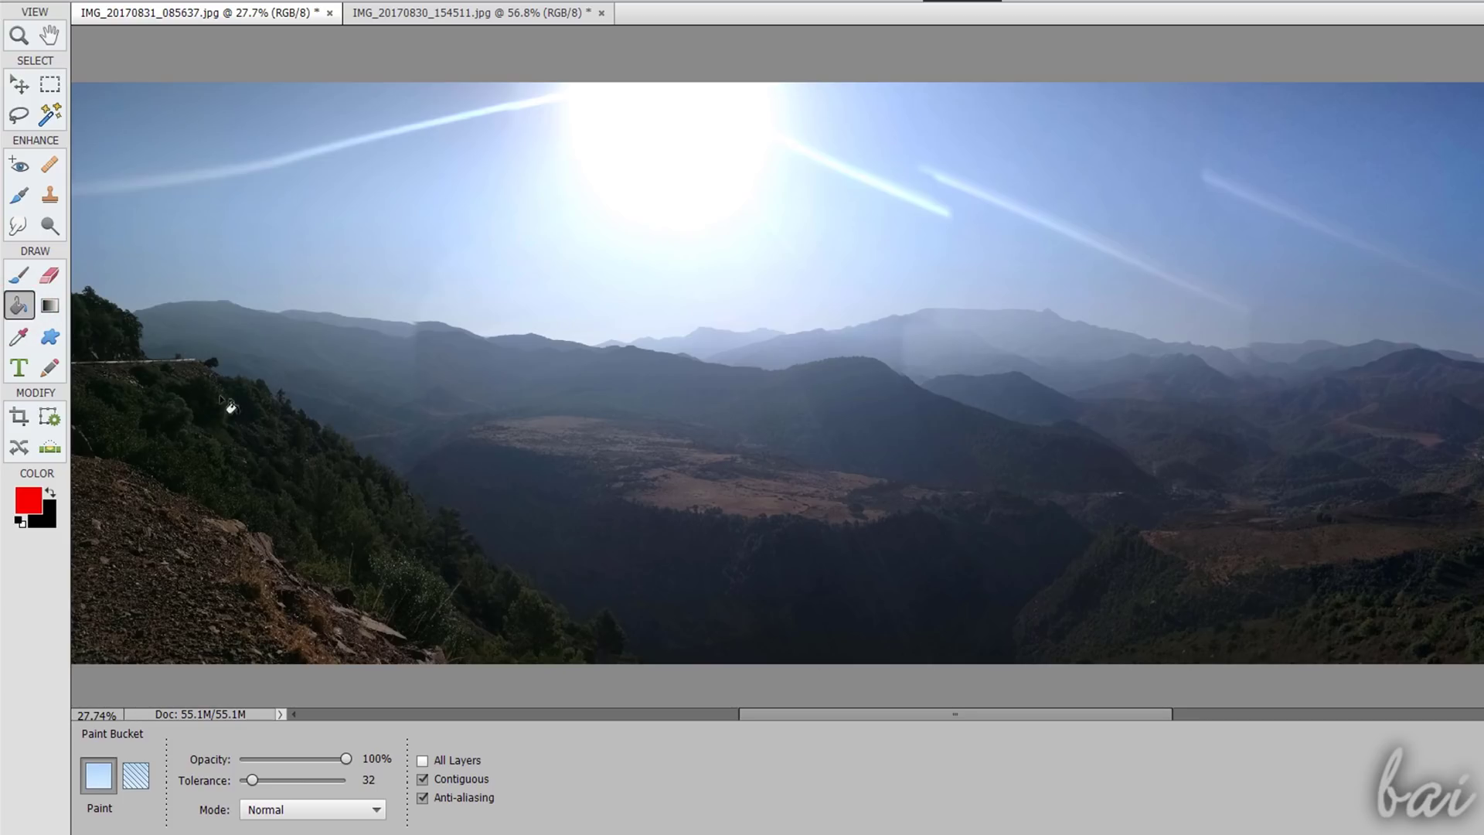
left_click(303, 479)
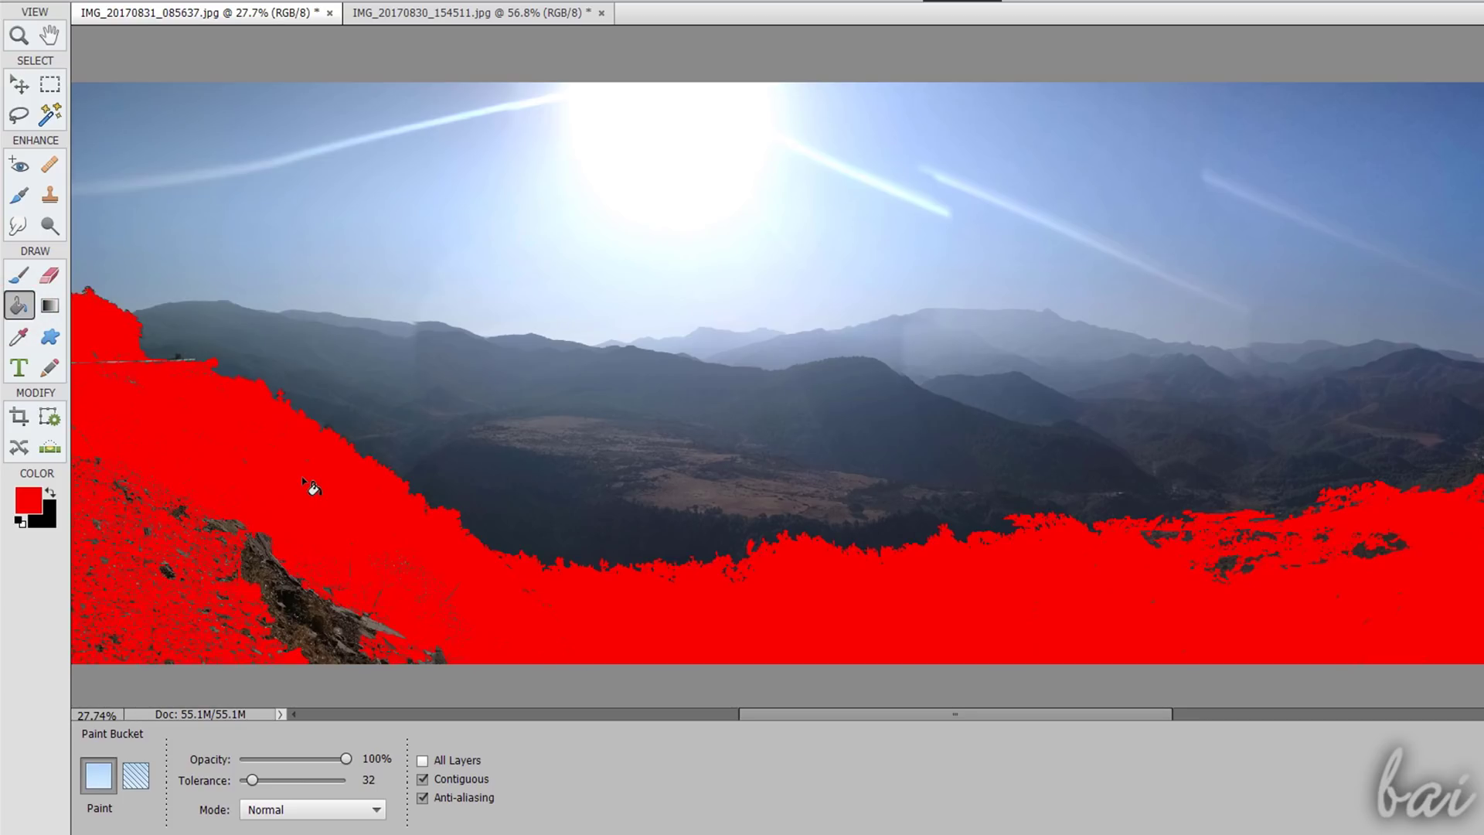
left_click(1266, 453)
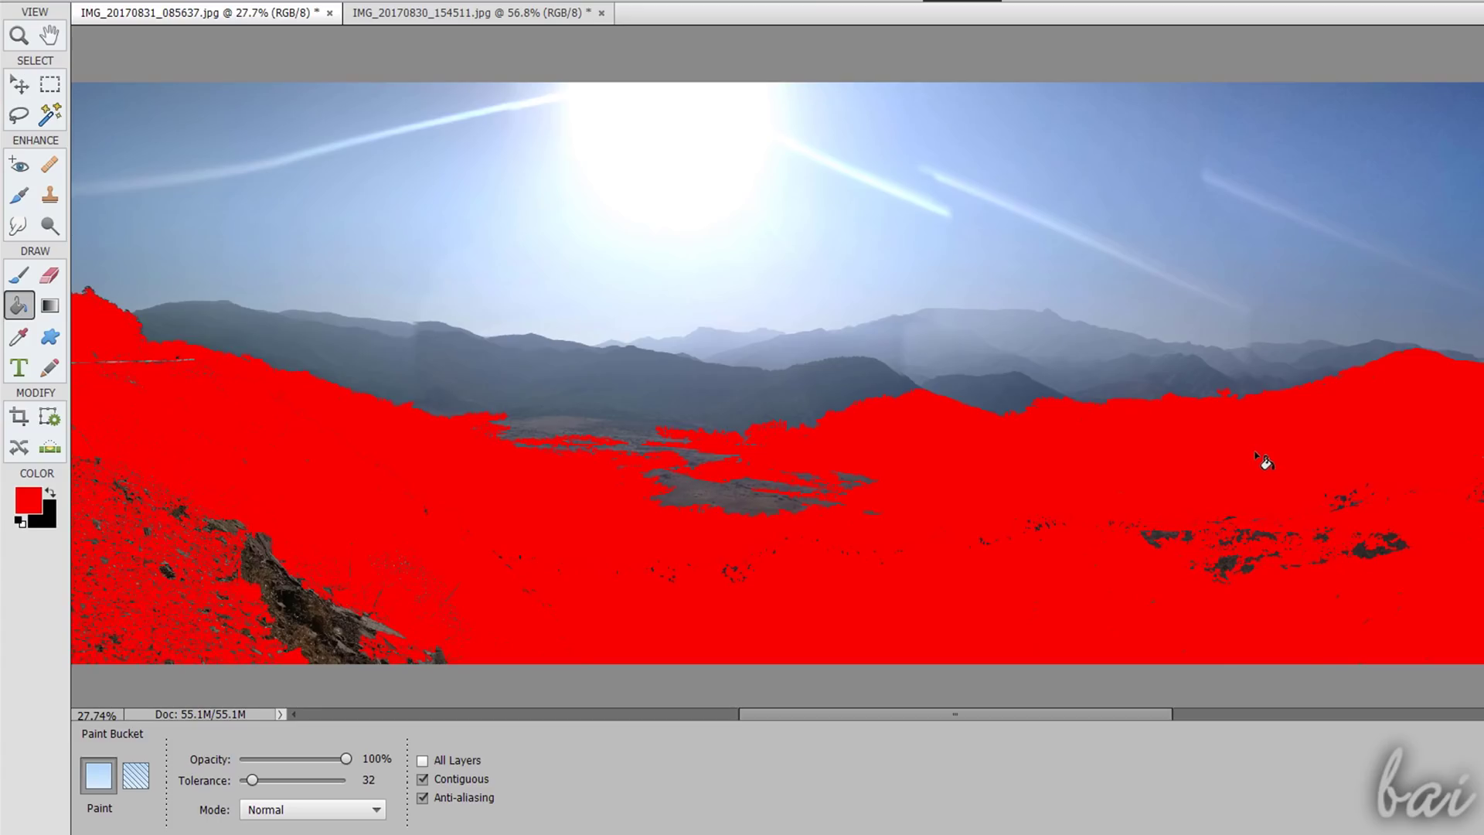
- Undo the red fills and draw a red Snowflake custom shape above the central mountains
key("ctrl+z")
key("ctrl+z")
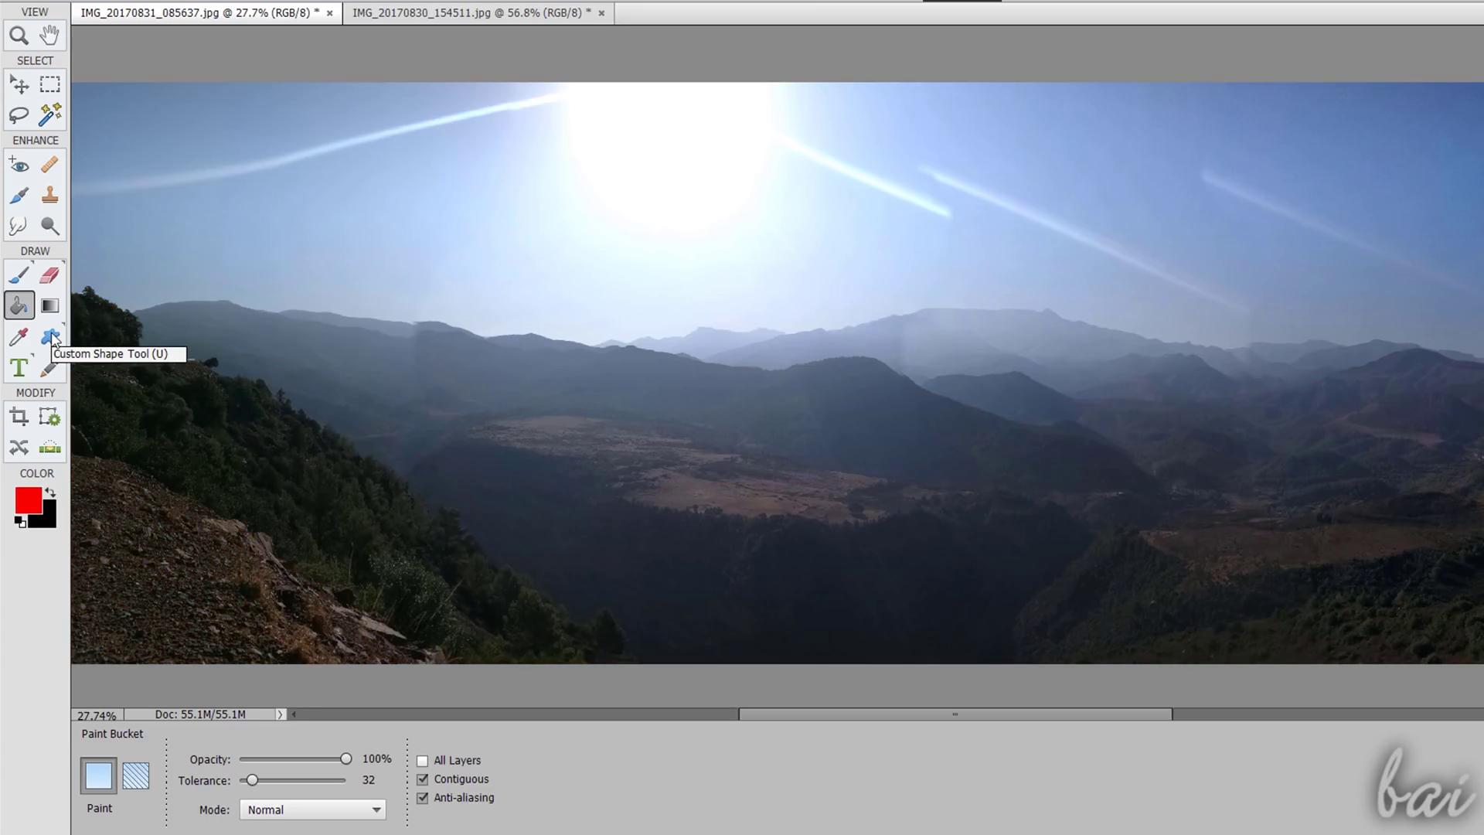
left_click(50, 336)
left_click(247, 771)
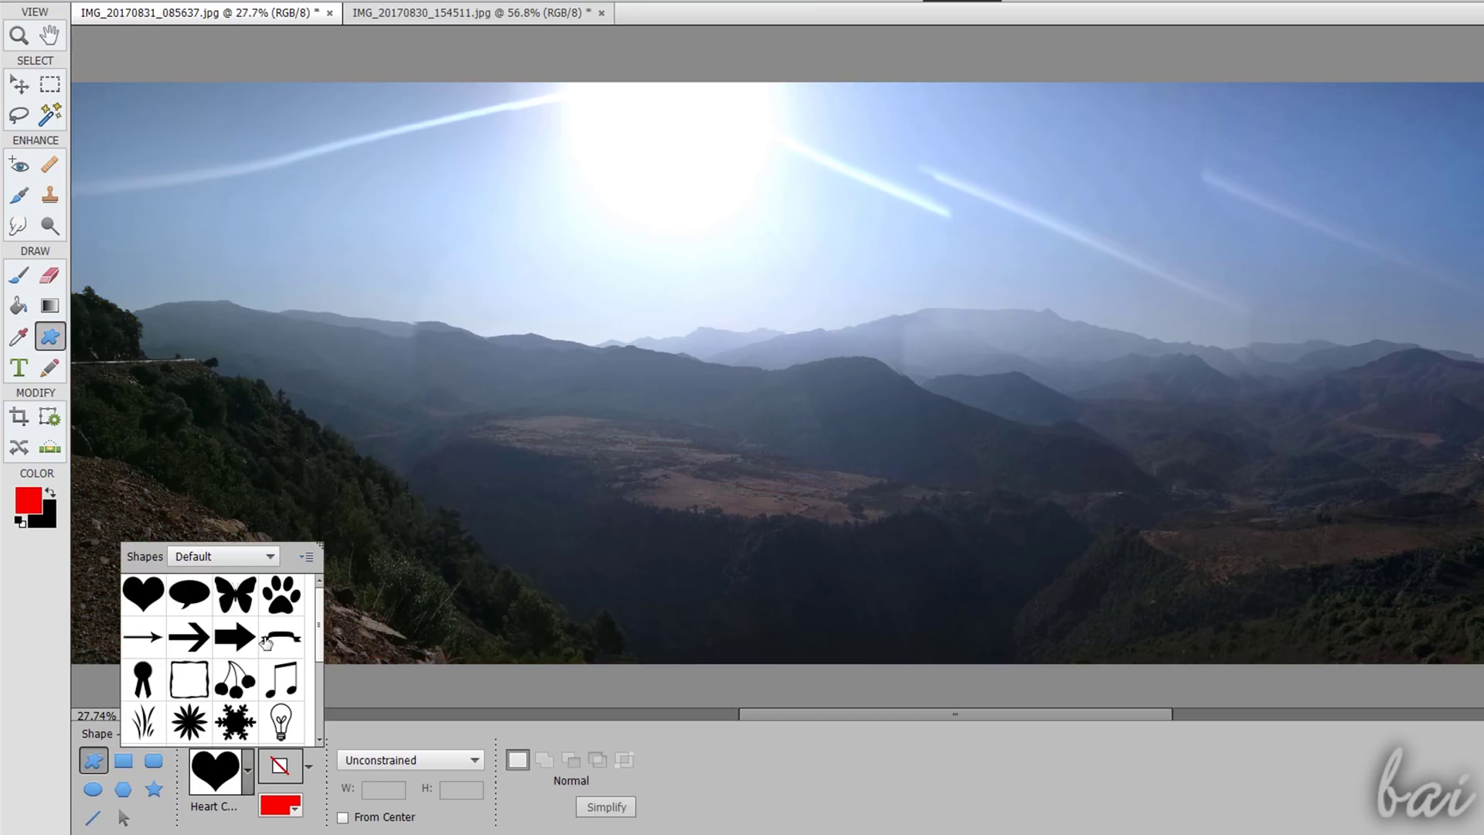
left_click(232, 722)
left_click(332, 728)
left_click_drag(898, 444, 1110, 262)
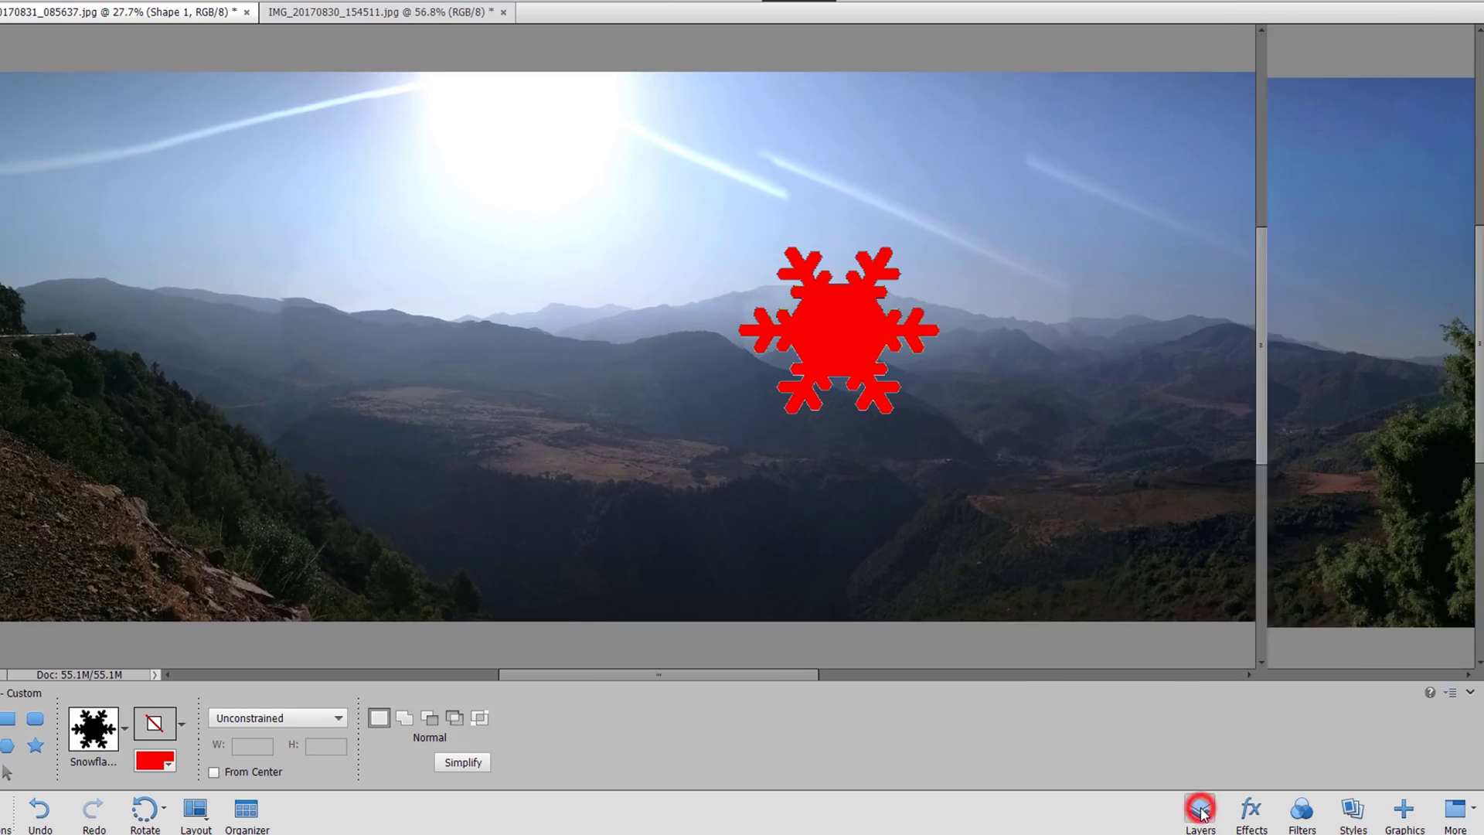
- On the Shape 1 layer, simplify the shape and erase a diagonal band through the snowflake
left_click(1200, 811)
left_click(1389, 82)
left_click(1391, 61)
left_click(60, 347)
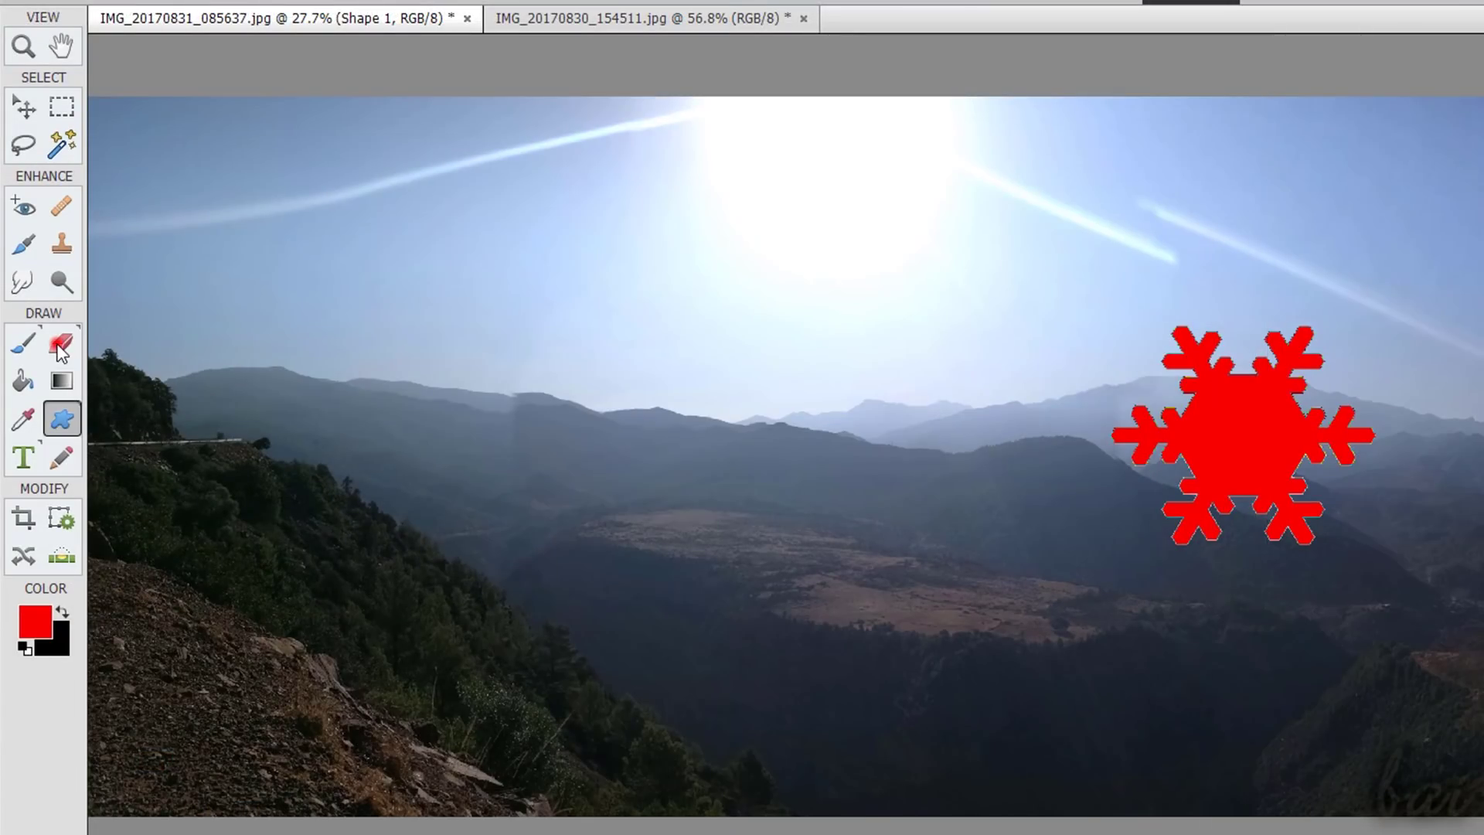
left_click(1024, 511)
left_click(1005, 387)
left_click_drag(1210, 452, 1347, 383)
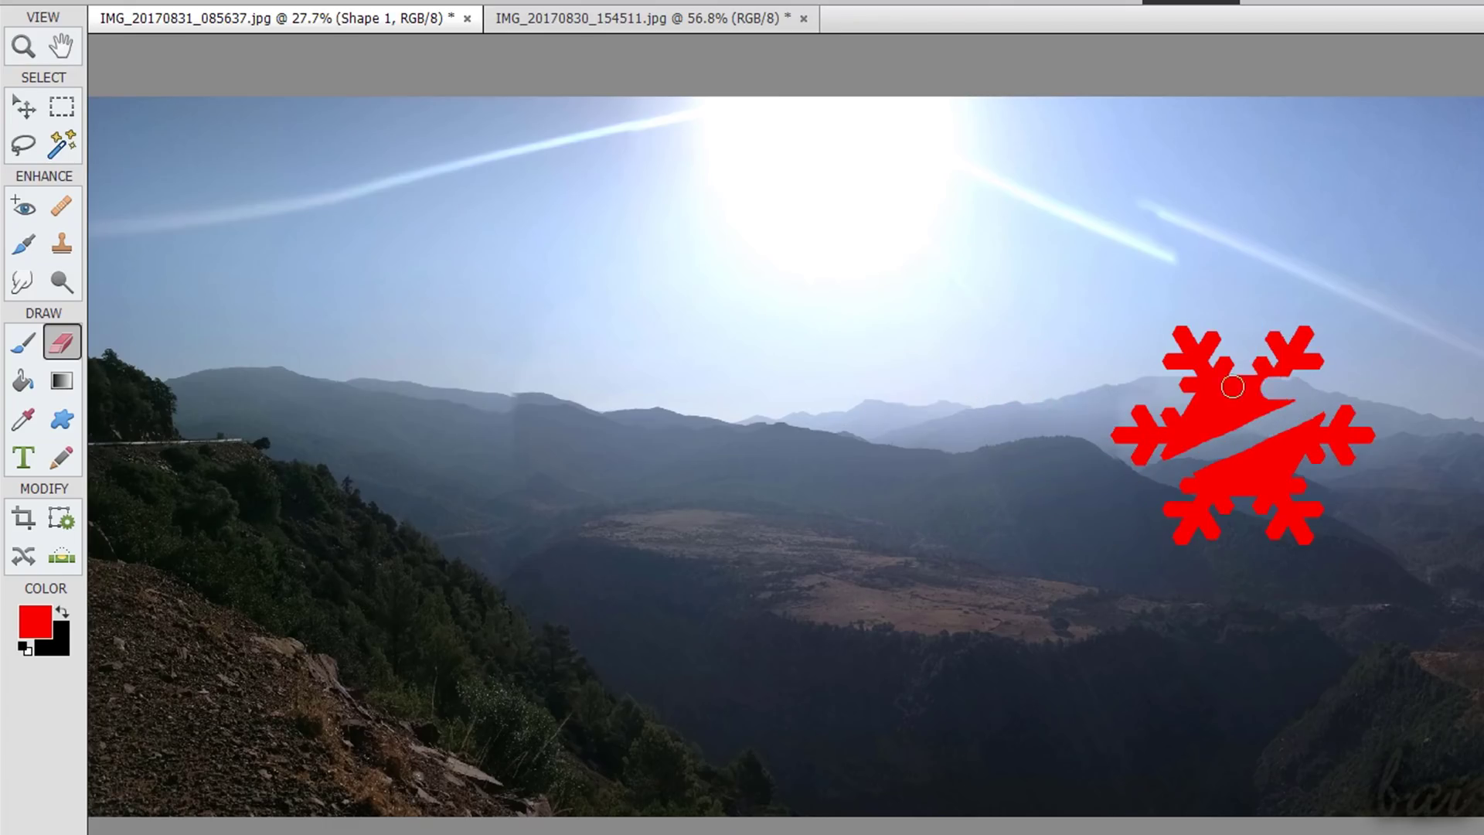
left_click_drag(1213, 383, 1180, 359)
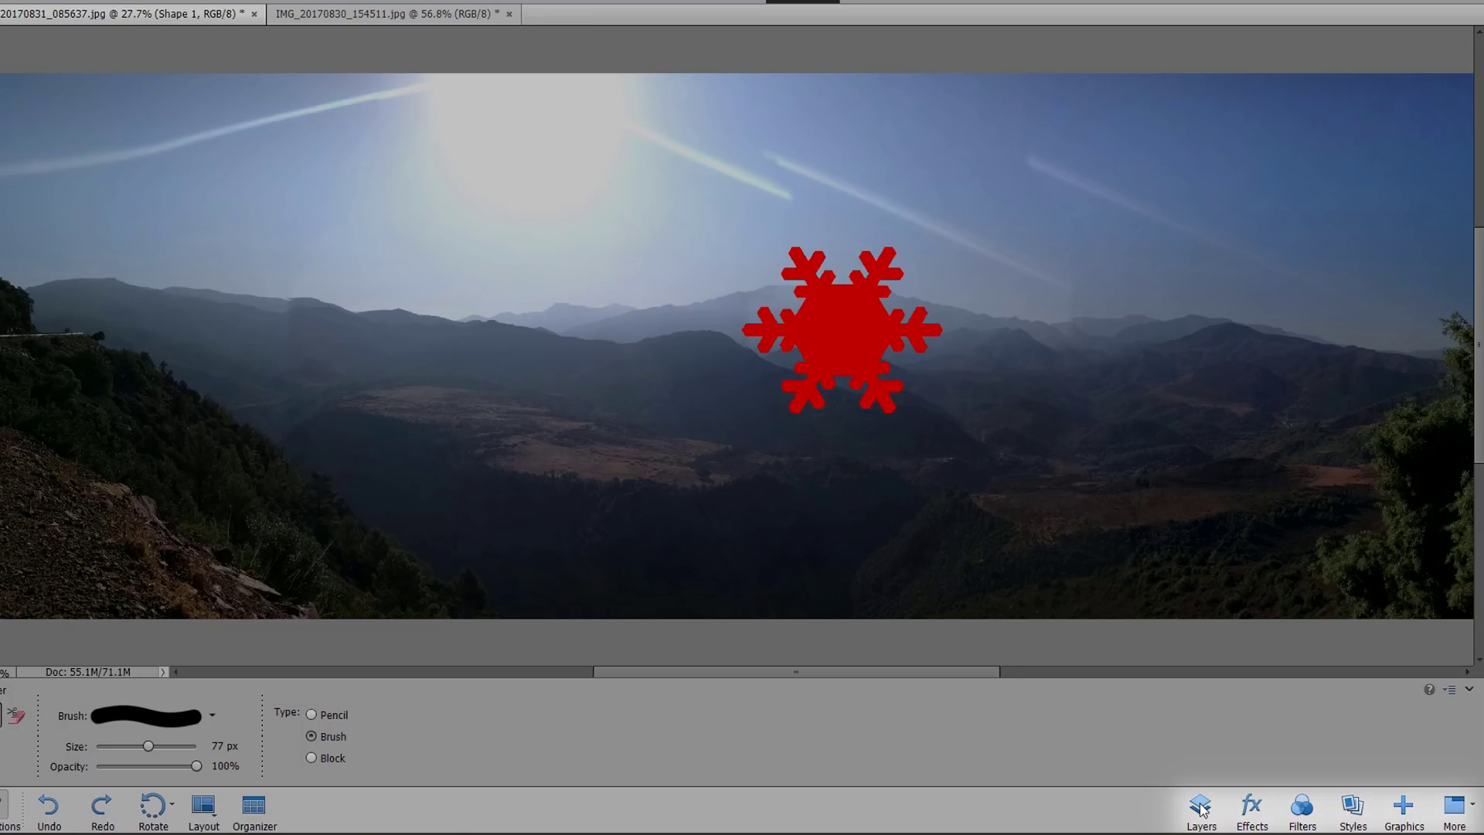
- Sweep the hue through its full range and lower the saturation to -25
left_click(1200, 808)
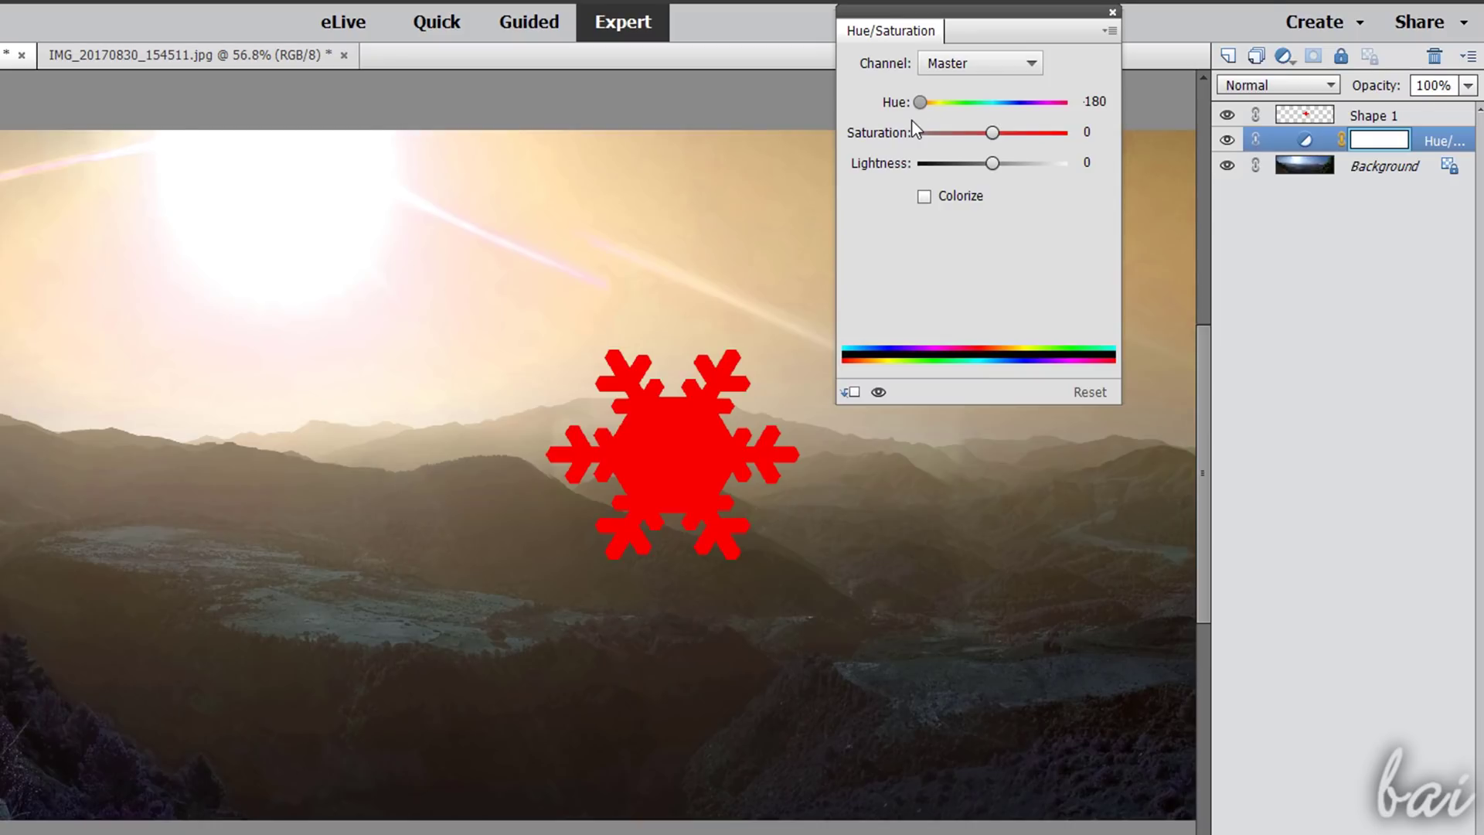
left_click_drag(919, 102, 1058, 121)
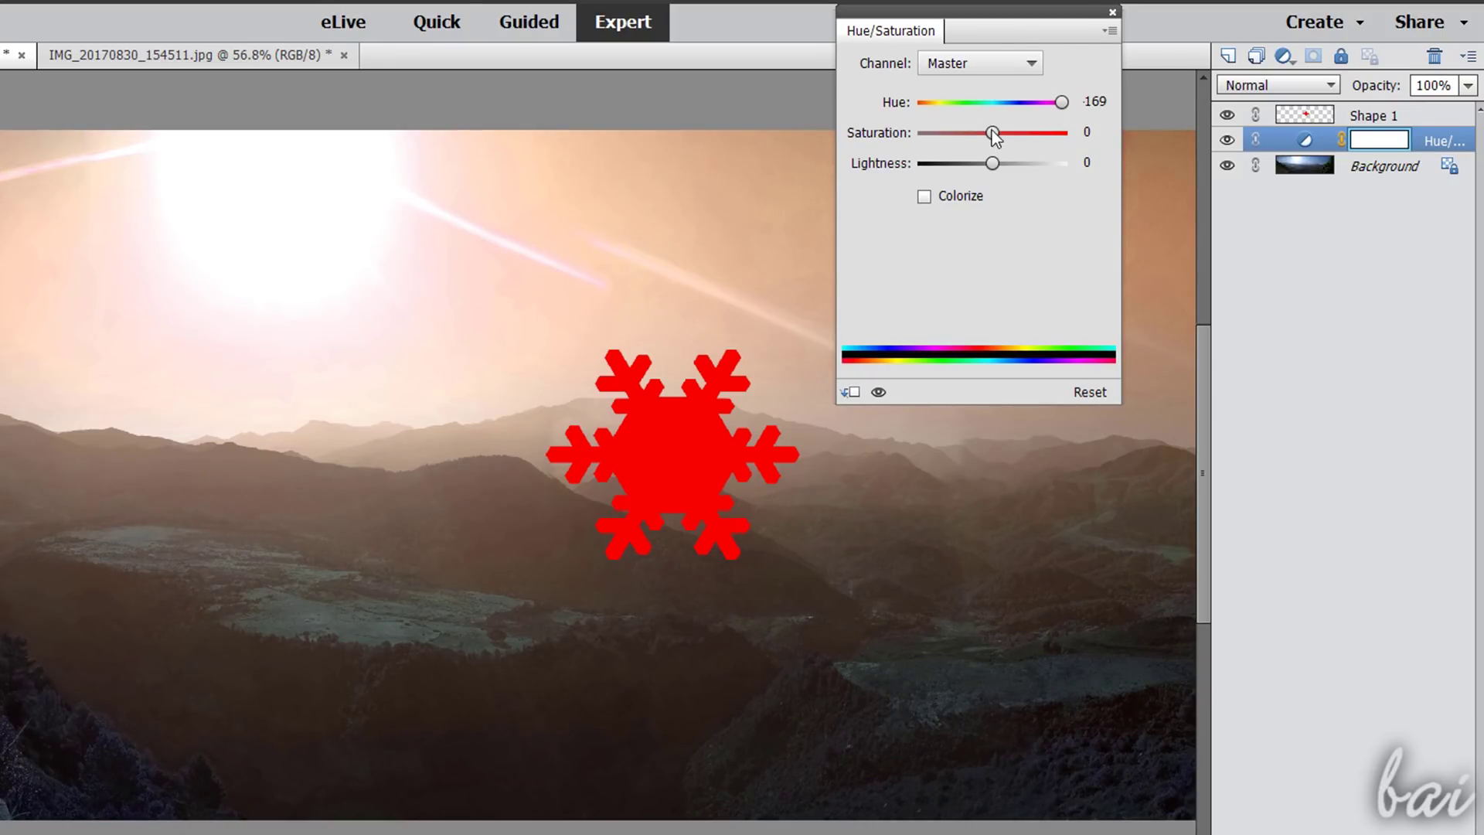
left_click_drag(992, 131, 990, 138)
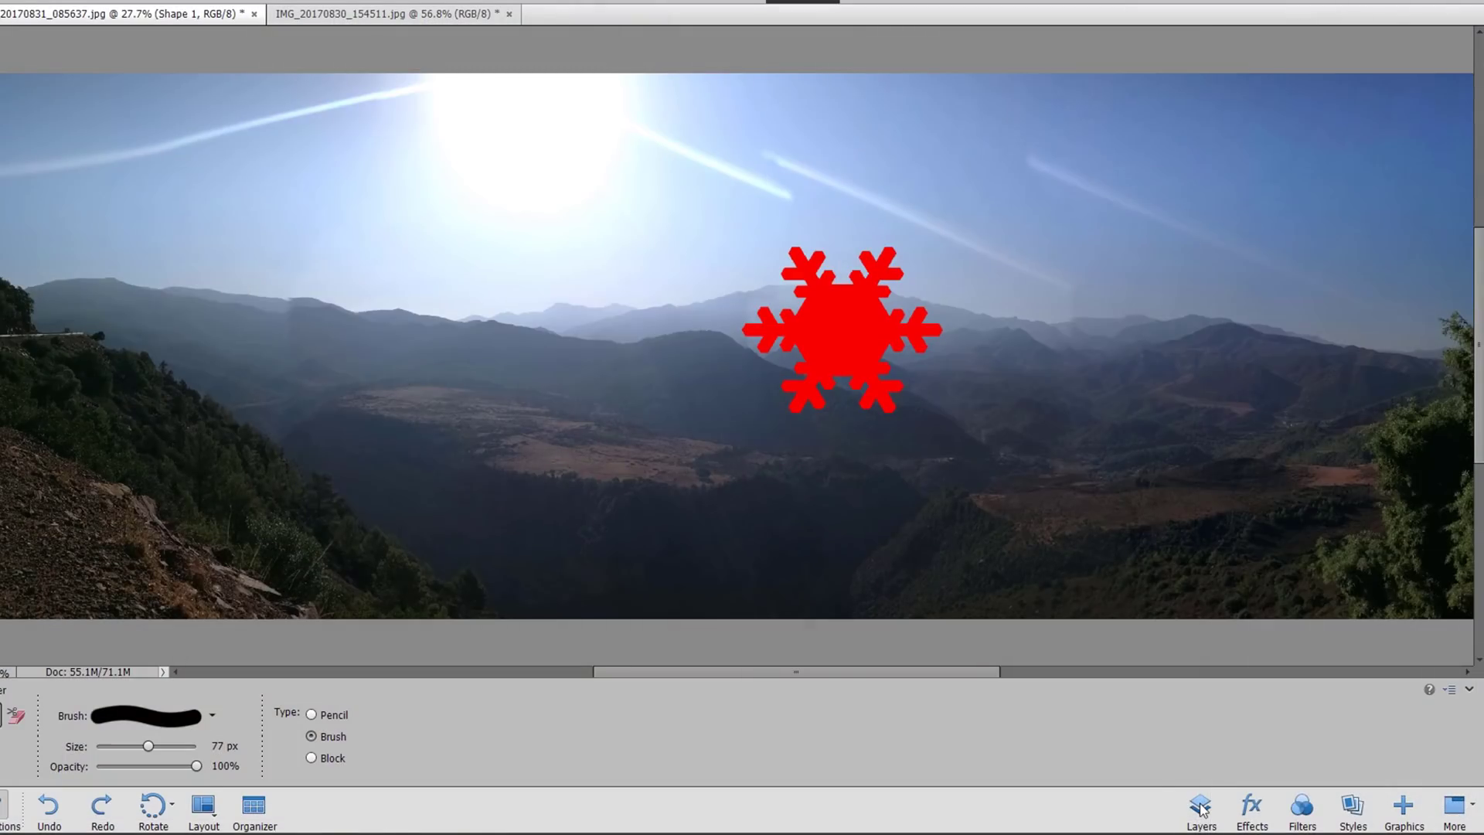
- In the layers list, select Background, then Shape 1, then Background again
left_click(1200, 806)
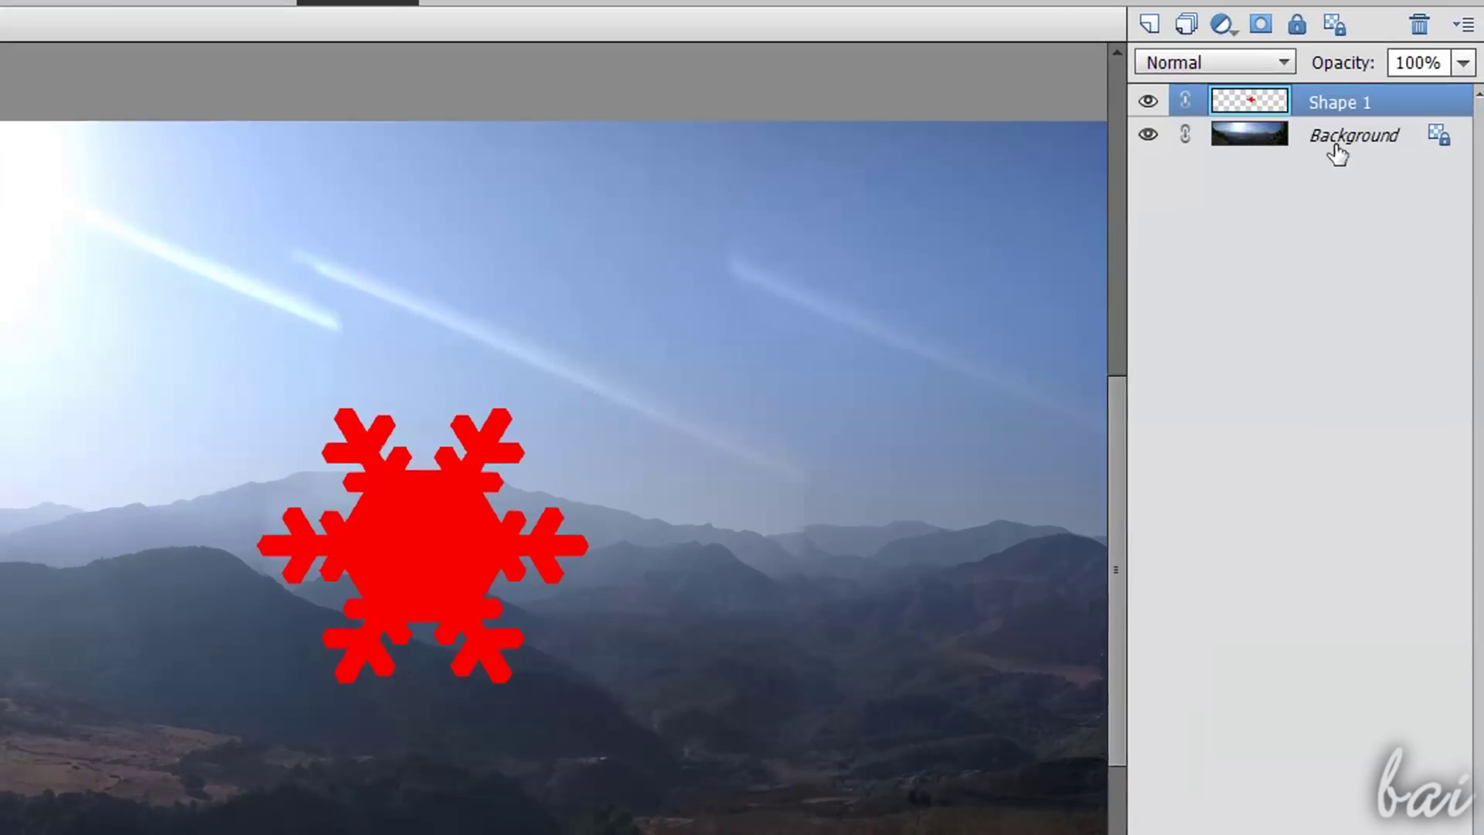
left_click(1395, 84)
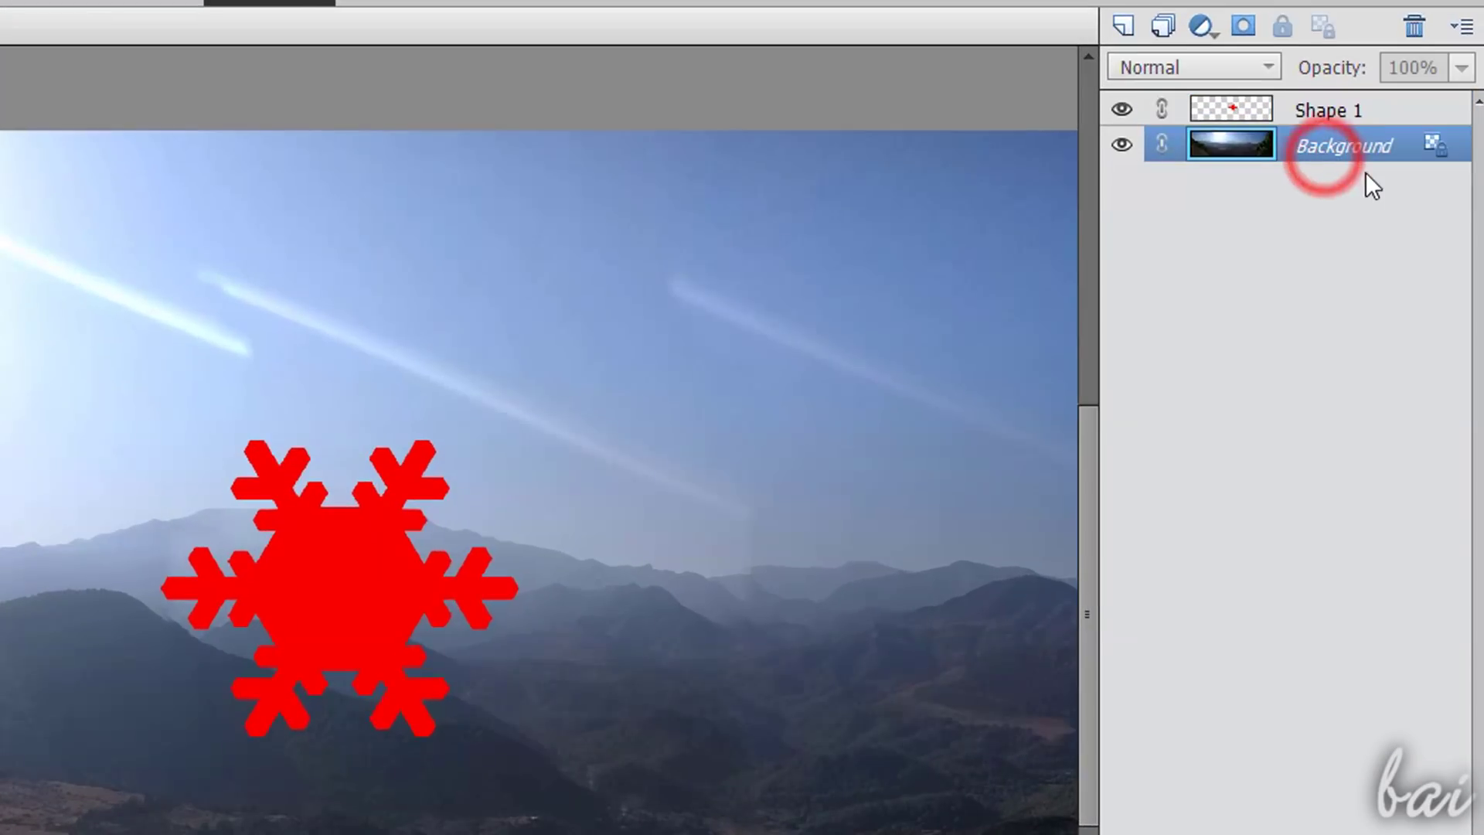
left_click(1347, 118)
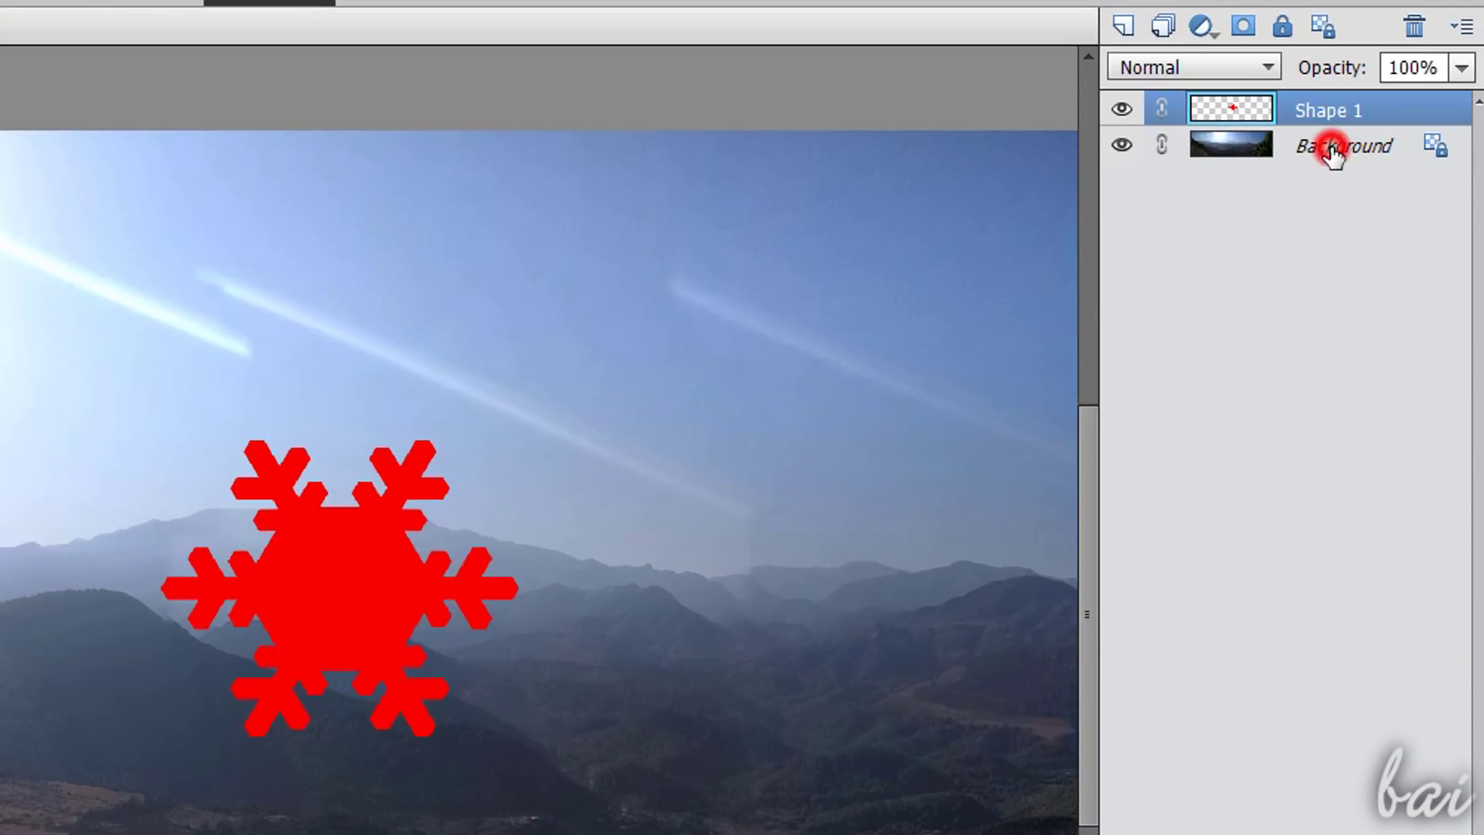
left_click(1334, 153)
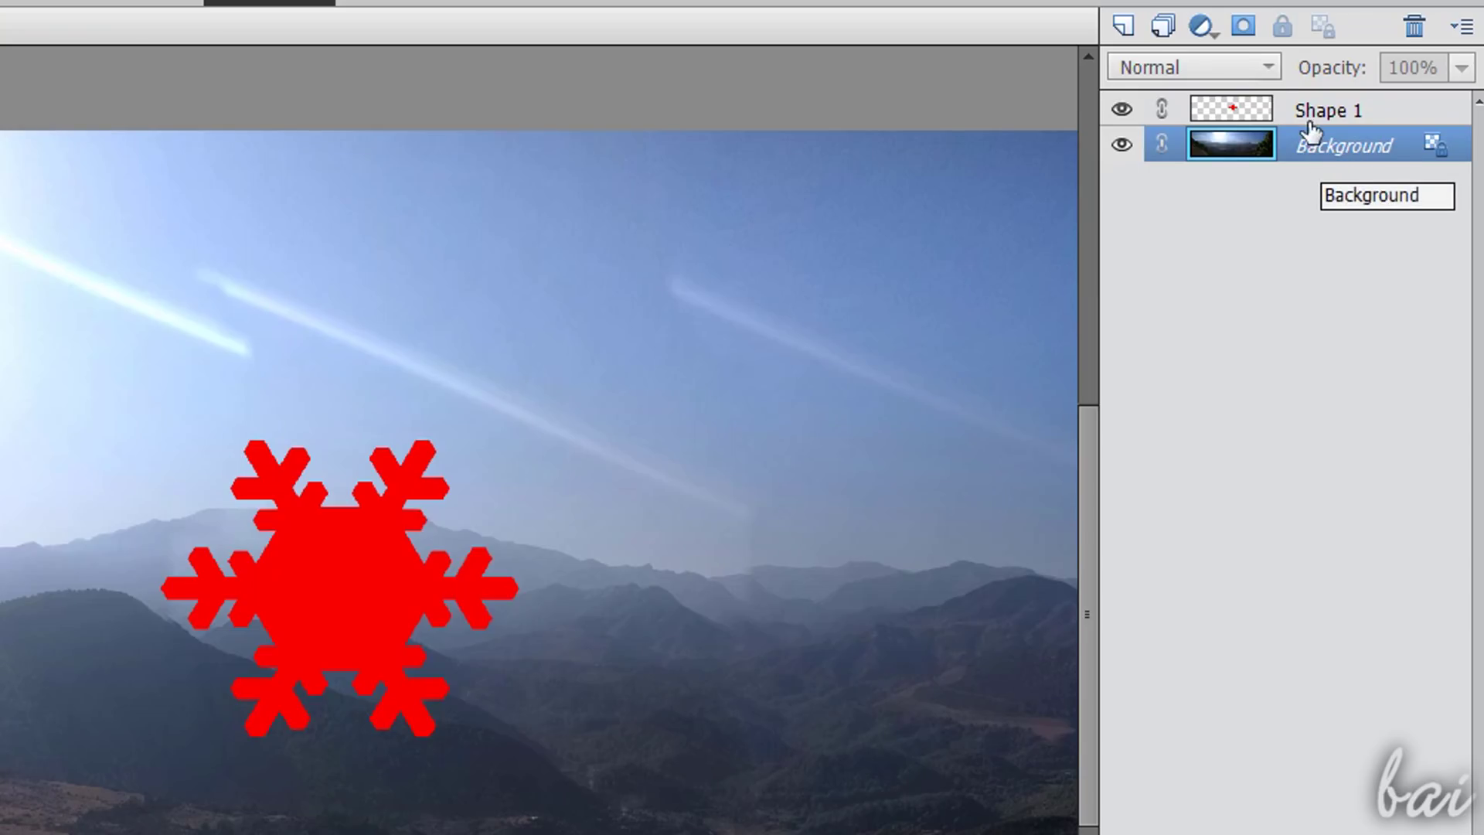
- Add a Hue/Saturation adjustment layer and experiment with its hue, contrast and saturation (+19) sliders
left_click(1201, 28)
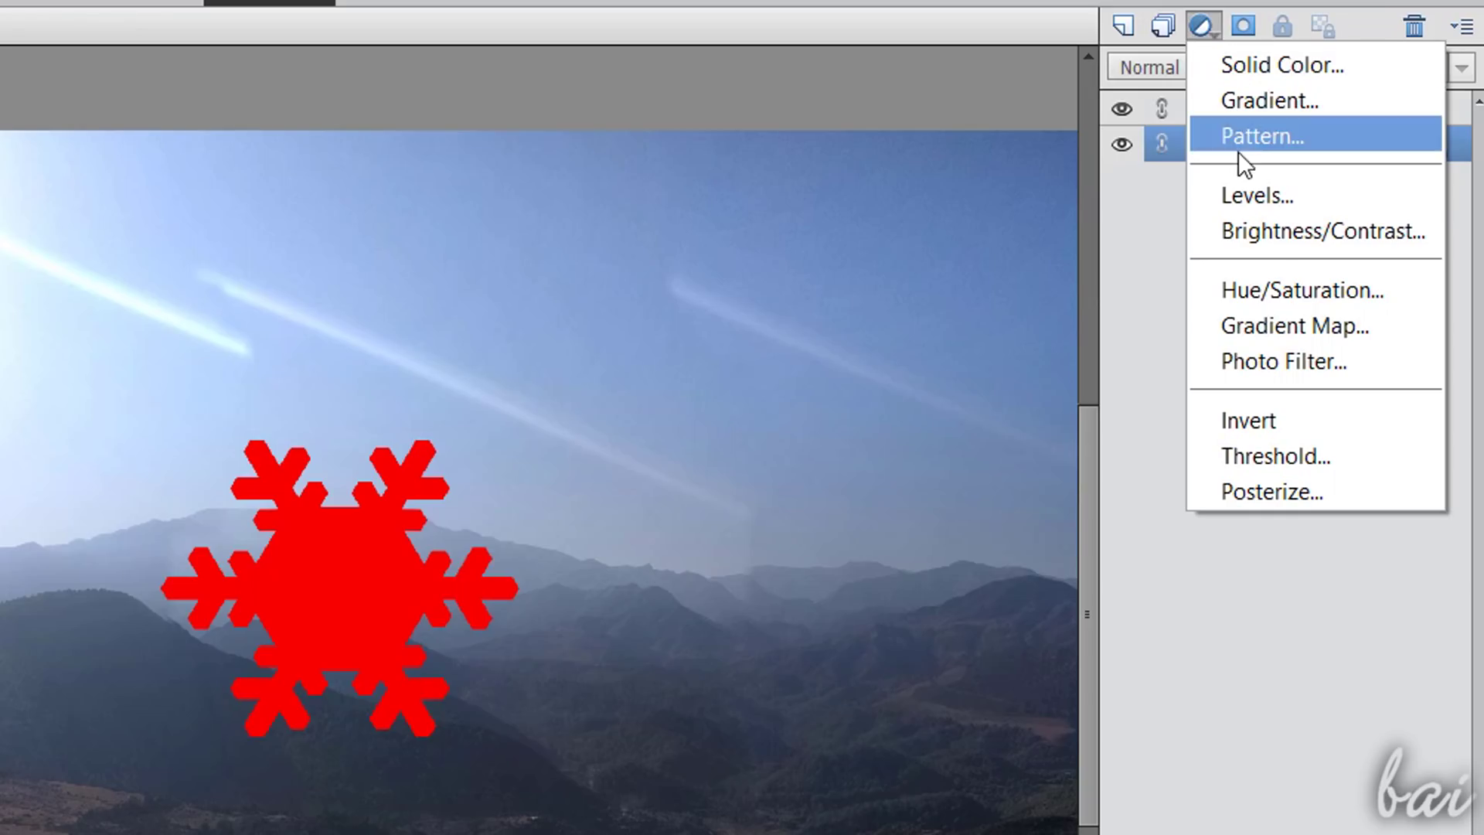
left_click(1264, 290)
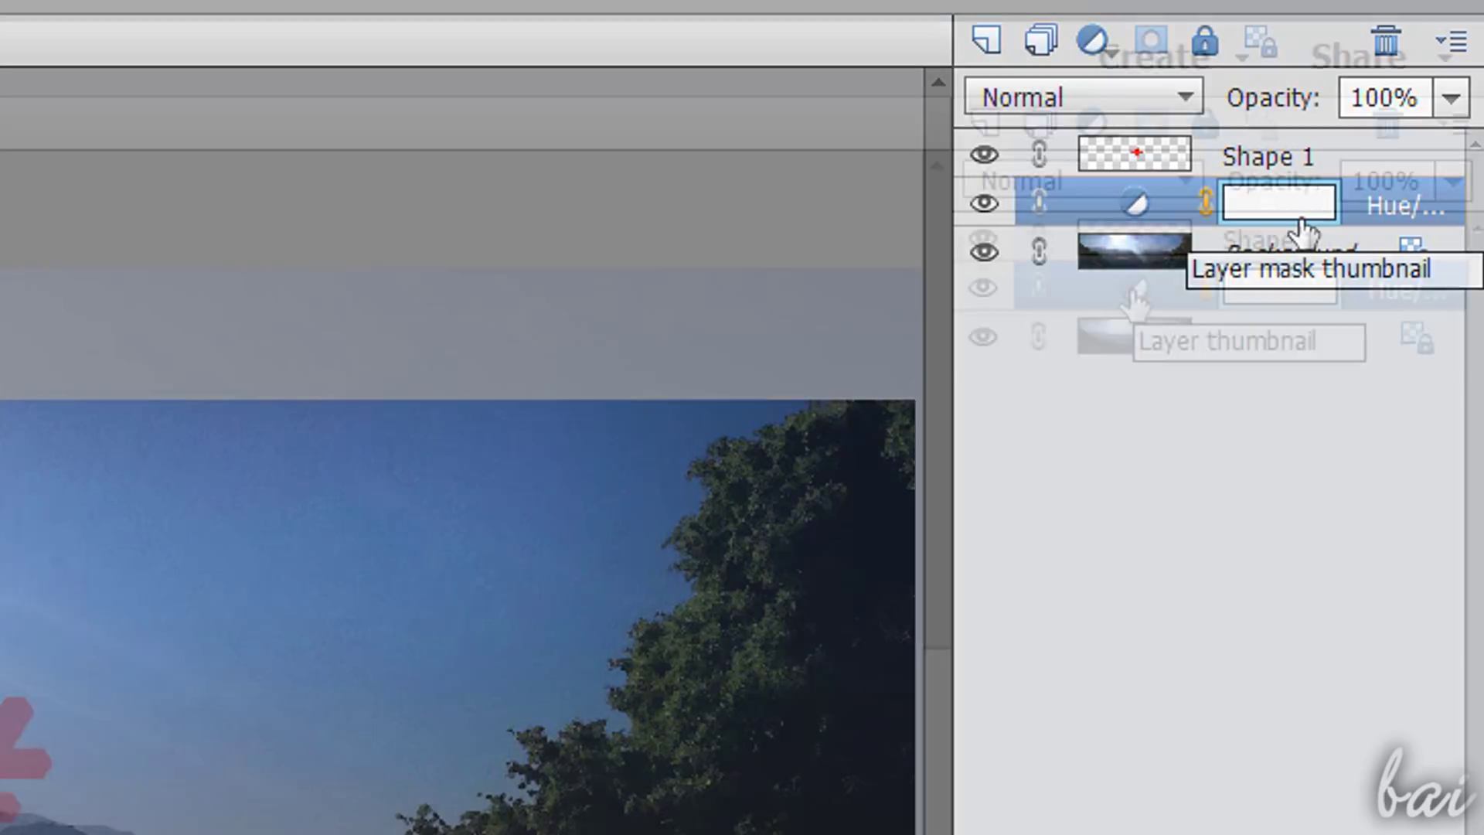
double_click(1136, 288)
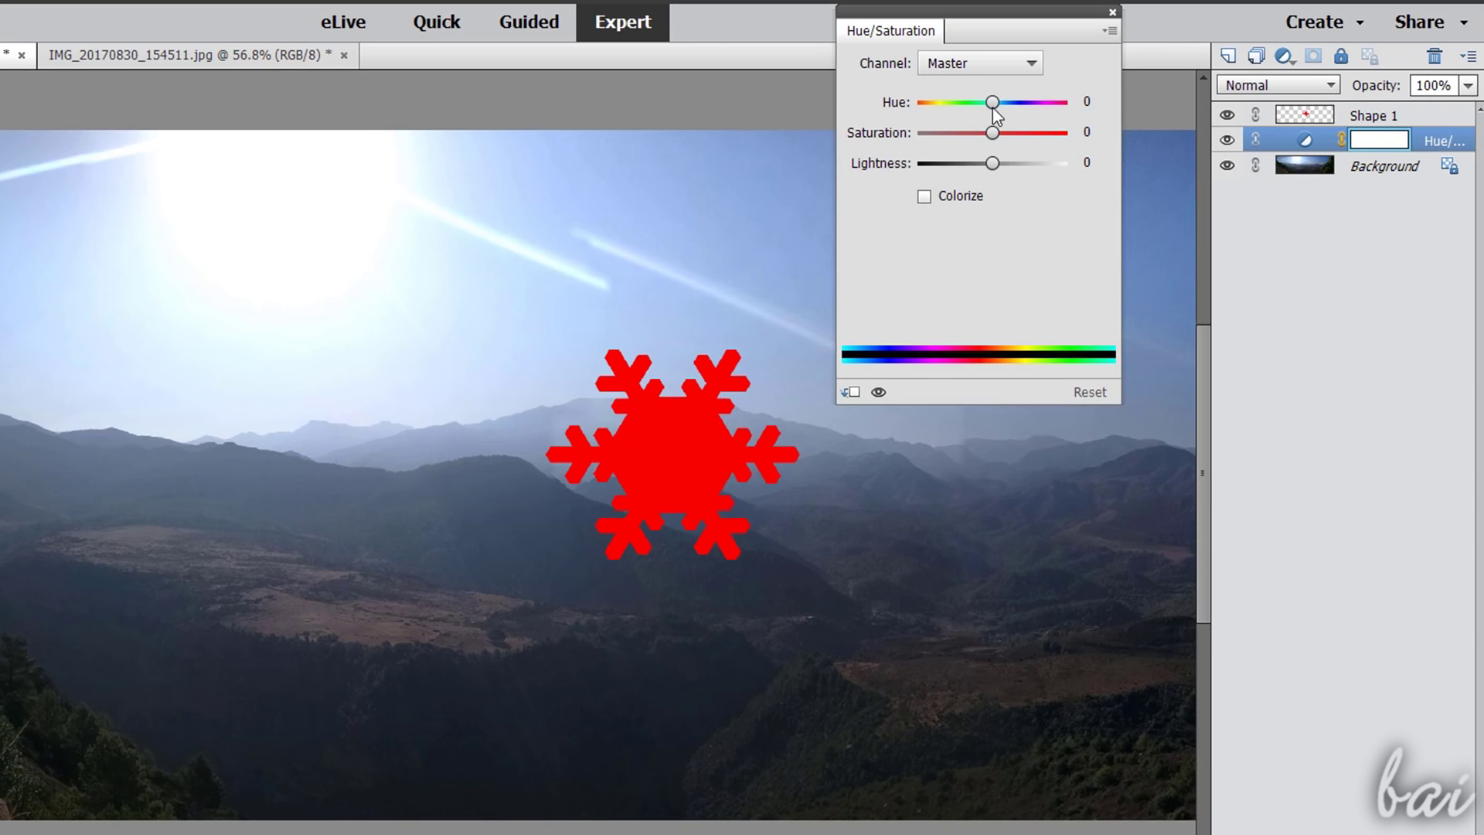
left_click_drag(525, 214, 558, 227)
left_click_drag(1009, 108, 960, 113)
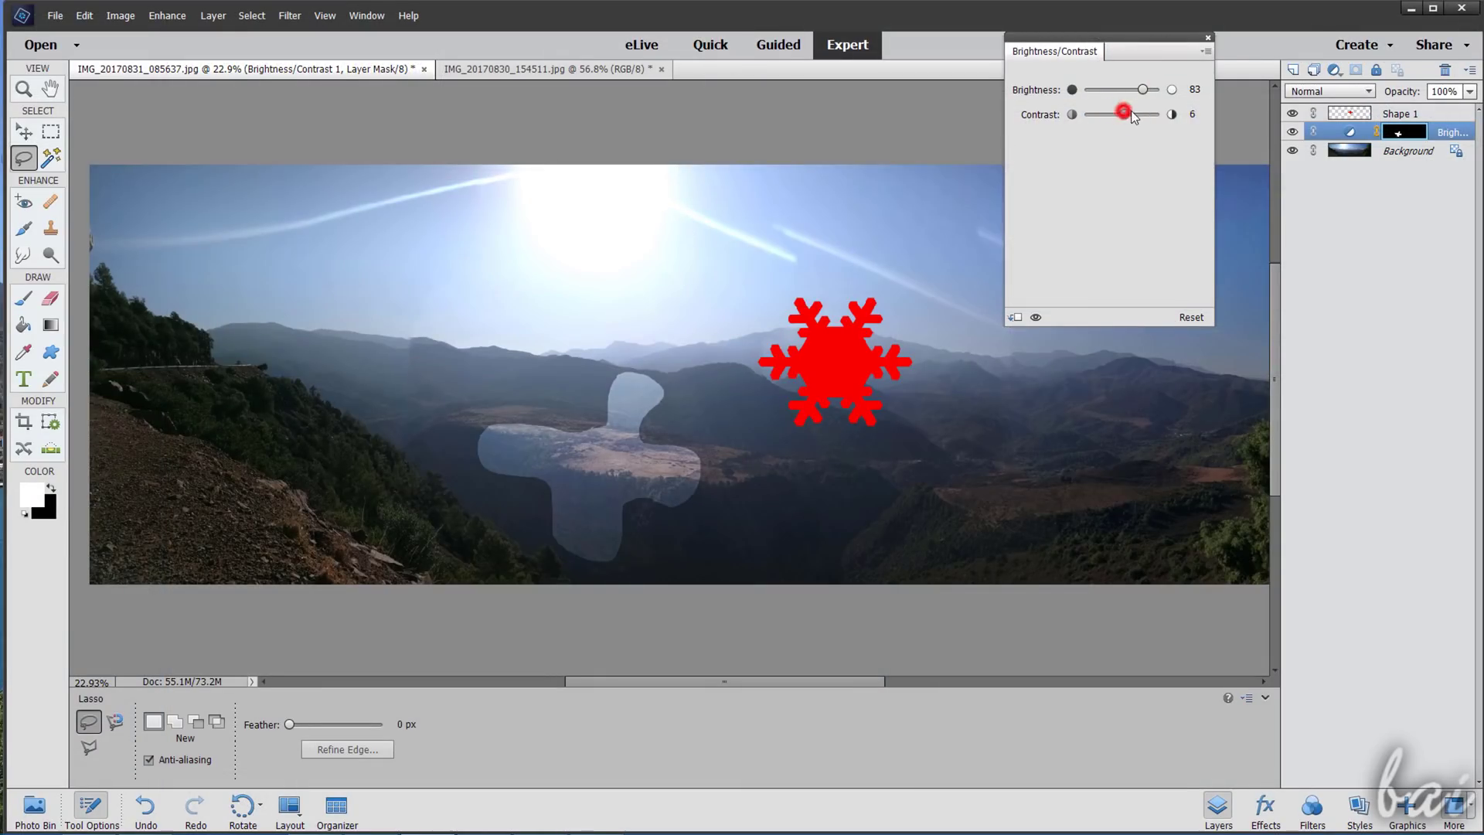
mouse_move(1130, 112)
left_mouse_down()
mouse_move(1093, 115)
mouse_move(1150, 91)
left_mouse_up()
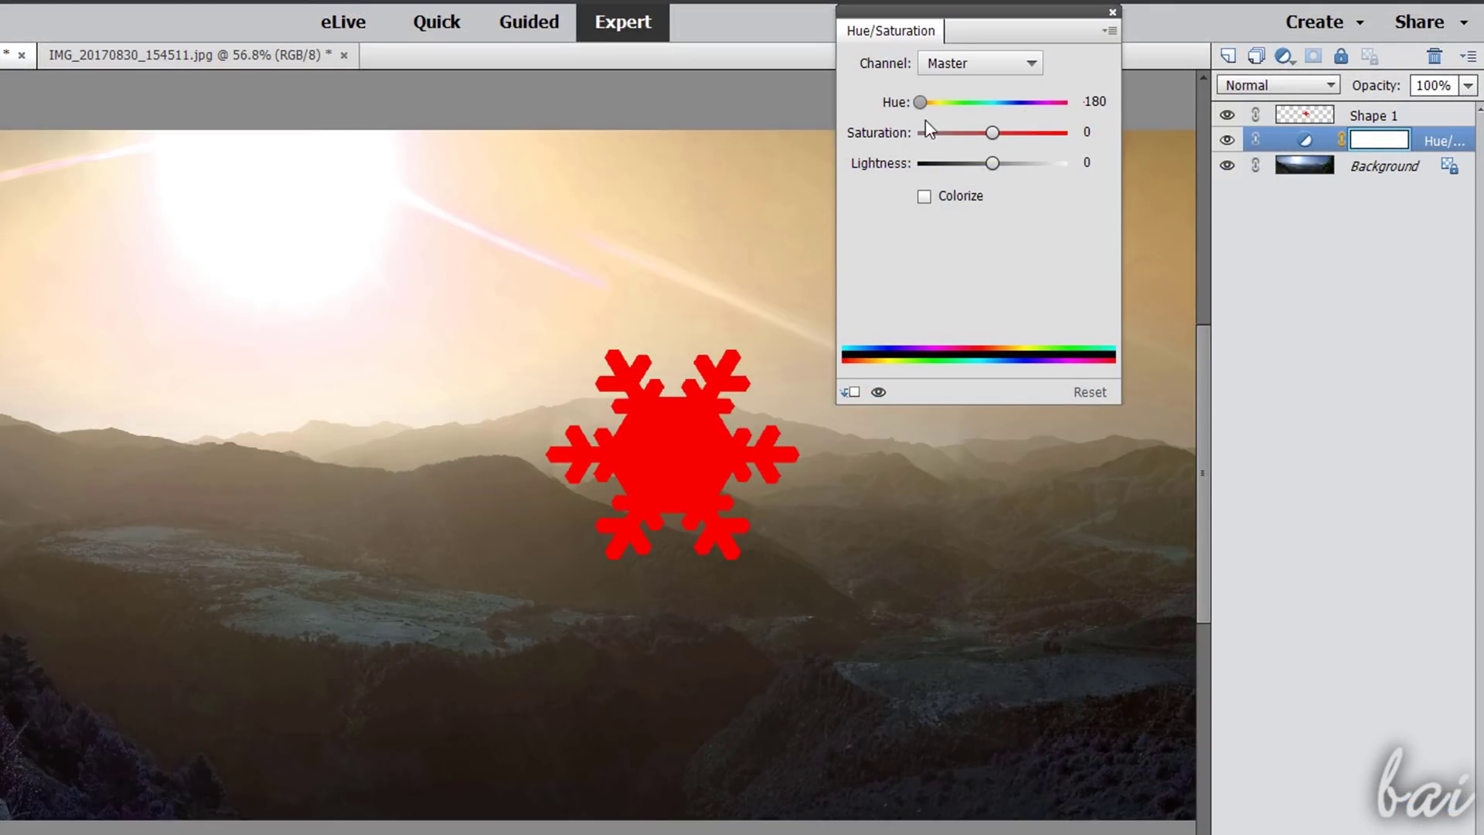
left_click_drag(925, 119, 989, 133)
left_click_drag(990, 133, 1017, 142)
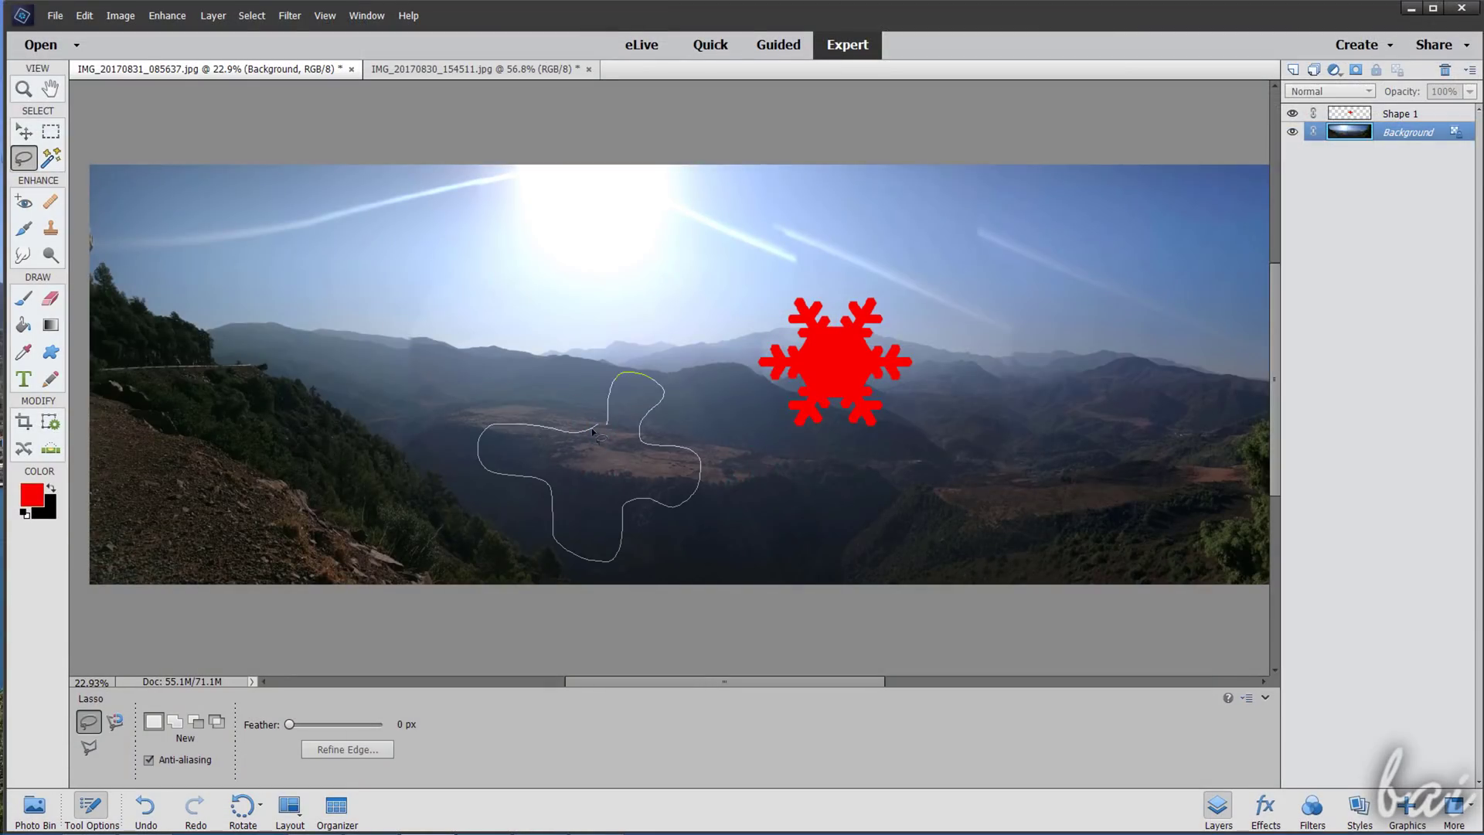
- Lasso a patch of the valley and add a Brightness/Contrast layer with brightness 83
left_click_drag(594, 431, 596, 433)
left_click(1334, 69)
left_click(1382, 174)
mouse_move(1128, 93)
left_mouse_down()
mouse_move(1146, 94)
mouse_move(1118, 116)
left_mouse_up()
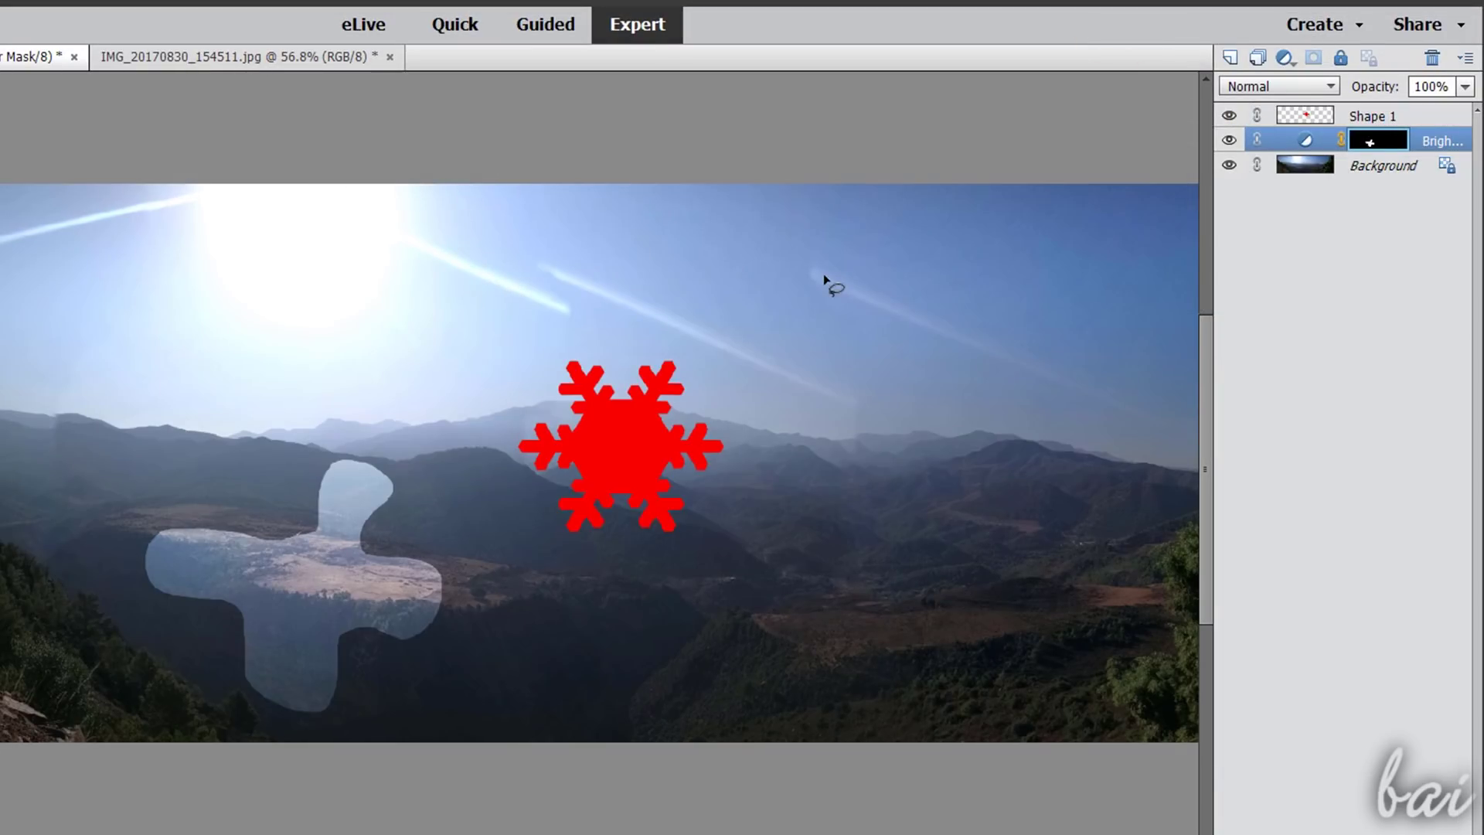
- Toggle the brightness and snowflake layers' visibility, then delete the Brightness/Contrast 1 layer
left_click(1230, 141)
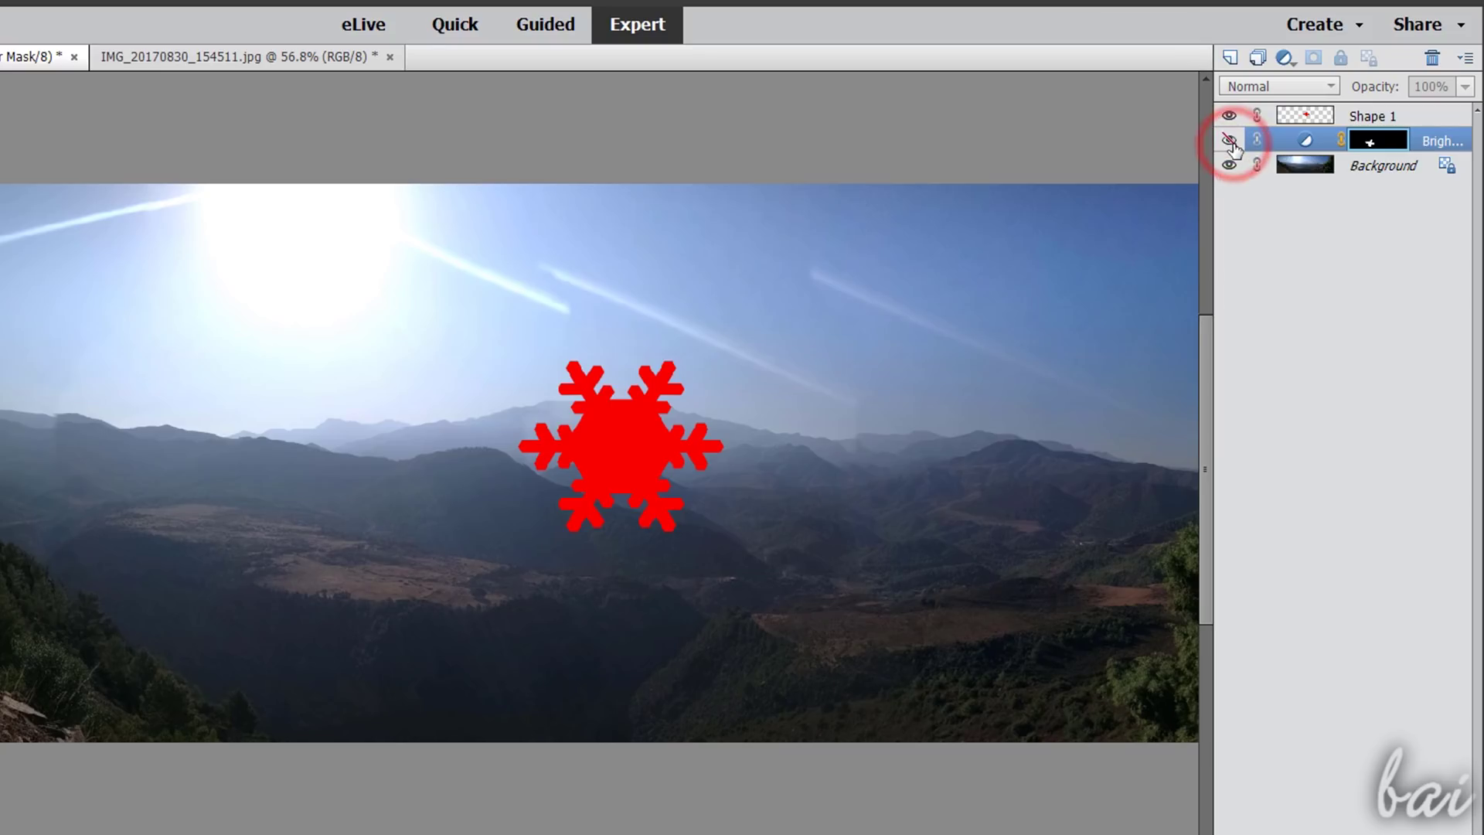
left_click(1230, 142)
left_click(1229, 115)
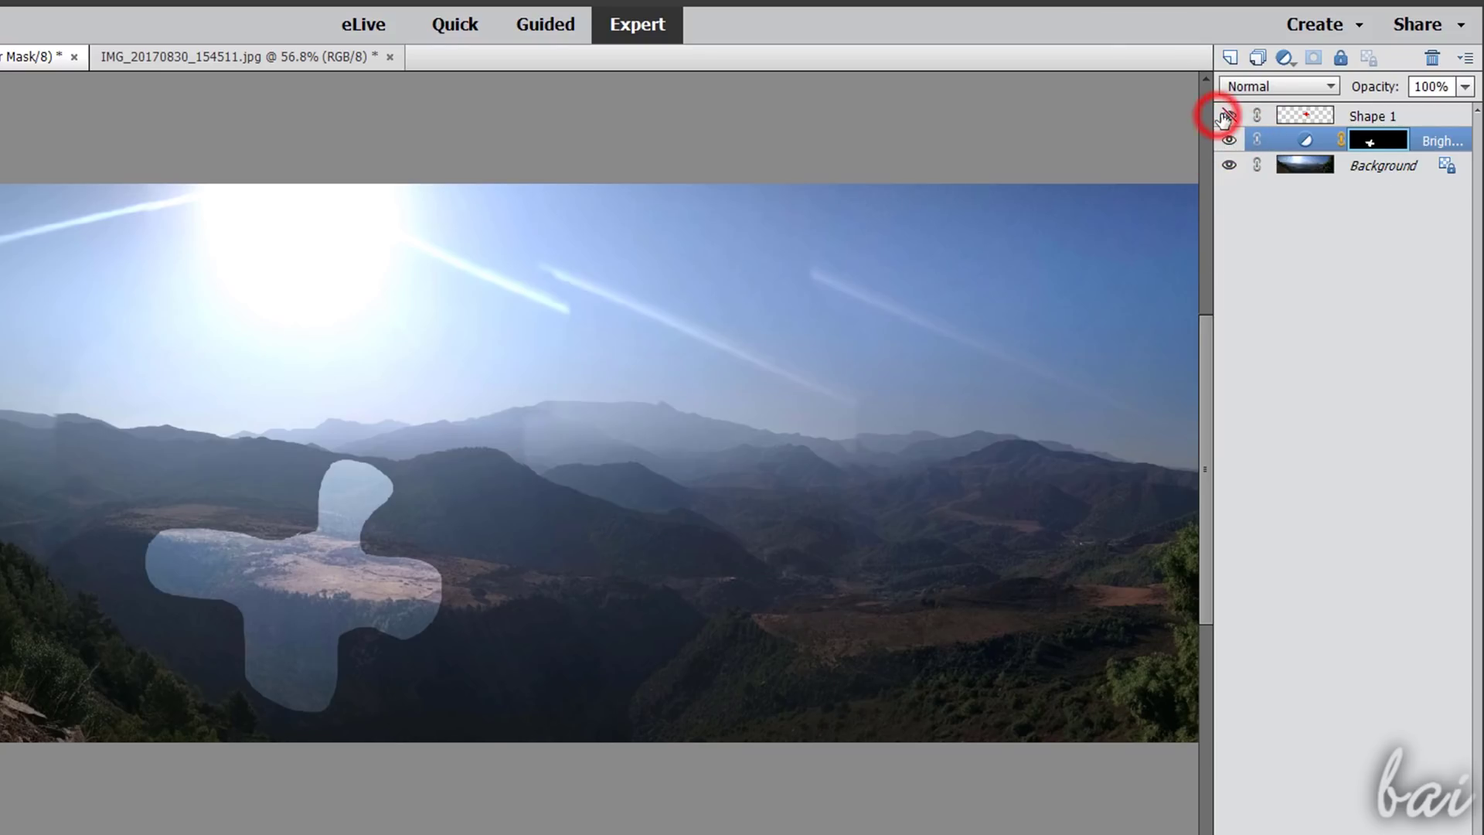
left_click(1229, 115)
left_click(1303, 143)
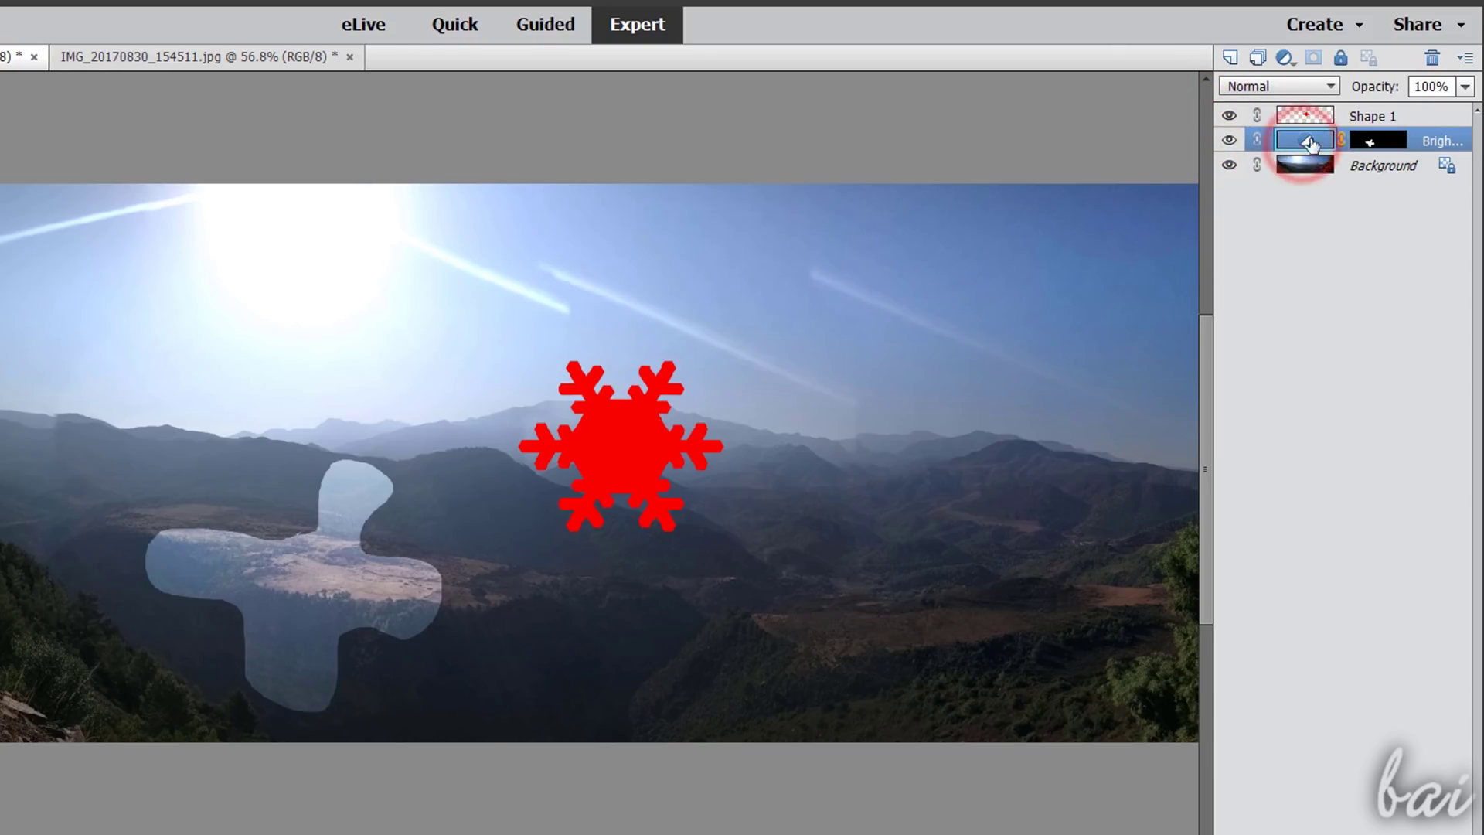
left_click(1431, 64)
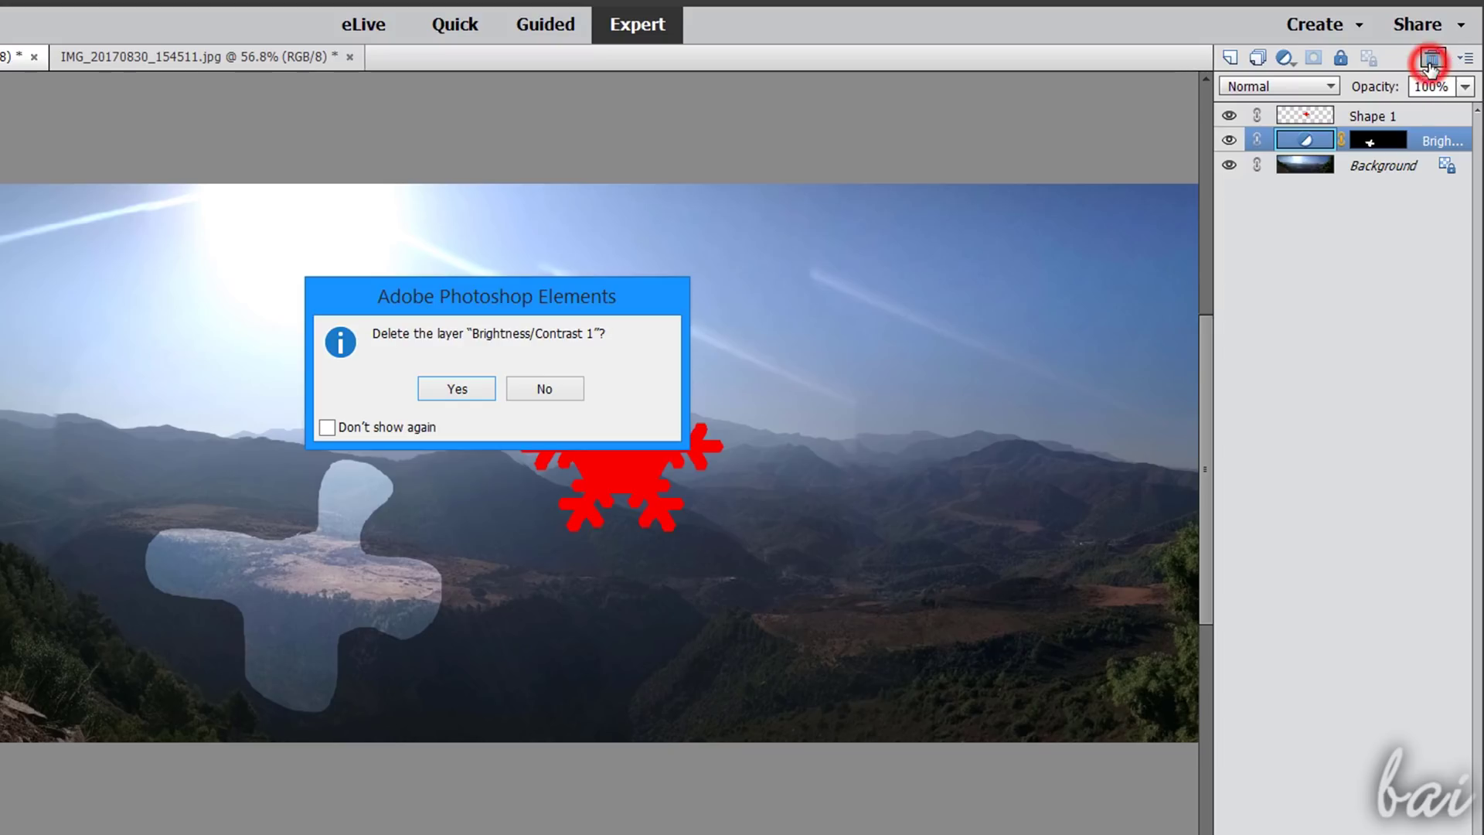
left_click(437, 387)
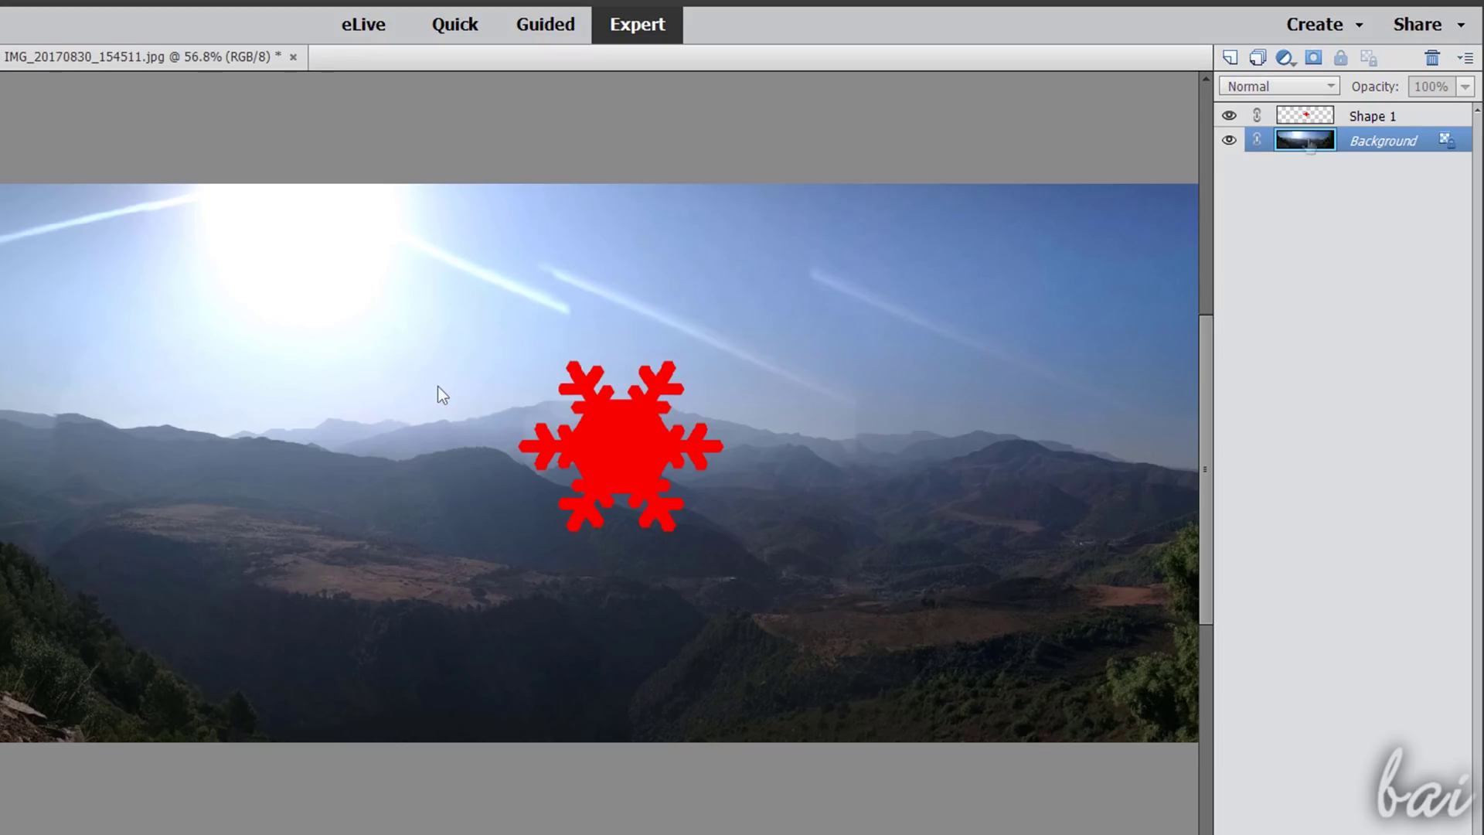
- Smudge a straight hazy streak down from the snowflake on the Background layer, undoing a smear on Shape 1
left_click(1345, 117)
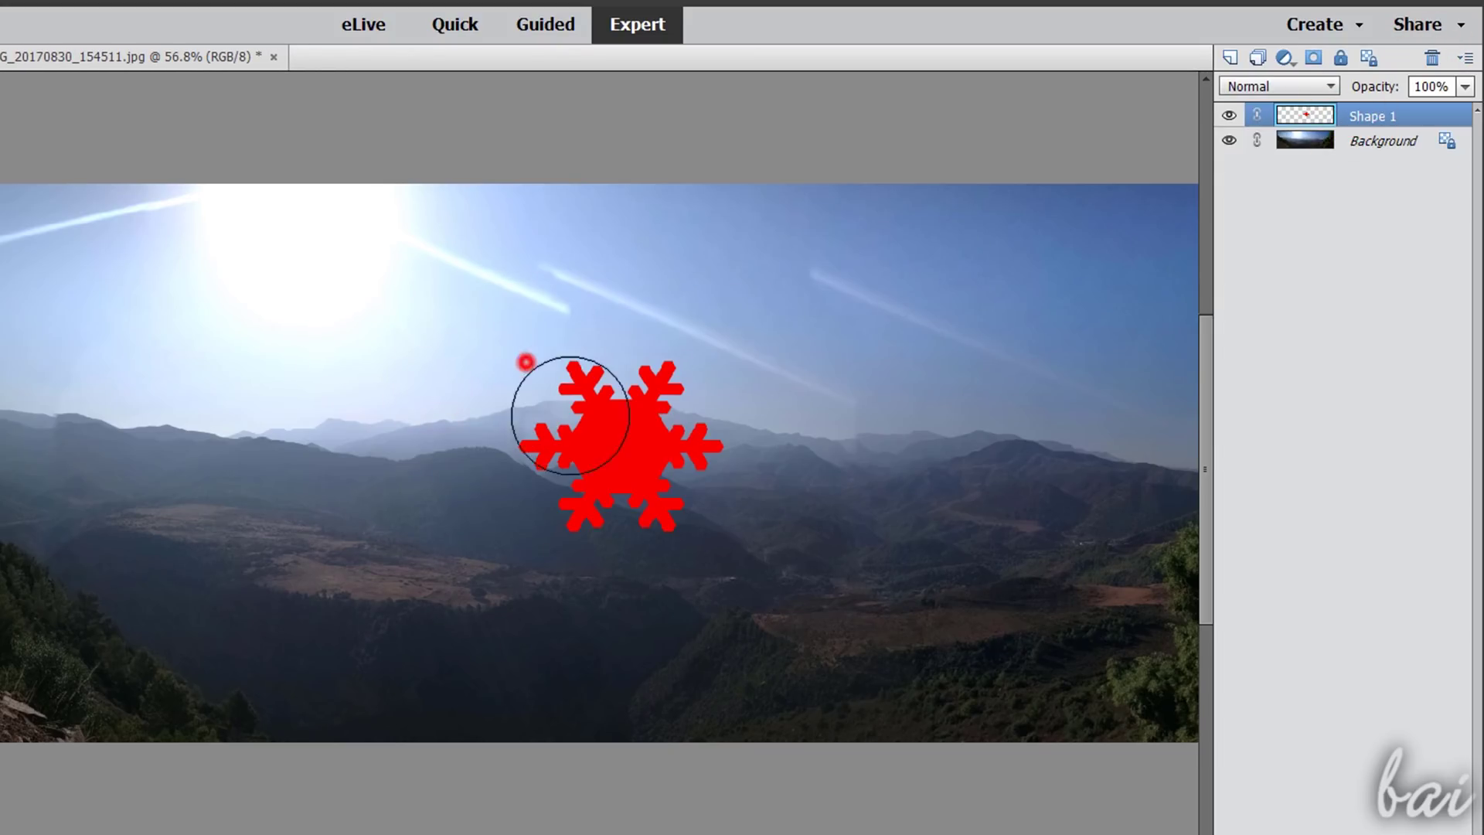
mouse_move(523, 358)
left_mouse_down()
mouse_move(572, 417)
mouse_move(541, 464)
mouse_move(611, 386)
mouse_move(688, 433)
left_mouse_up()
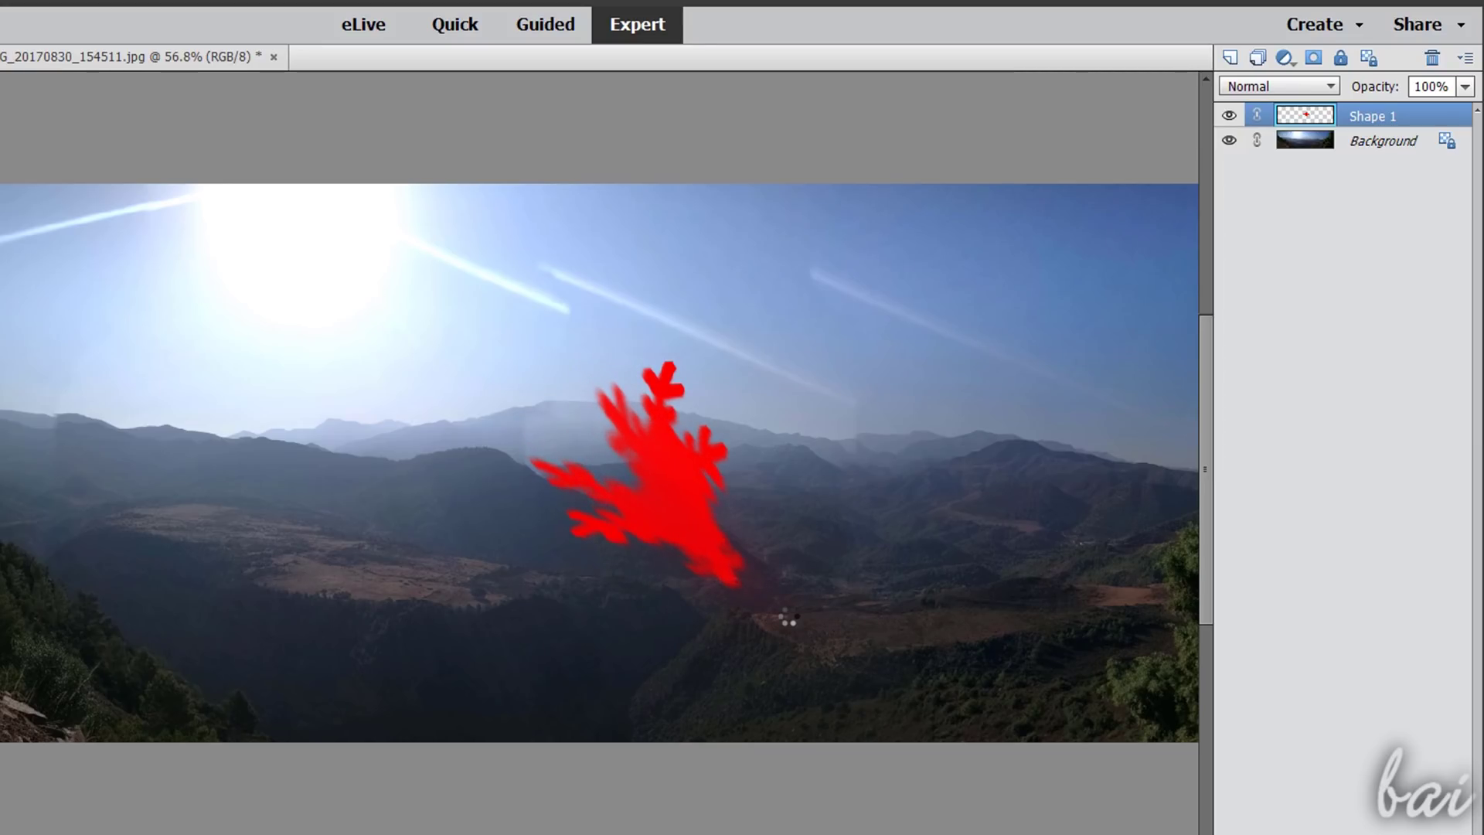
key("ctrl+z")
left_click(1308, 141)
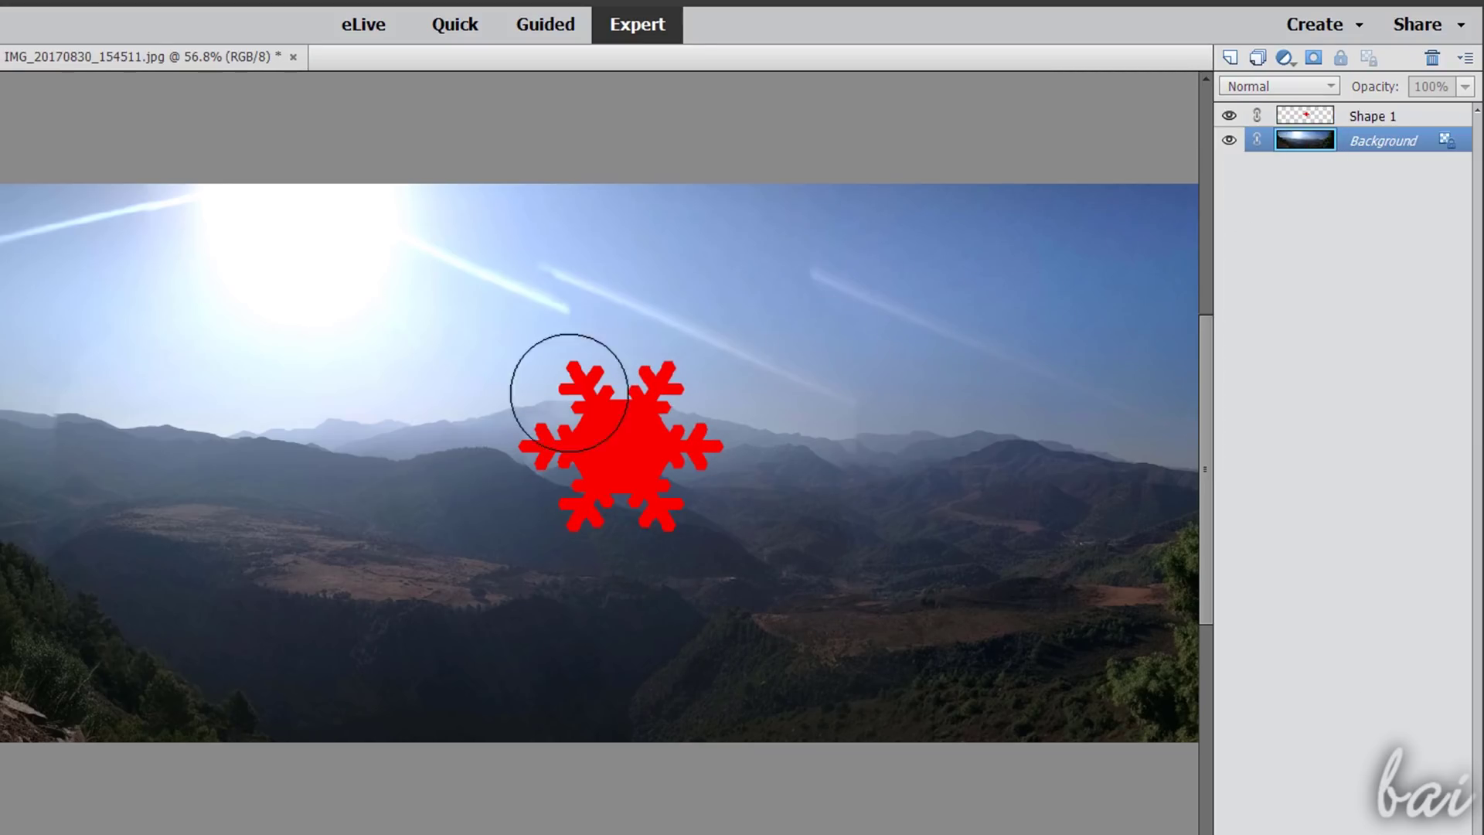
left_click(802, 665, "shift")
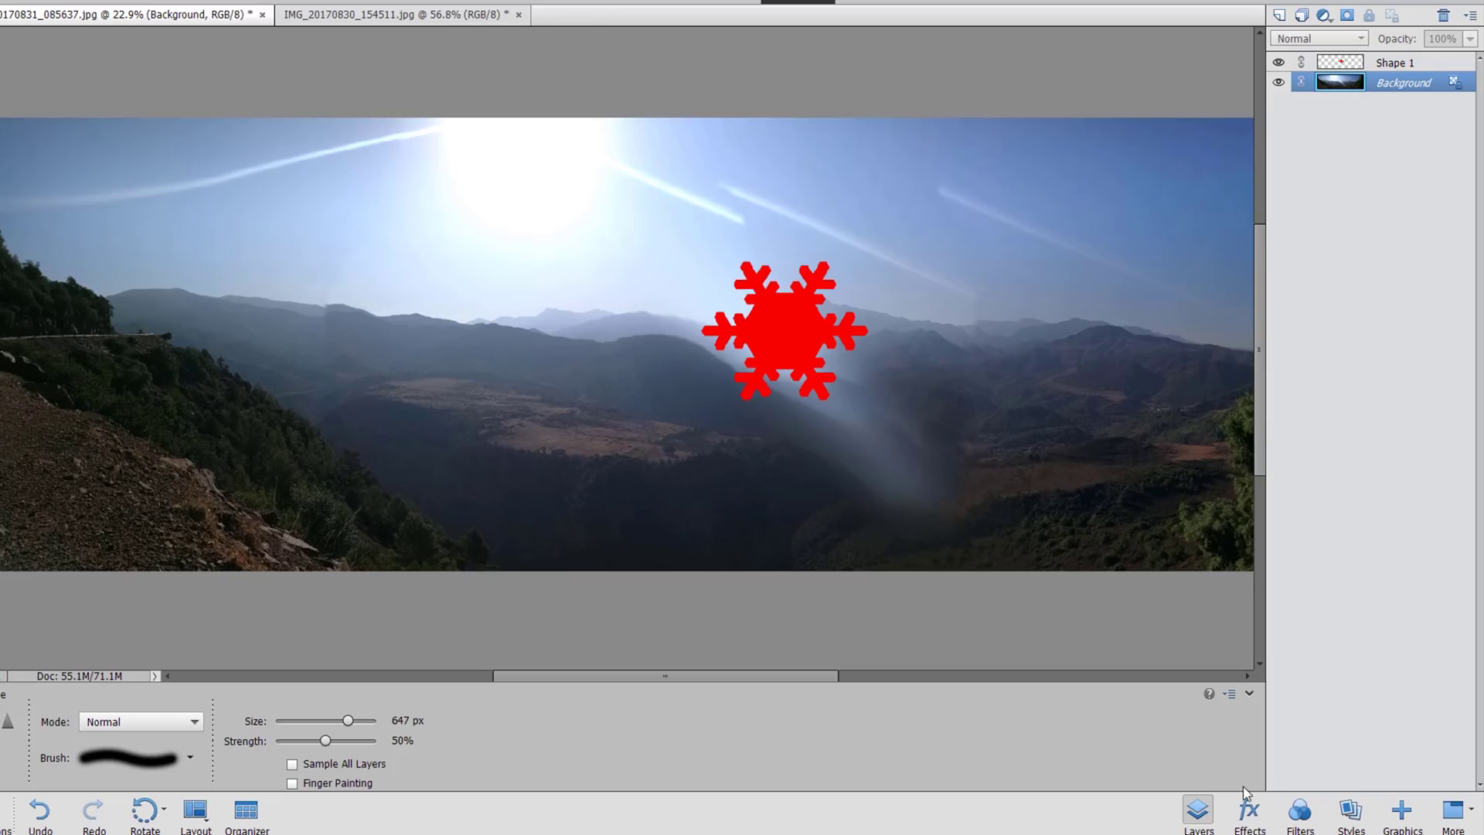
- Show the Artistic filter thumbnails in the Effects panel's Filters gallery
left_click(1246, 812)
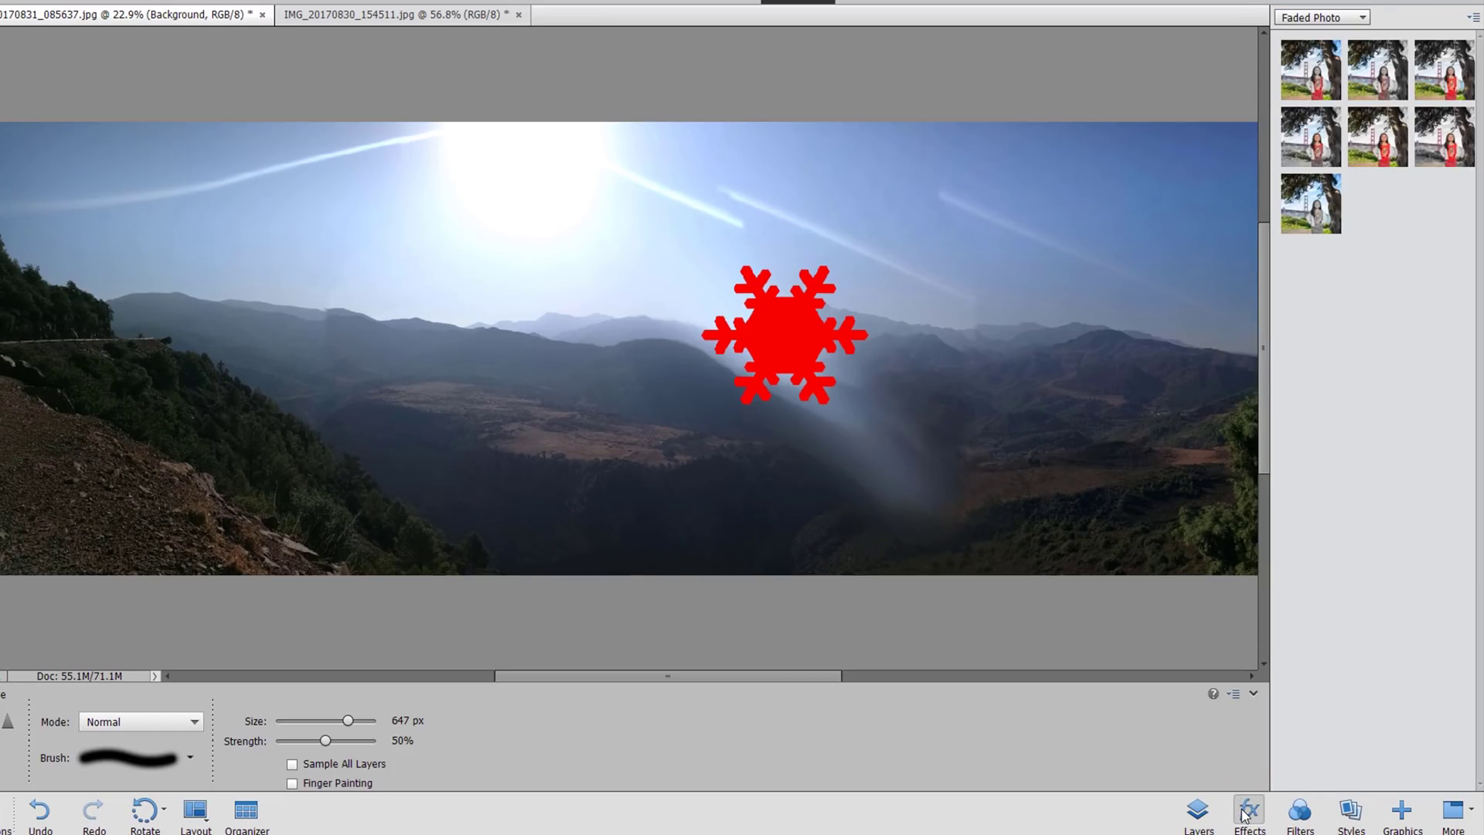
left_click(1301, 813)
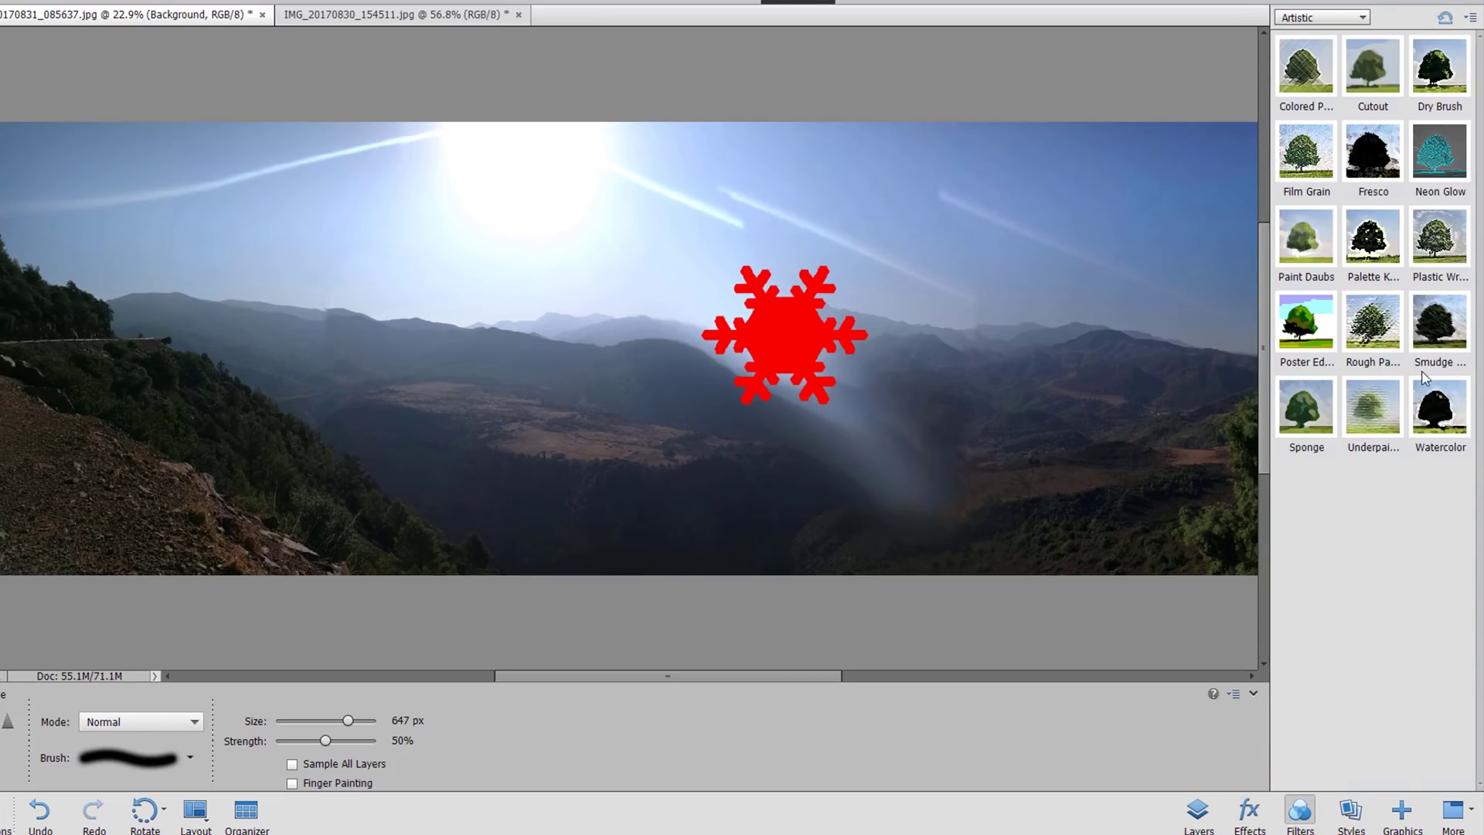